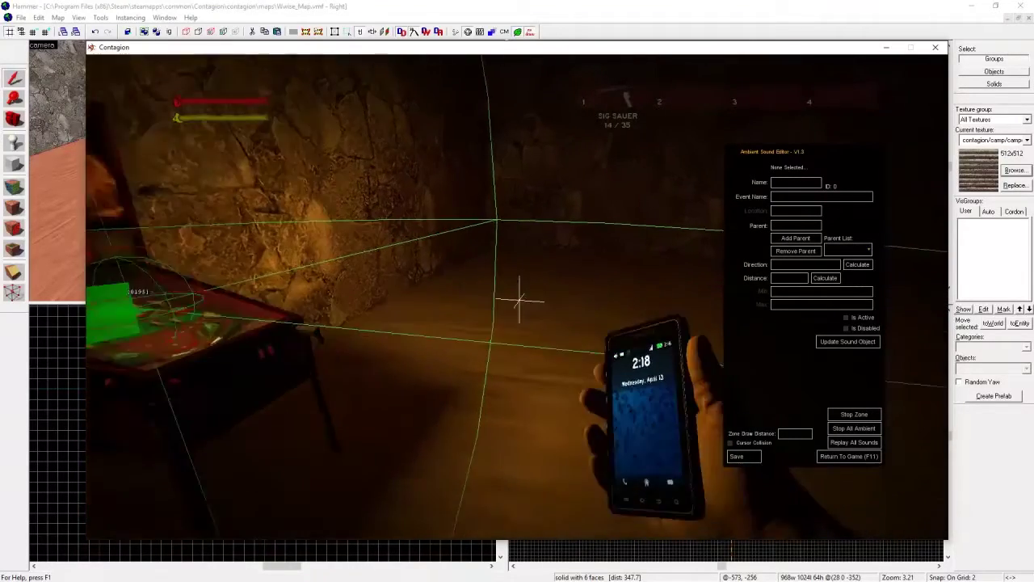
# Step: Set the pinball machine ambient sound's maximum distance from the current position with the console command as_setsound_maxdist
pyautogui.press('Escape')
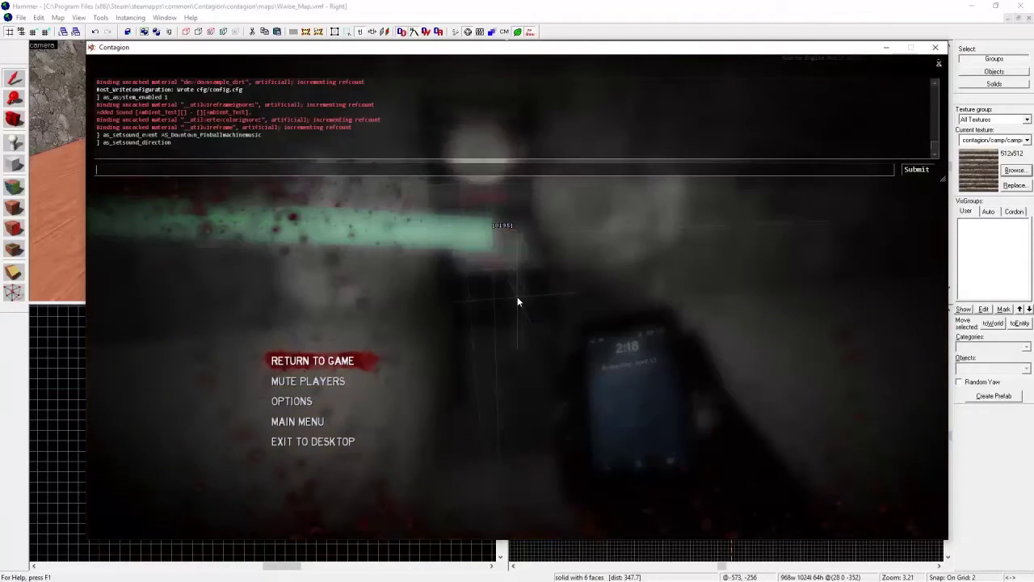
pyautogui.write('as_S')
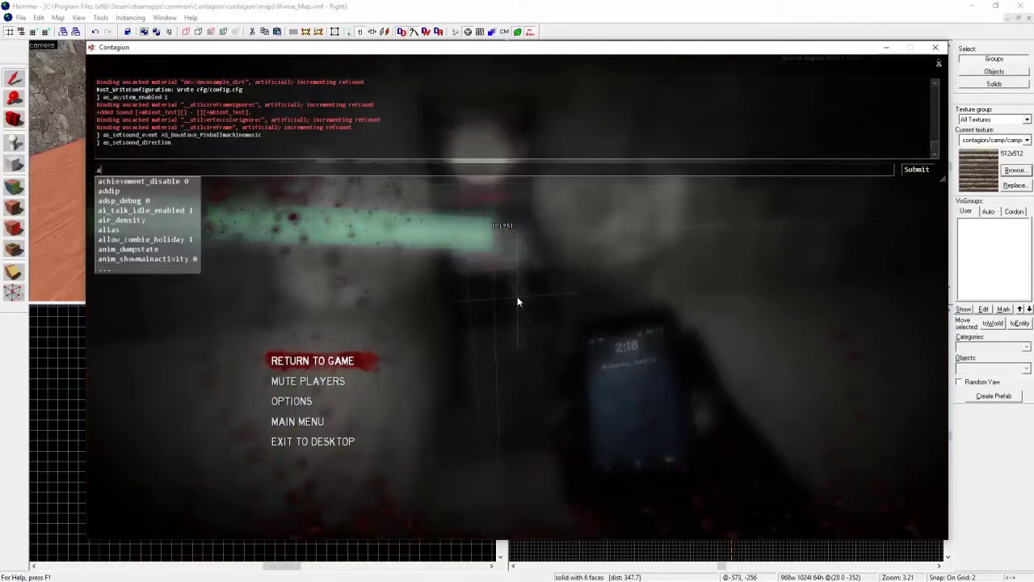
pyautogui.press('Down')
pyautogui.press('Down')
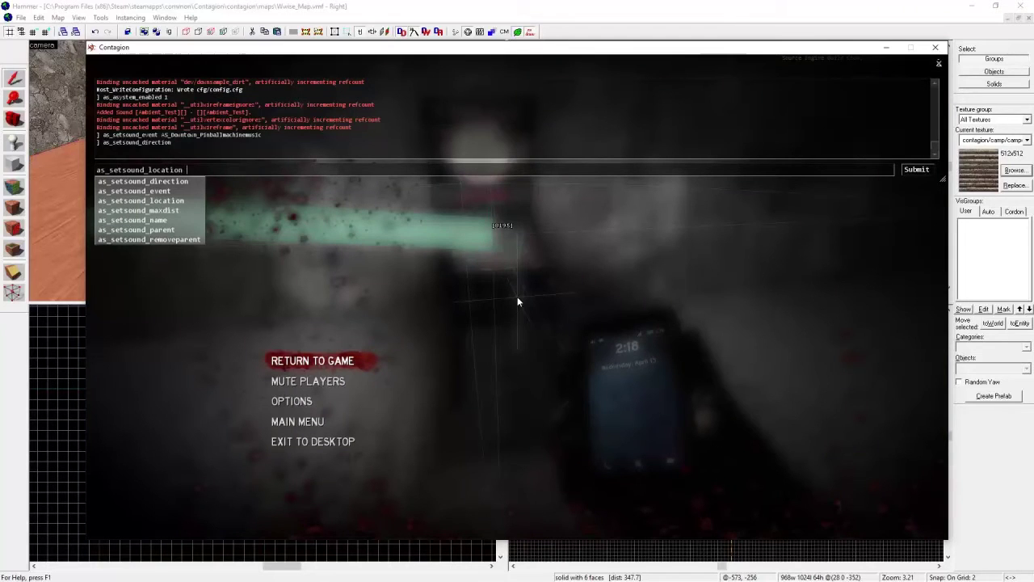
pyautogui.press('Return')
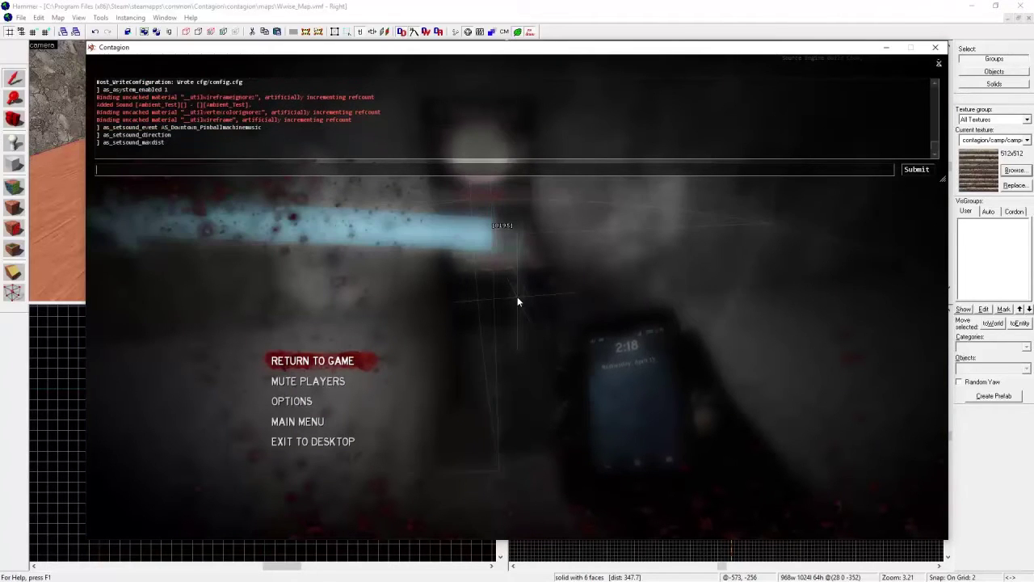
pyautogui.press('Escape')
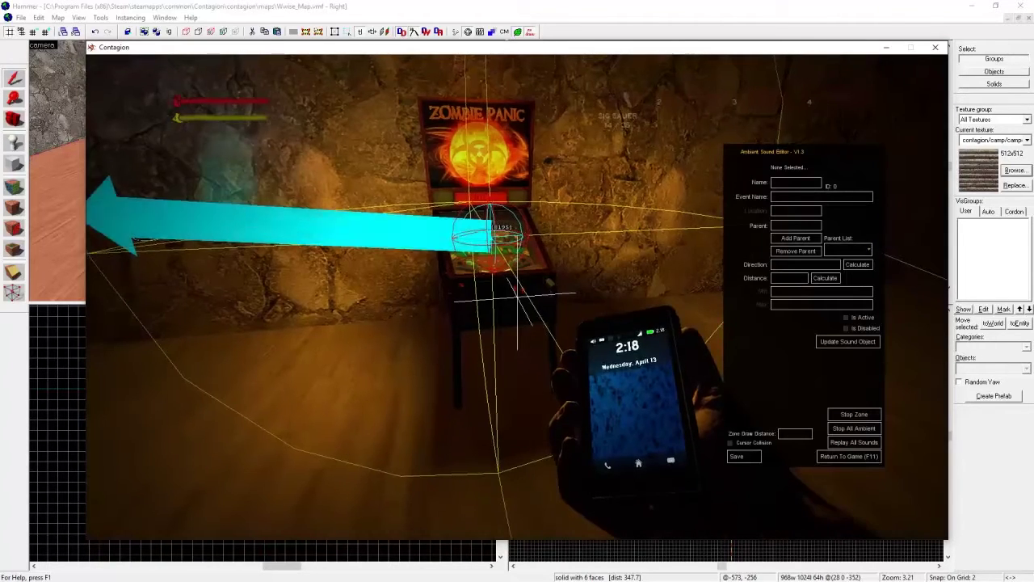
# Step: Name the ambient sound at the pinball machine Pinball with the console command as_setsound_name
pyautogui.press('a')
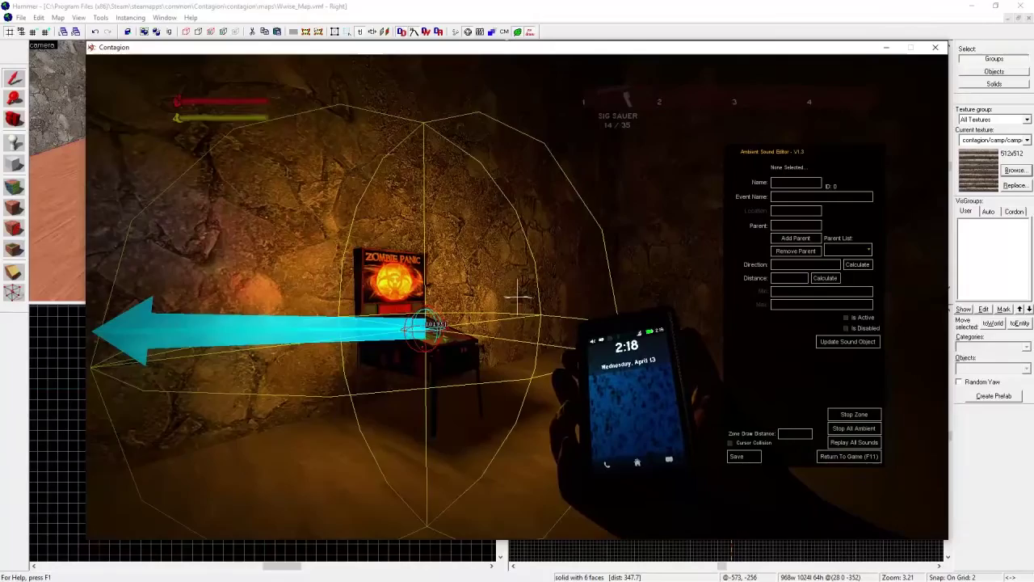
pyautogui.press('w')
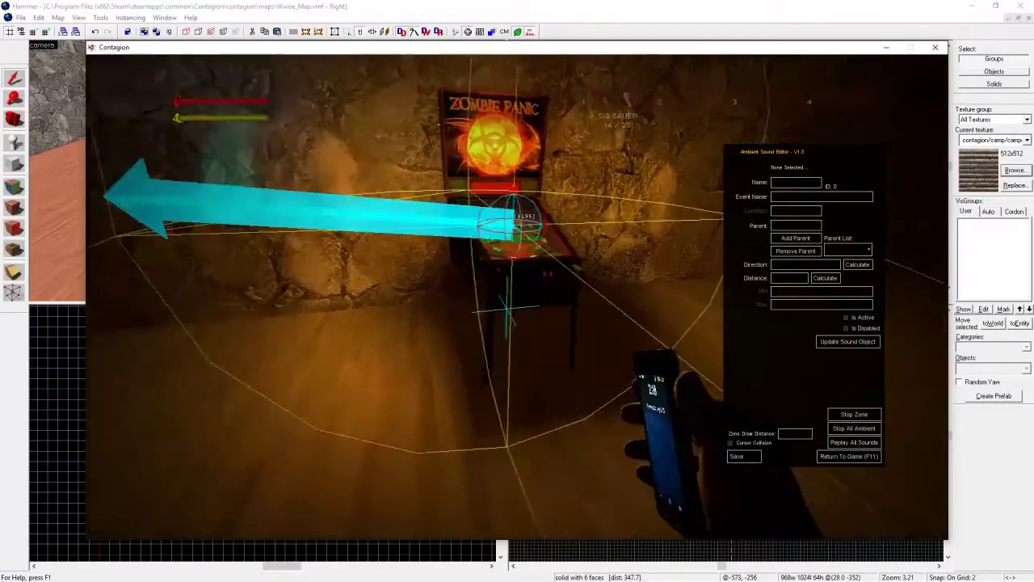
pyautogui.press('w')
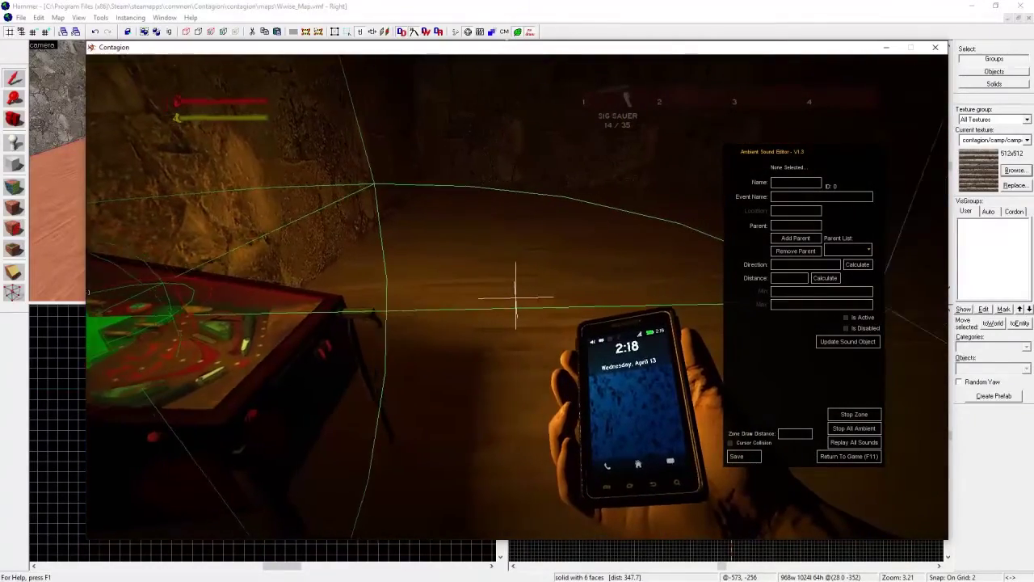
pyautogui.press('f')
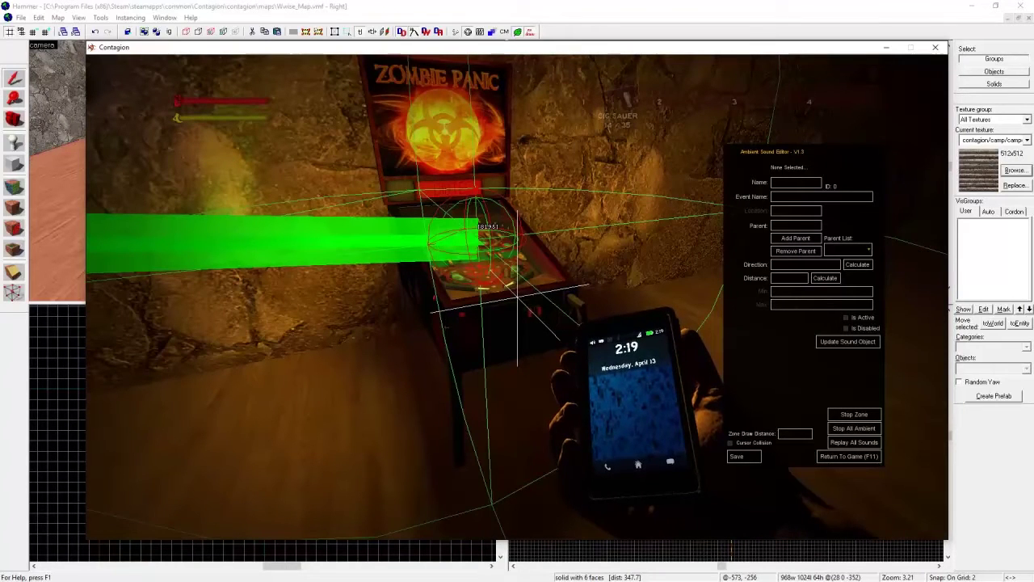
pyautogui.press('`')
pyautogui.write('as_')
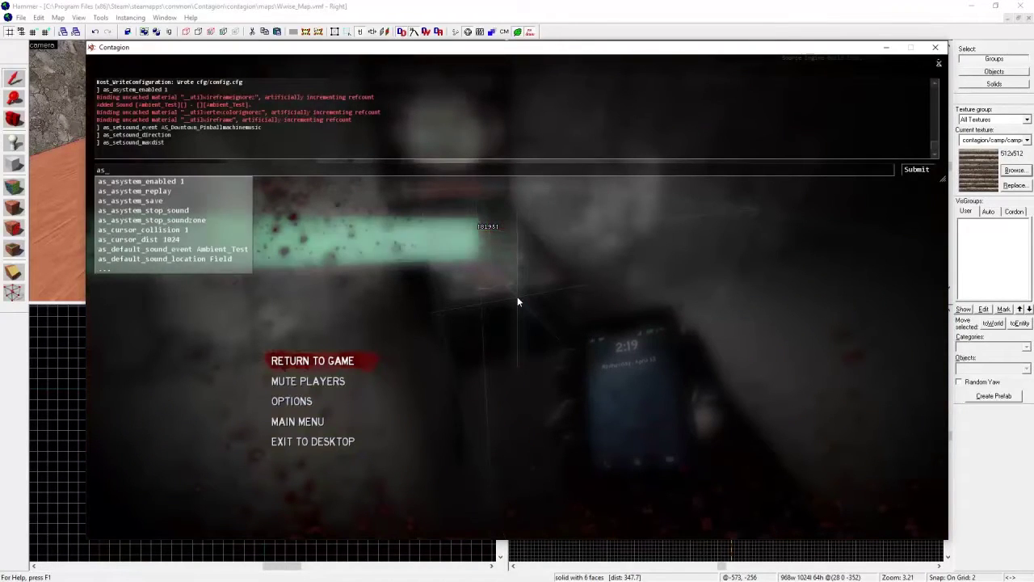
pyautogui.write('setsound_location')
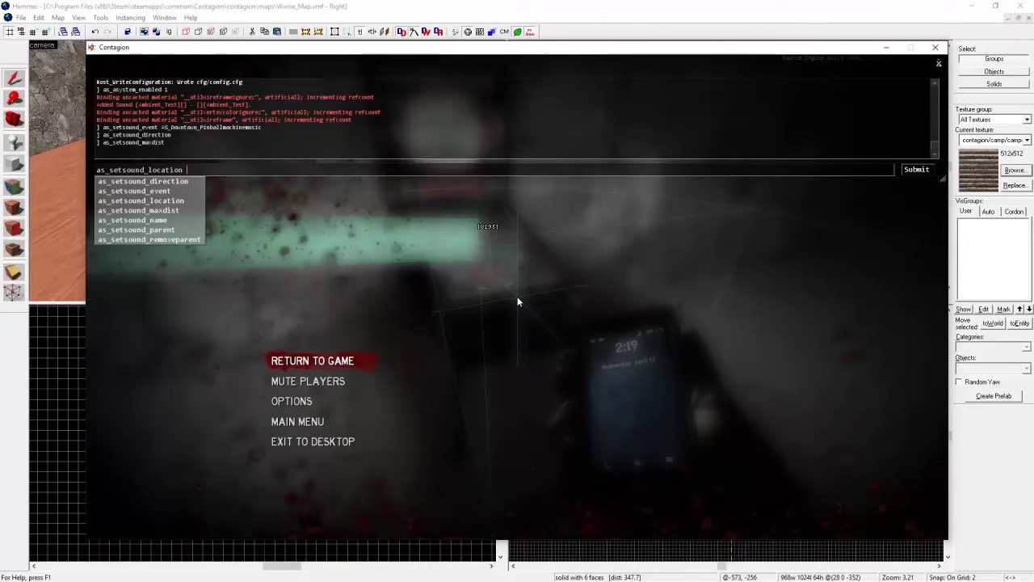
pyautogui.press('Down')
pyautogui.write('Pinball')
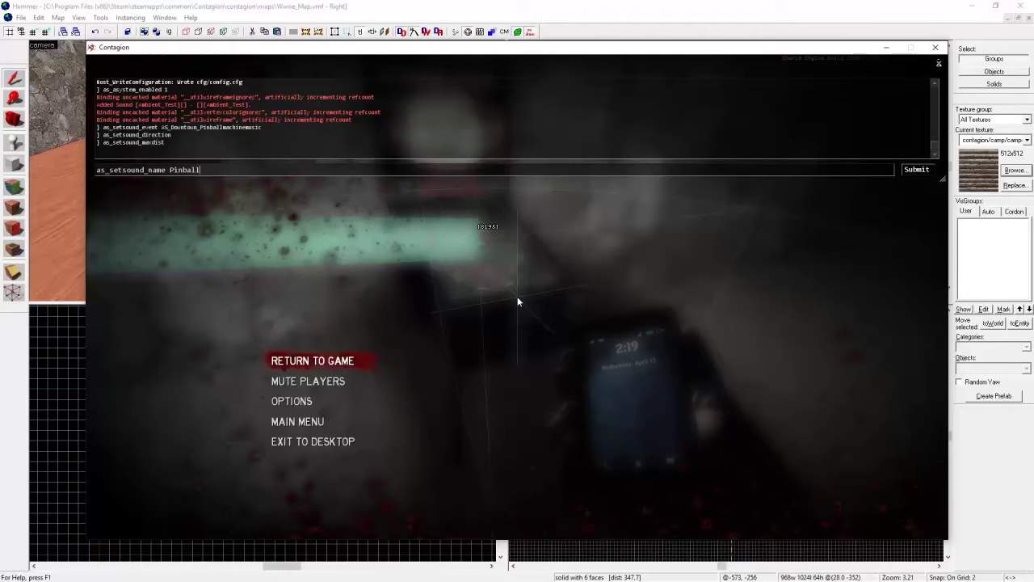
pyautogui.press('Return')
pyautogui.press('Escape')
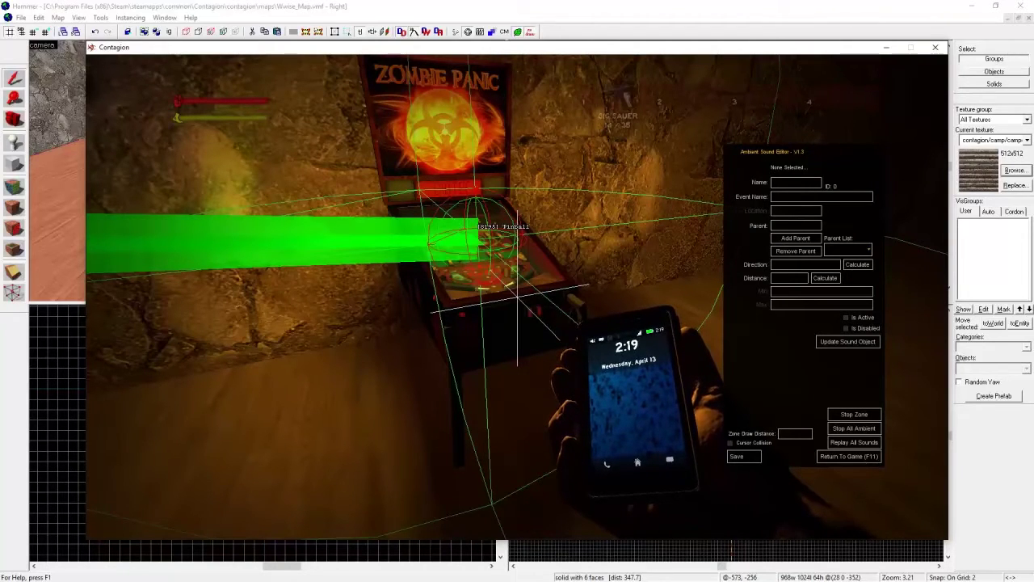
# Step: Examine the small button on the stone wall beside the pinball machine in the game
pyautogui.press('s')
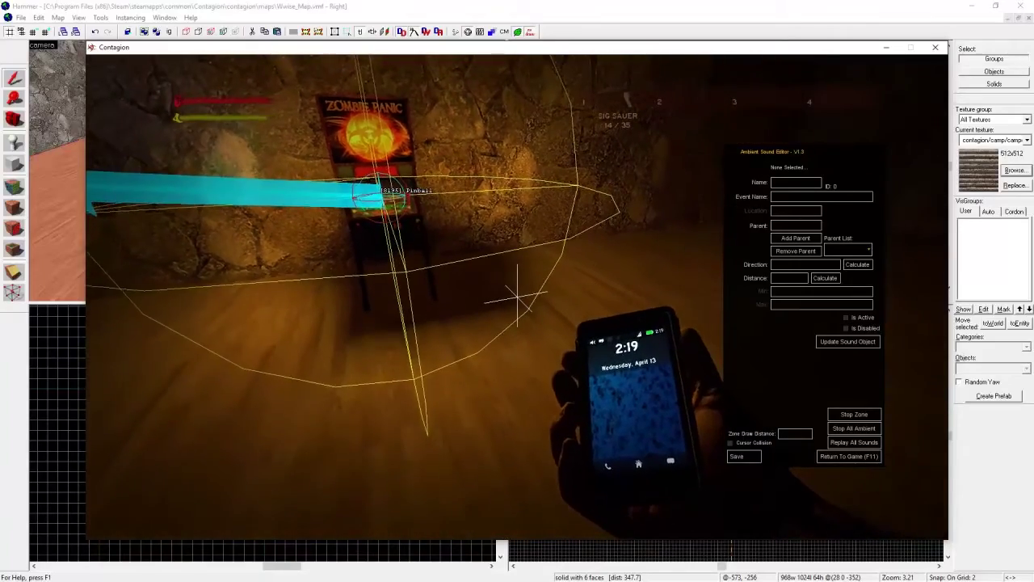
pyautogui.press('a')
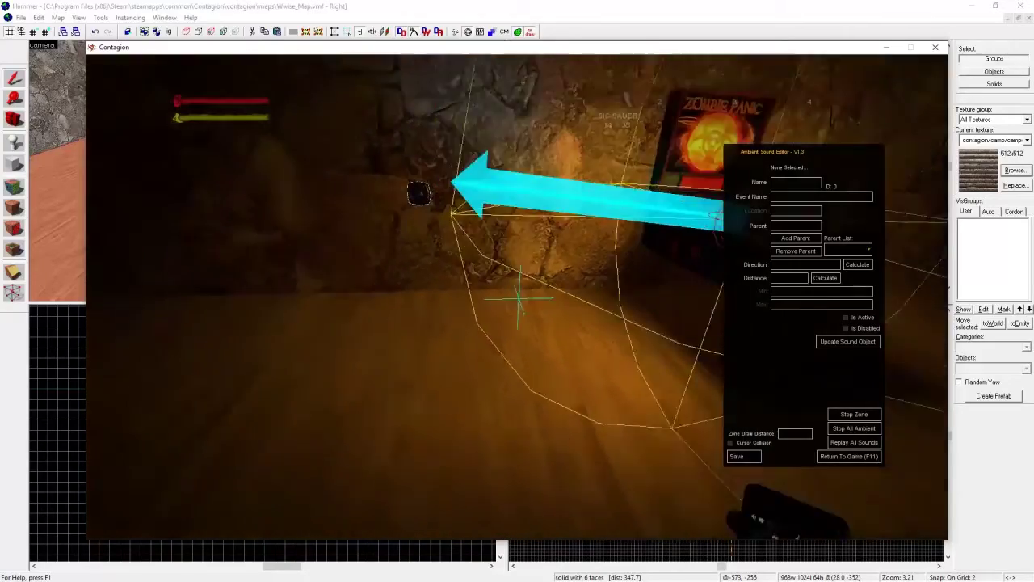
pyautogui.press('w')
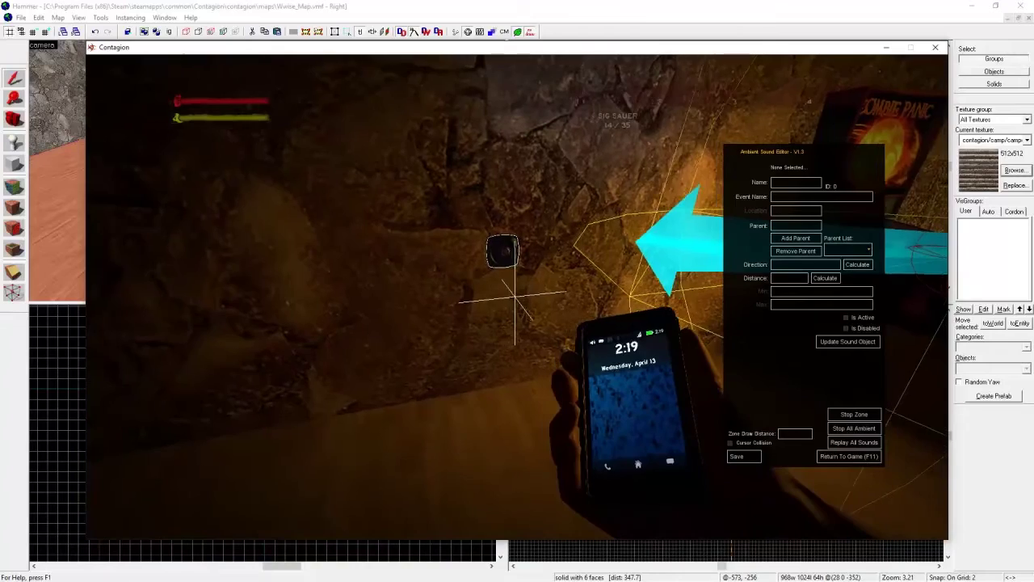
pyautogui.press('Right')
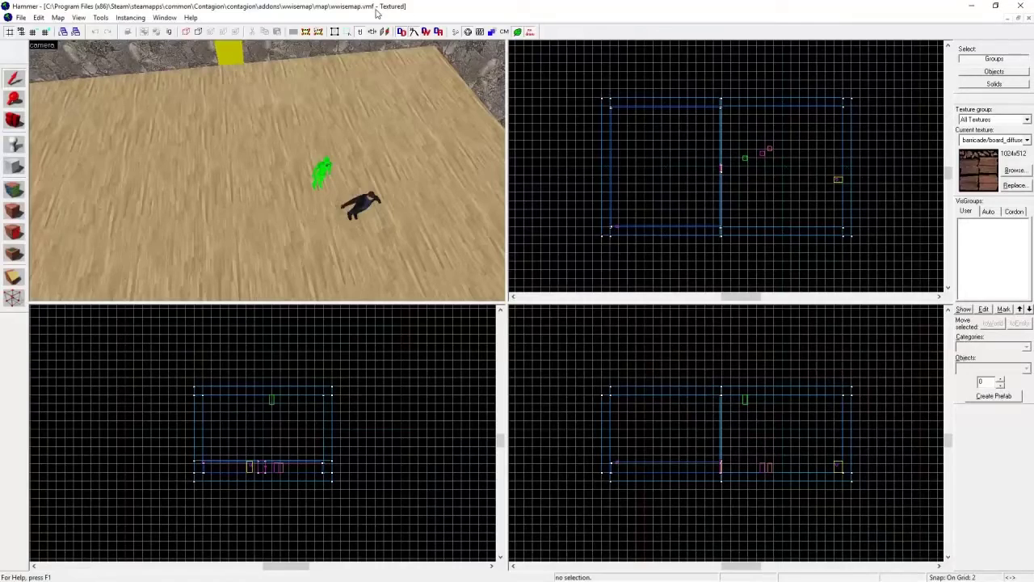
# Step: In Hammer, place an info_survivor_position entity on the floor beside the pinball machine
pyautogui.press('z')
pyautogui.press('w')
pyautogui.press('w')
pyautogui.press('s')
pyautogui.press('z')
pyautogui.click(14, 144)
pyautogui.click(196, 255)
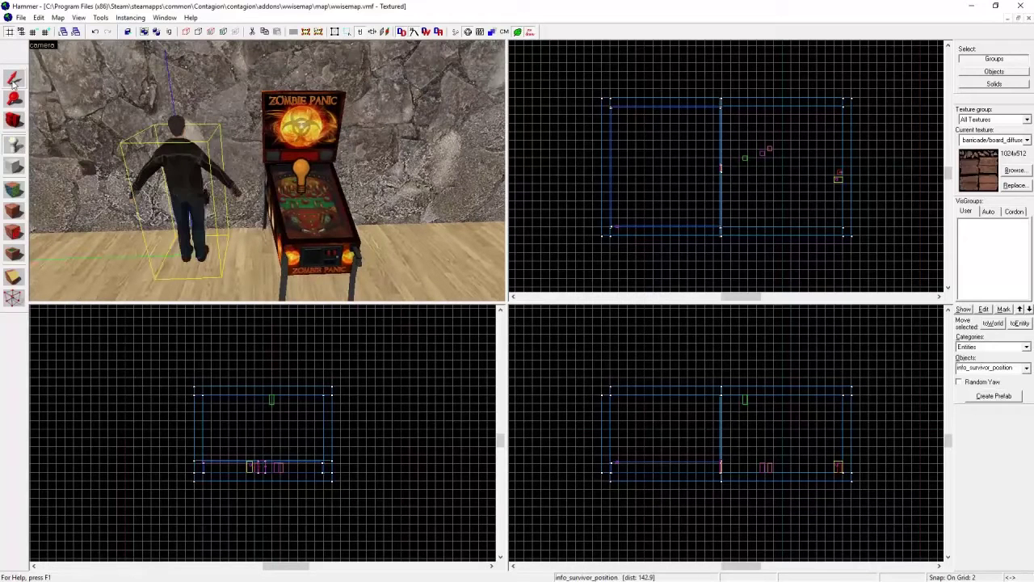
# Step: Change the new entity's class to soundentity and move it to just above the pinball machine
pyautogui.hotkey('alt', 'Return')
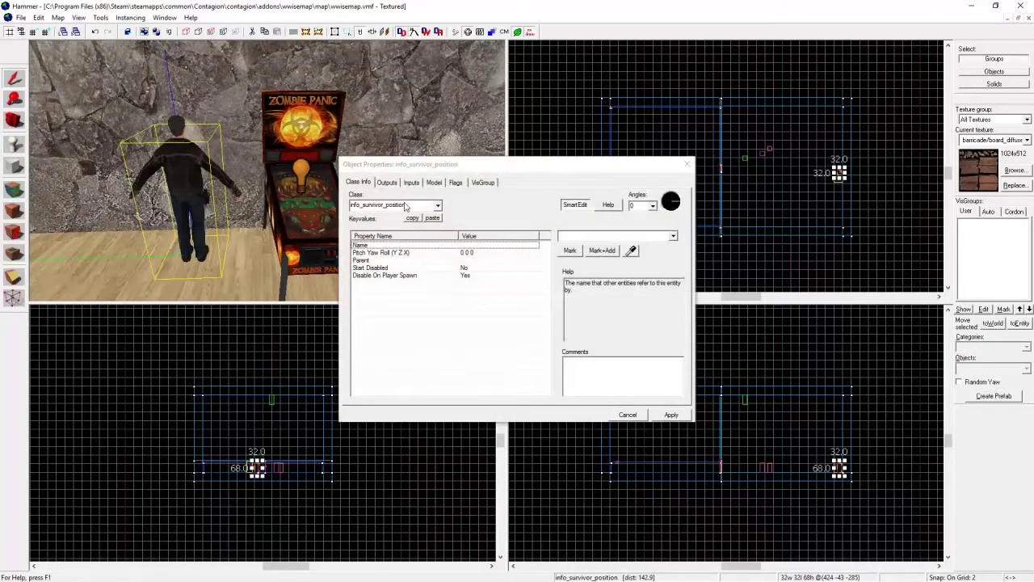
pyautogui.write('soundentity')
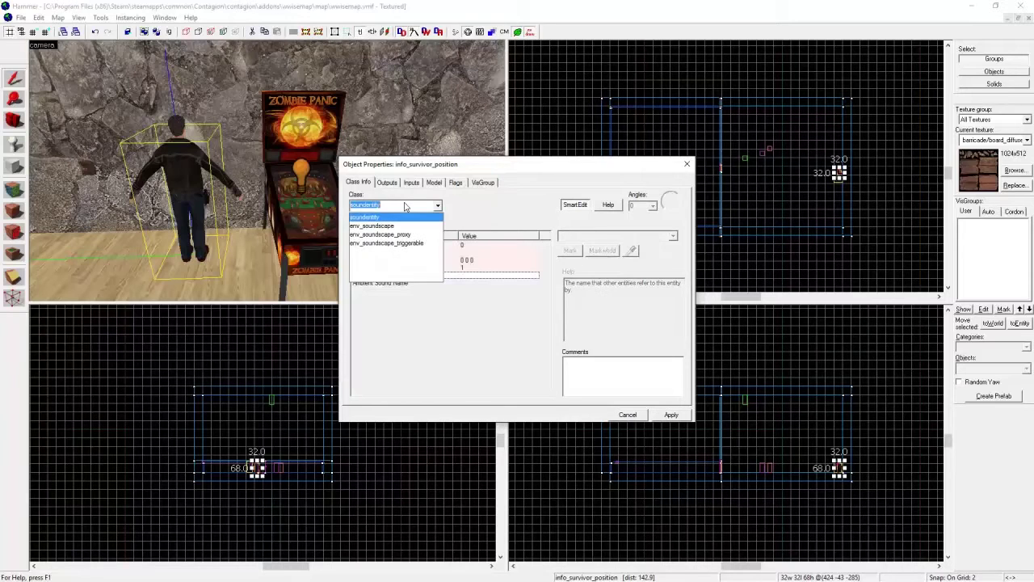
pyautogui.press('Return')
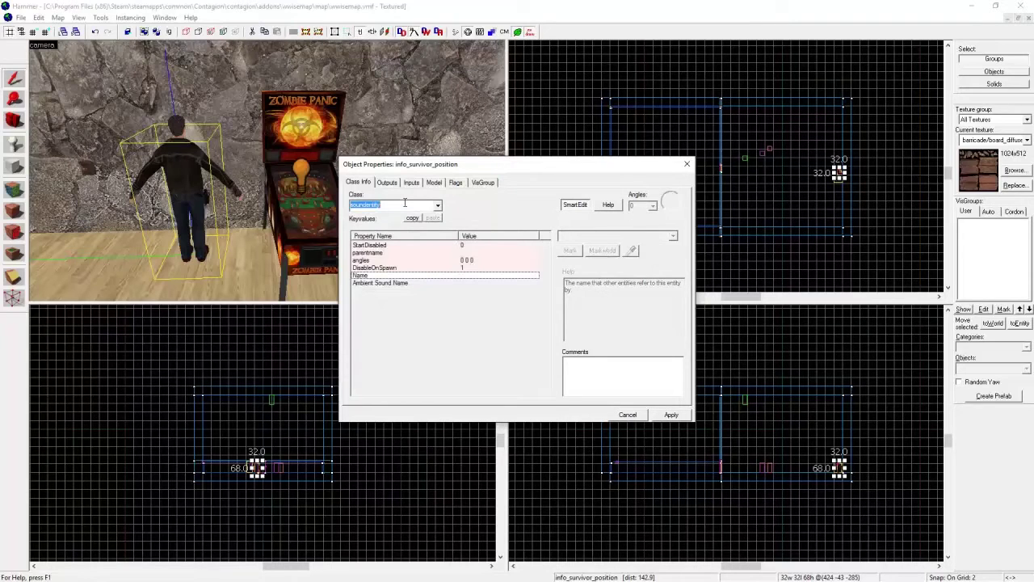
pyautogui.click(667, 415)
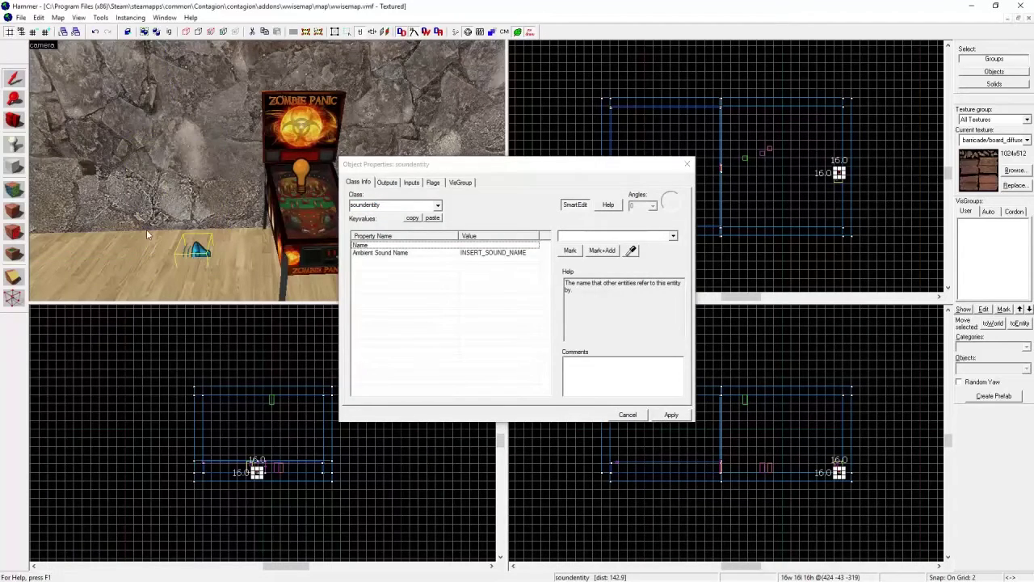
pyautogui.moveTo(206, 251); pyautogui.dragTo(299, 69)
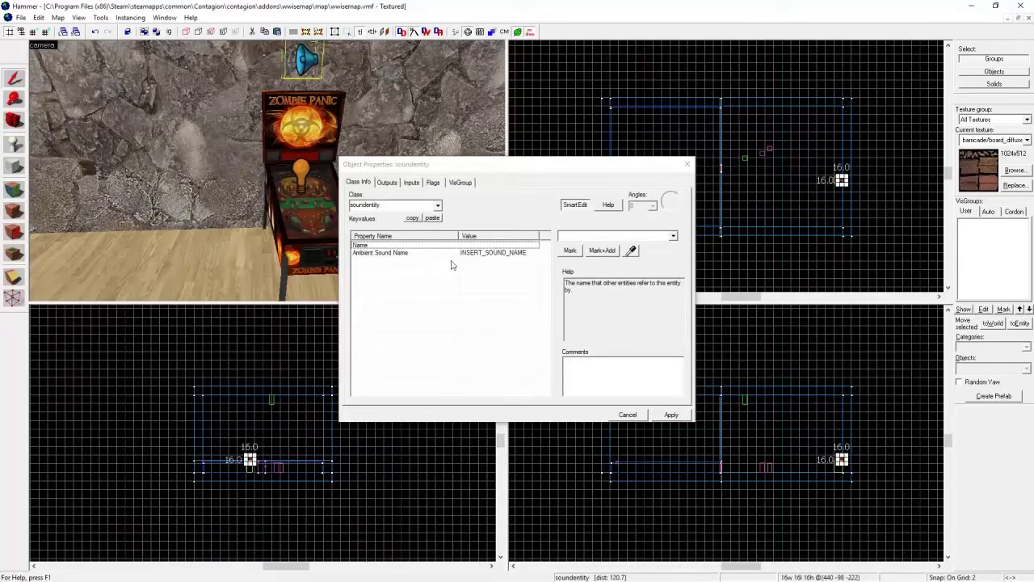
# Step: Set both the Name and the Ambient Sound Name of the soundentity to Pinball and apply the properties
pyautogui.click(583, 235)
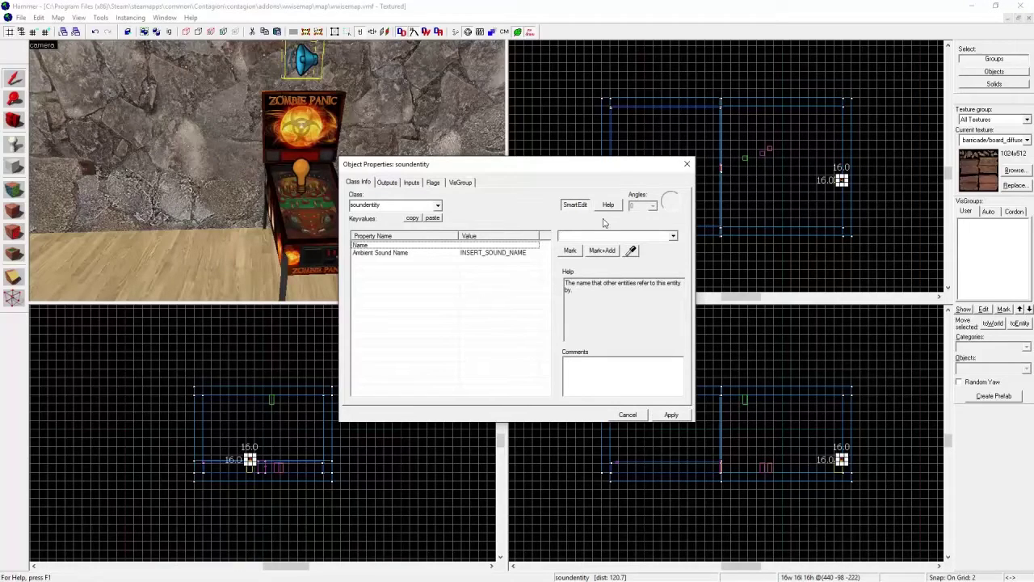
pyautogui.write('Pinball')
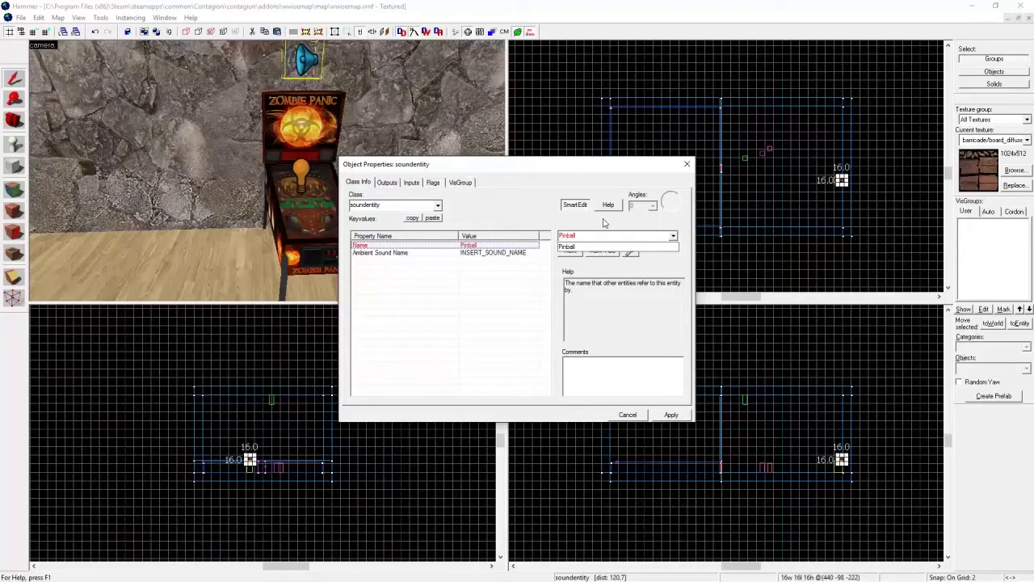
pyautogui.click(591, 248)
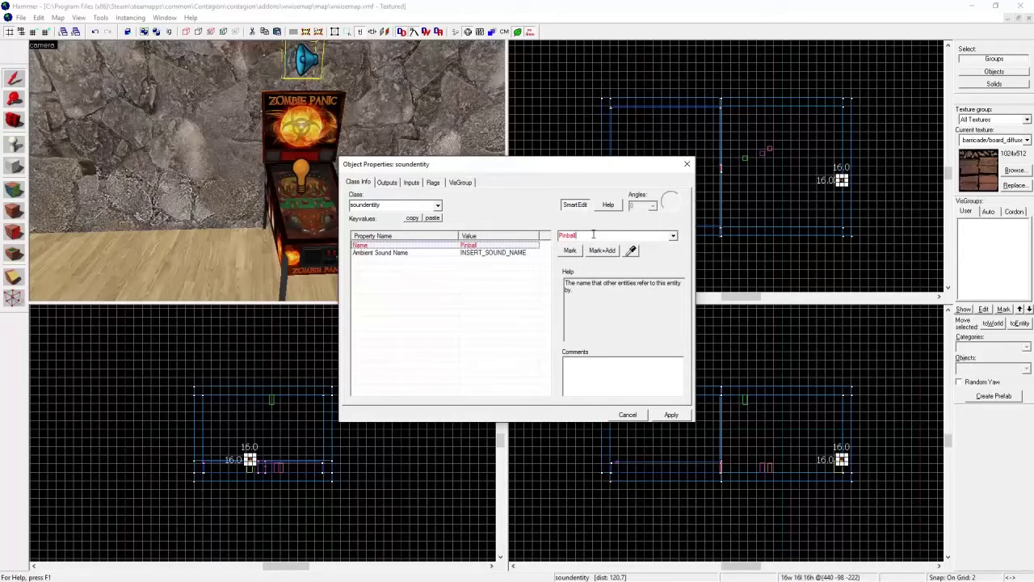
pyautogui.click(478, 255)
pyautogui.doubleClick(652, 235)
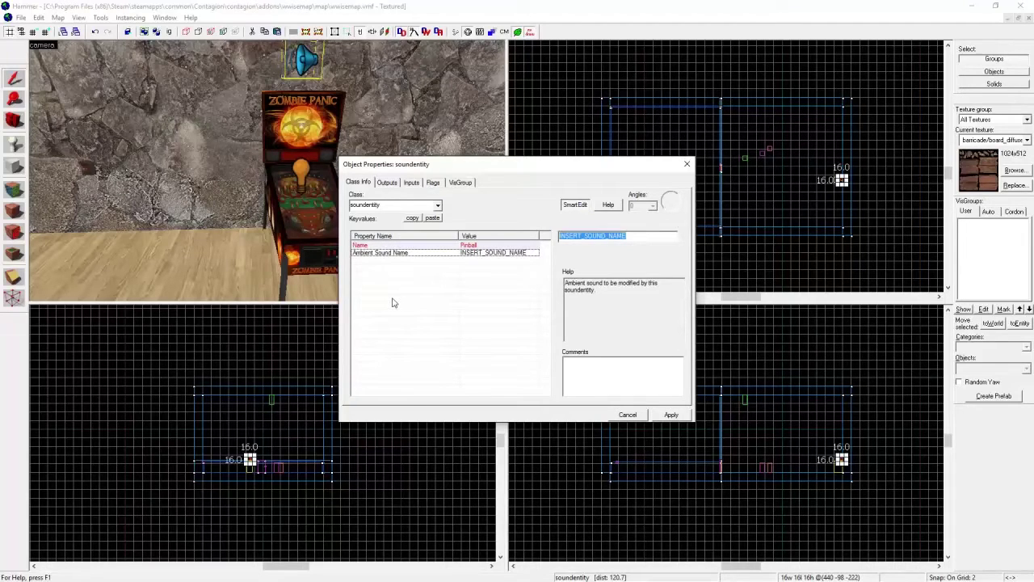
pyautogui.write('a')
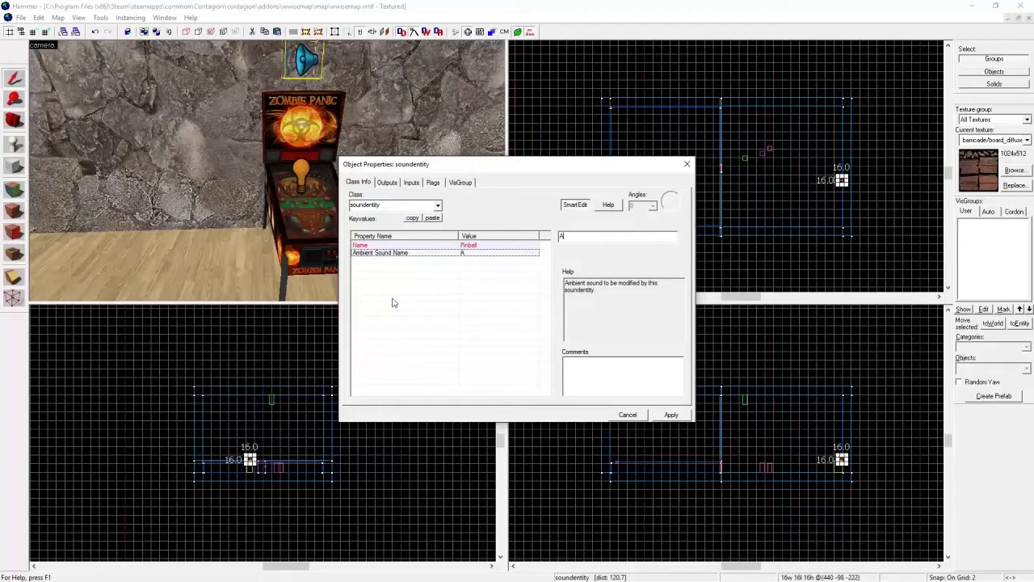
pyautogui.write('Pinball')
pyautogui.click(681, 415)
# Step: Add an OnPressed output to the prop_button on the wall beside the pinball machine
pyautogui.click(309, 64)
pyautogui.press('z')
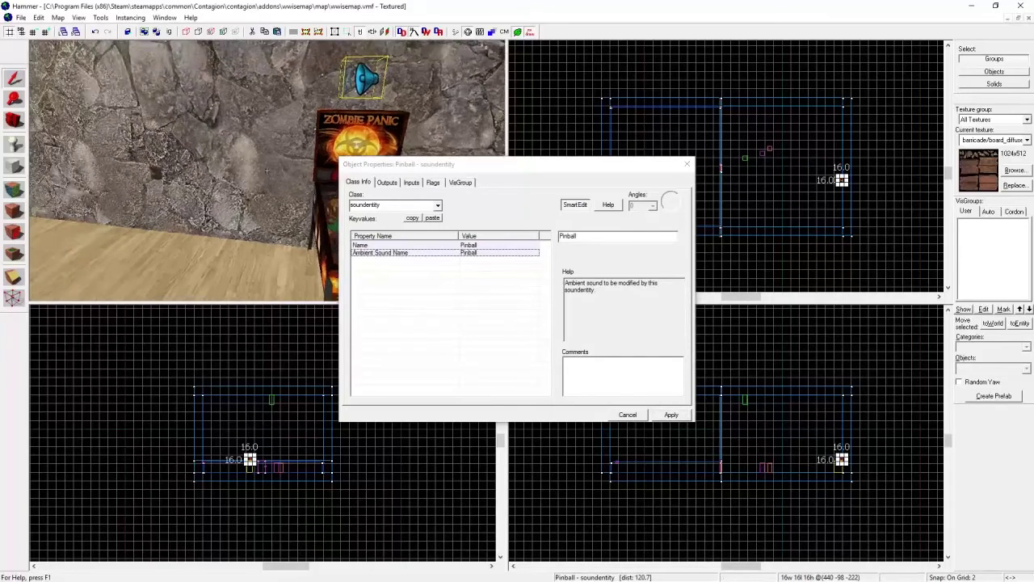
pyautogui.press('s')
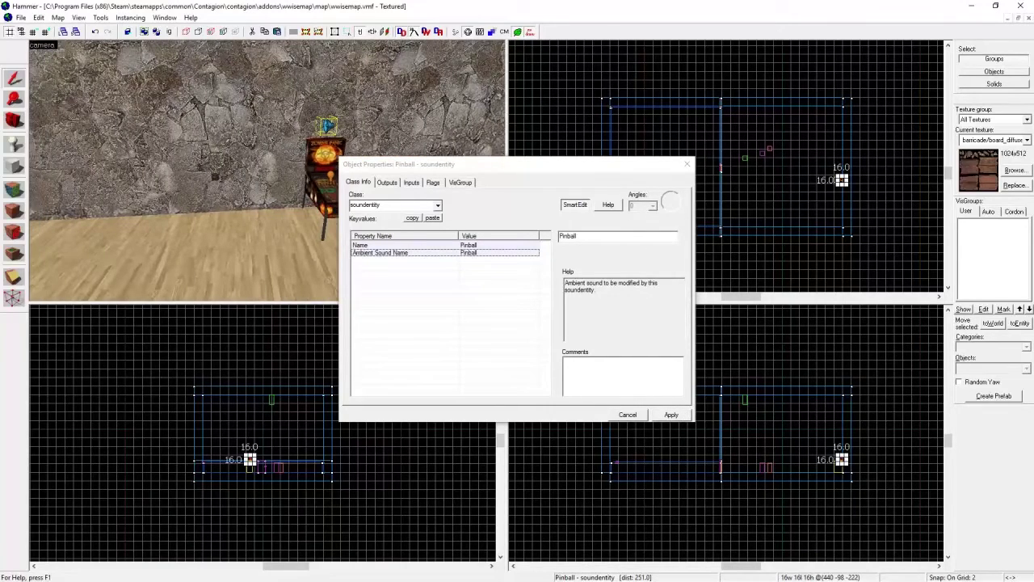
pyautogui.scroll(5, 266, 171)
pyautogui.click(181, 162)
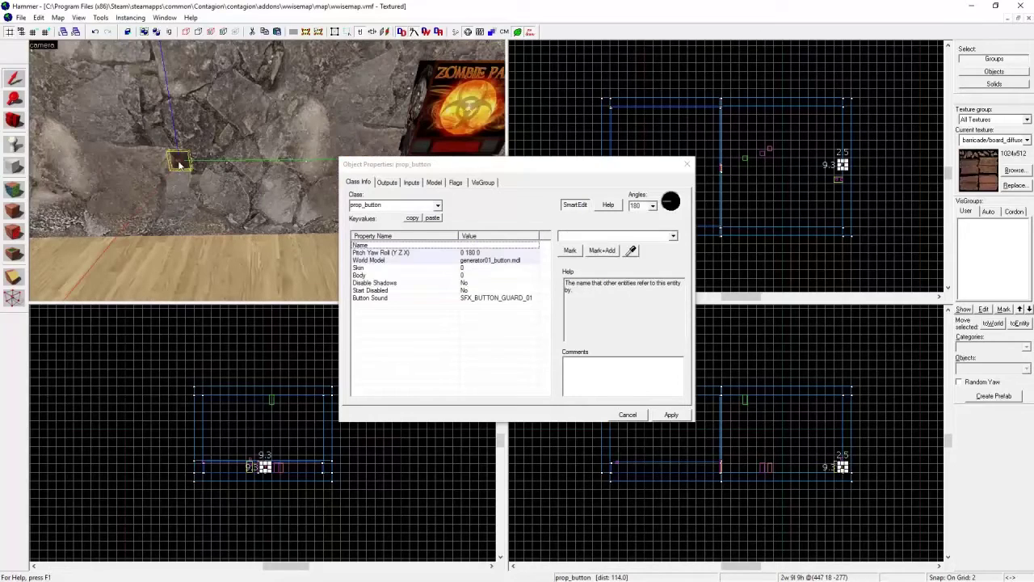
pyautogui.click(387, 182)
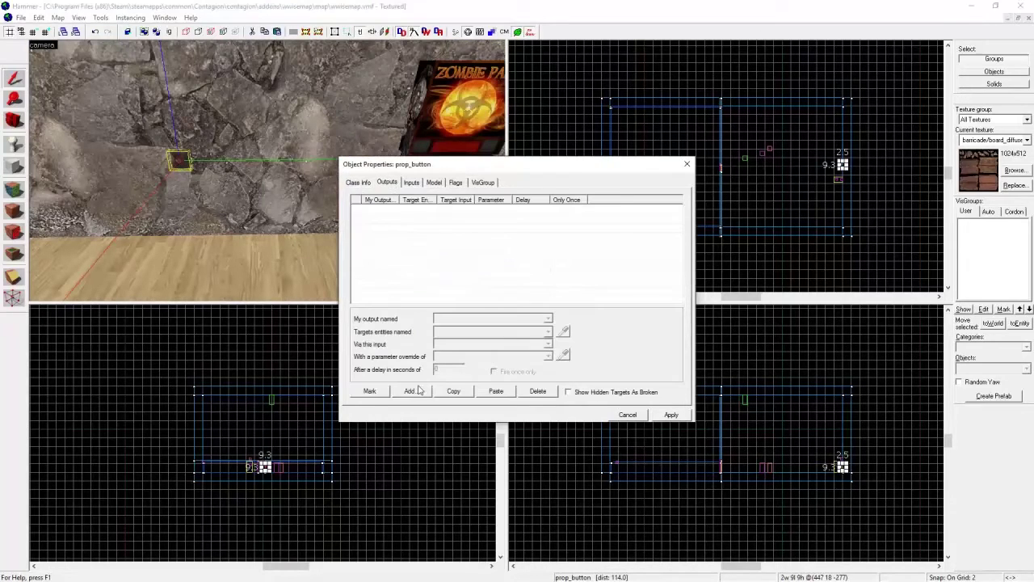
pyautogui.click(549, 318)
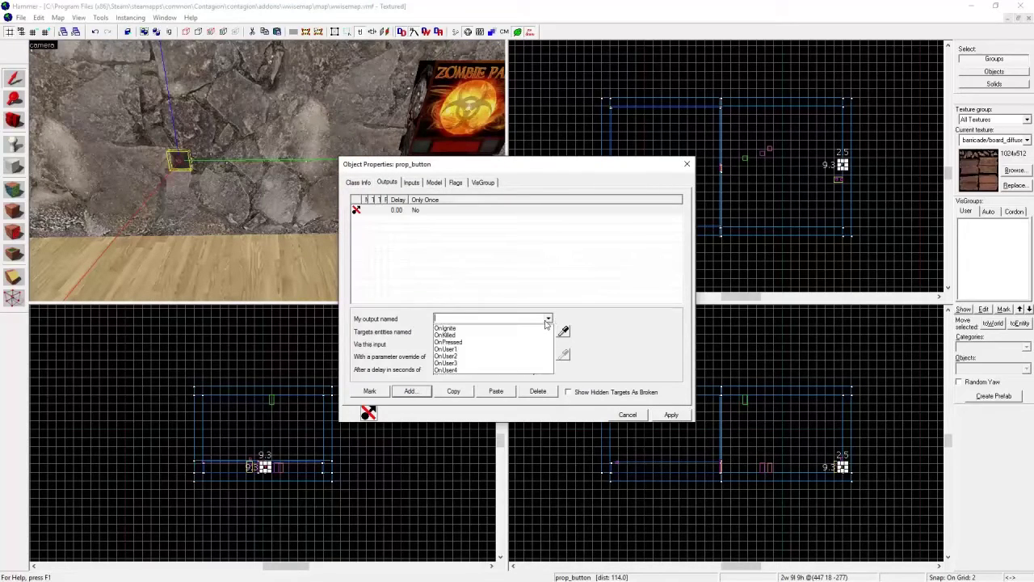
pyautogui.click(478, 343)
# Step: Make the wall button's OnPressed output send EnableSound to the Pinball entity and apply it
pyautogui.scroll(-5, 268, 171)
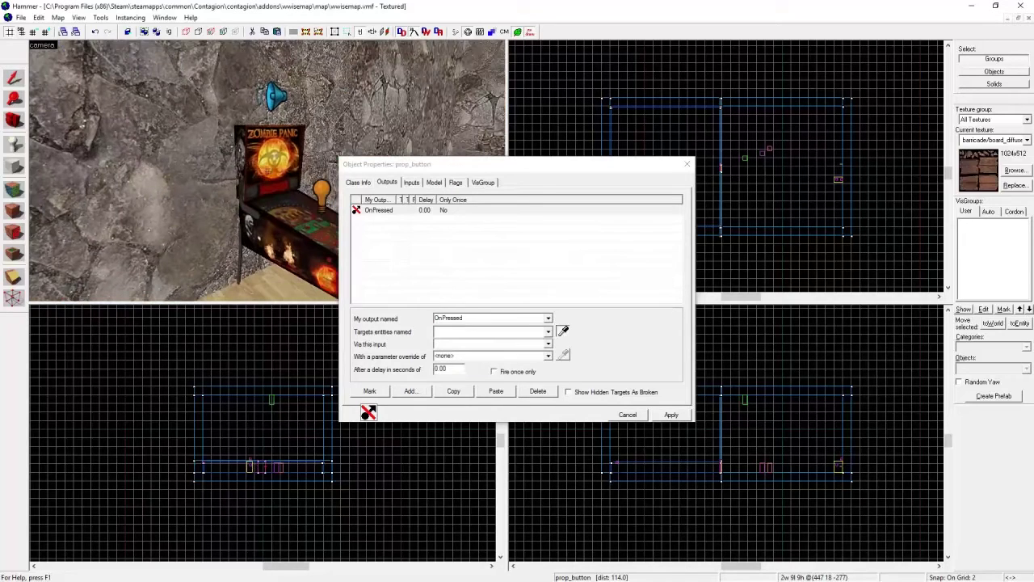
pyautogui.click(286, 100)
pyautogui.click(550, 343)
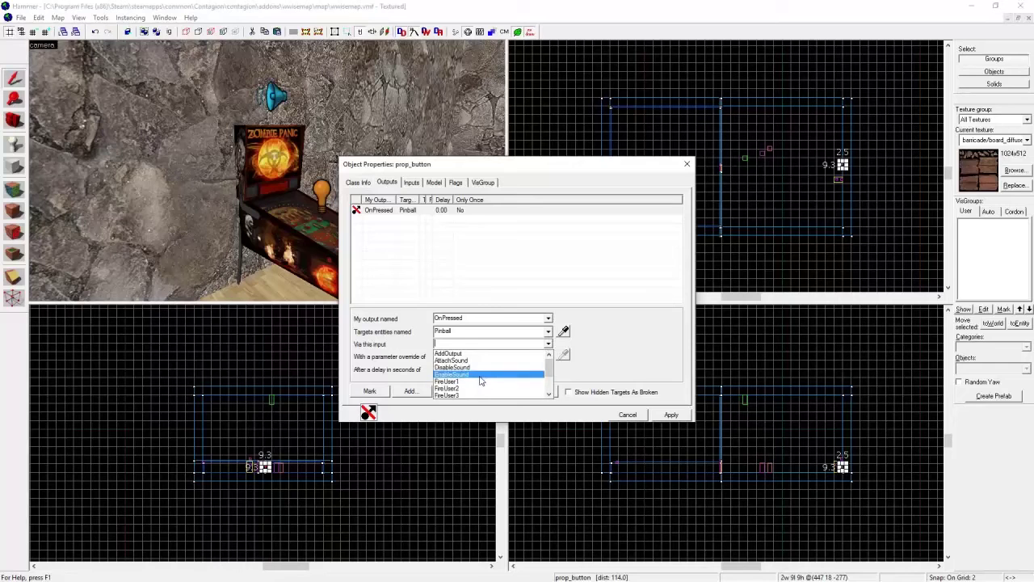
pyautogui.click(480, 375)
pyautogui.click(668, 418)
pyautogui.press('z')
pyautogui.press('s')
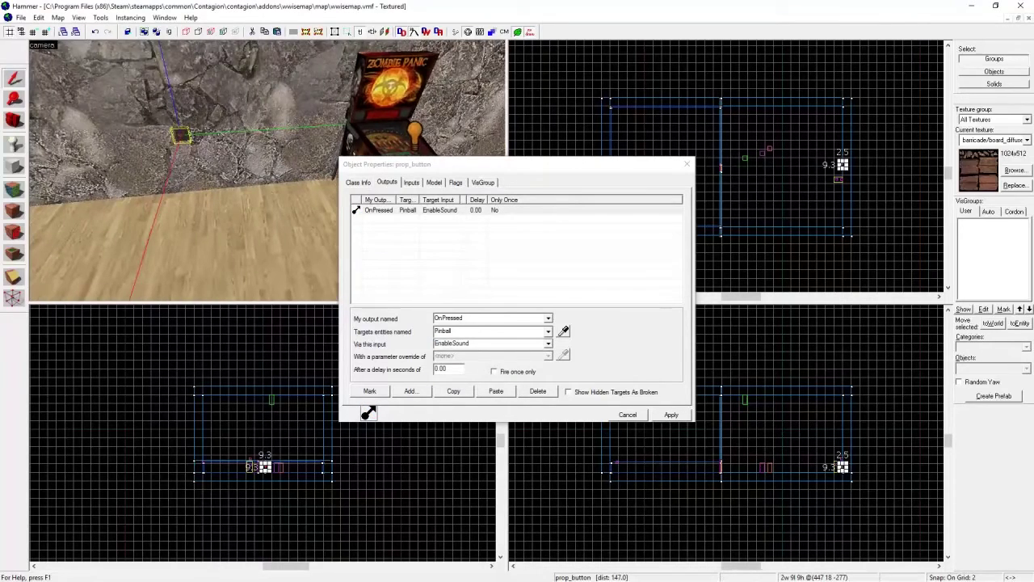
# Step: Run the map in Contagion and use the wall button to test whether it triggers the pinball sound
pyautogui.press('F9')
pyautogui.click(522, 394)
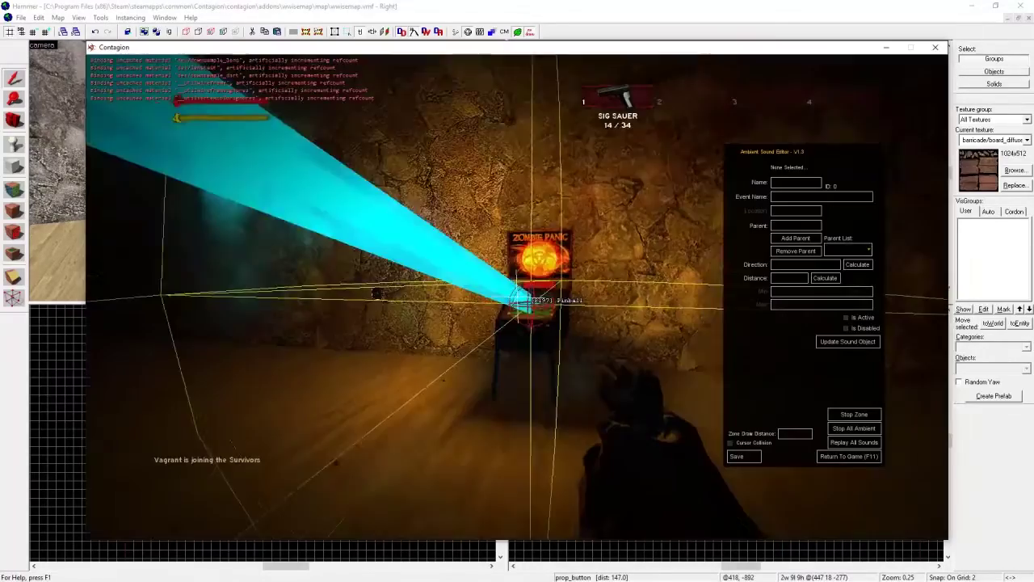
pyautogui.press('w')
pyautogui.press('a')
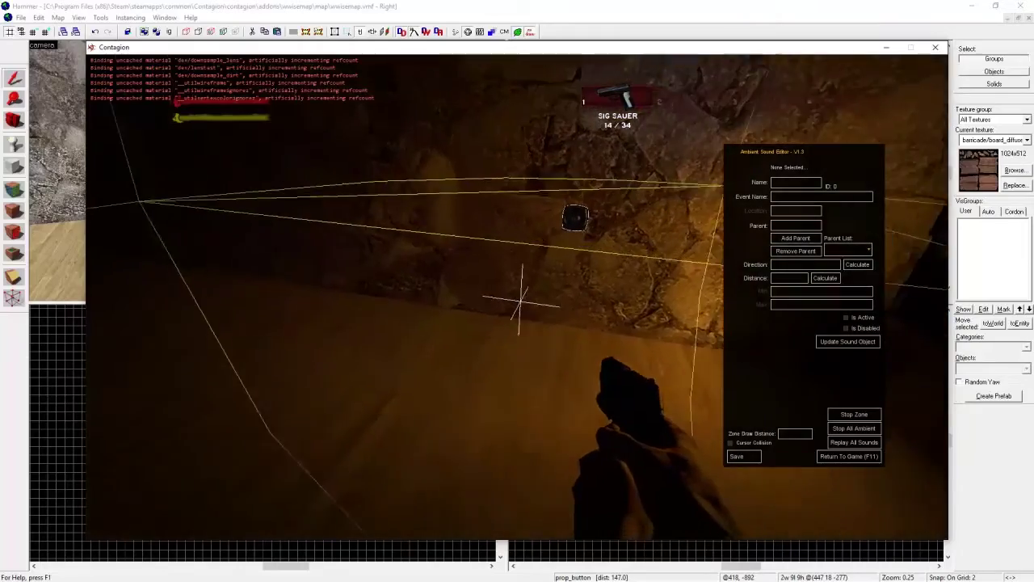
pyautogui.press('w')
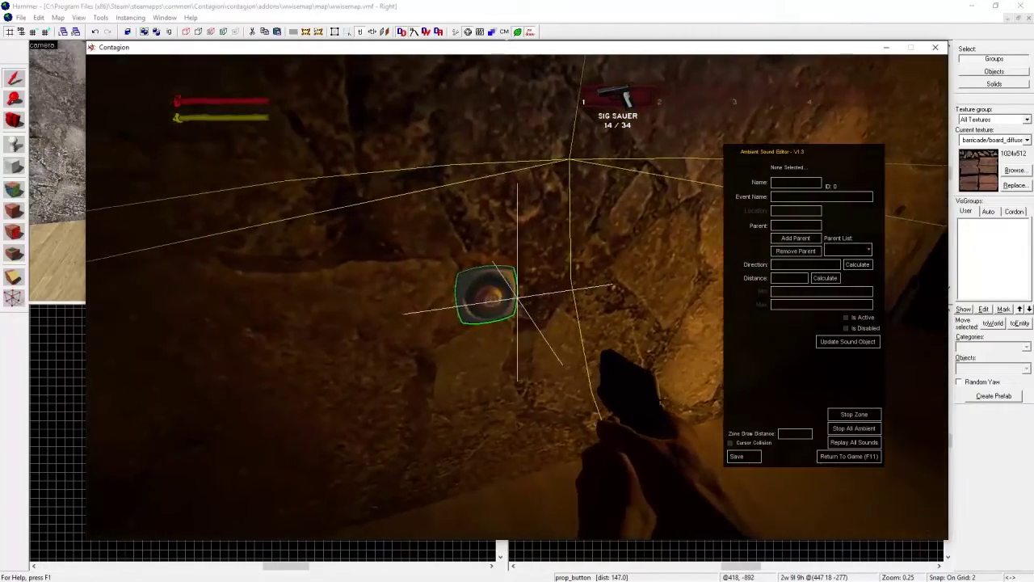
pyautogui.press('a')
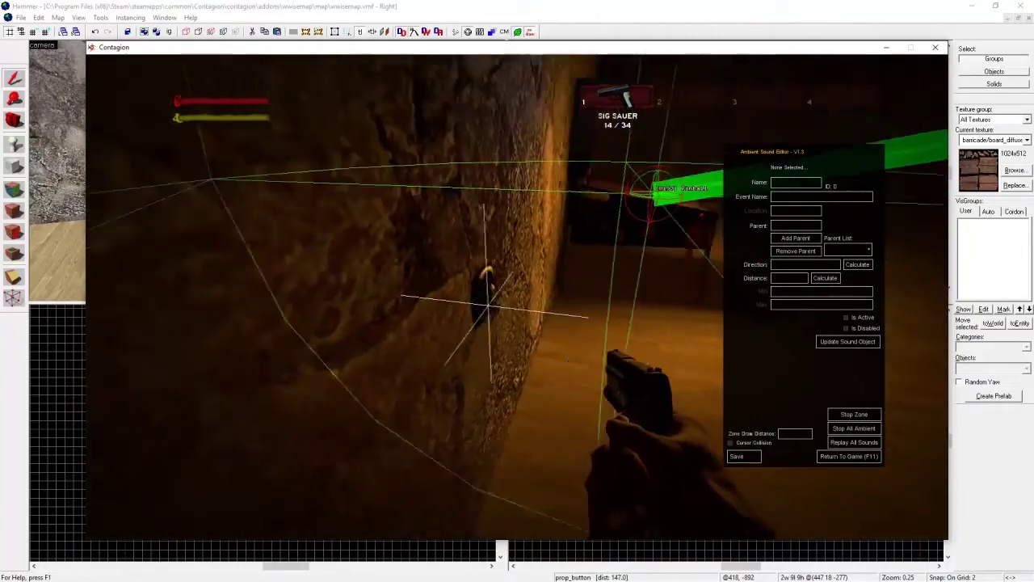
pyautogui.press('a')
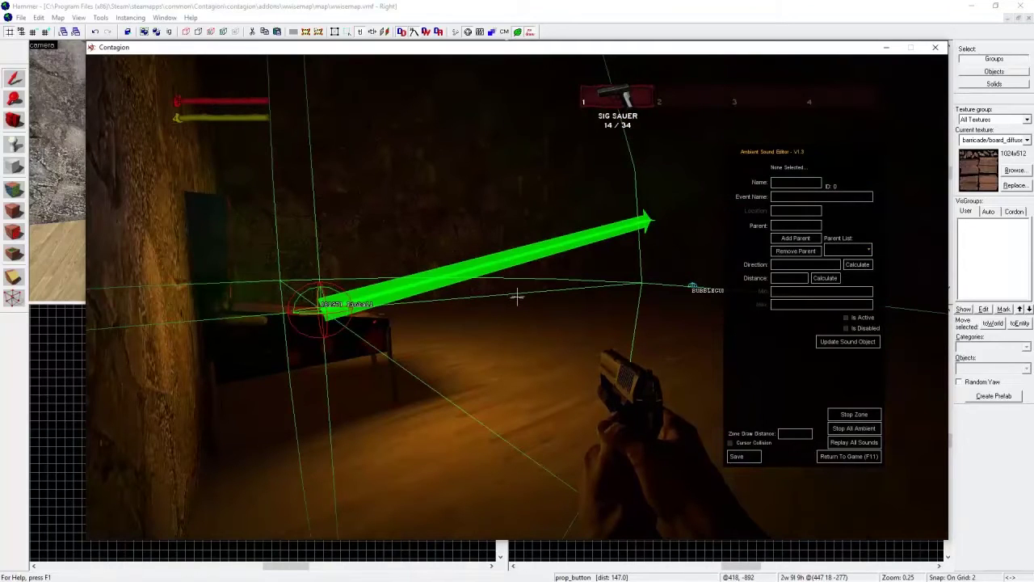
pyautogui.press('a')
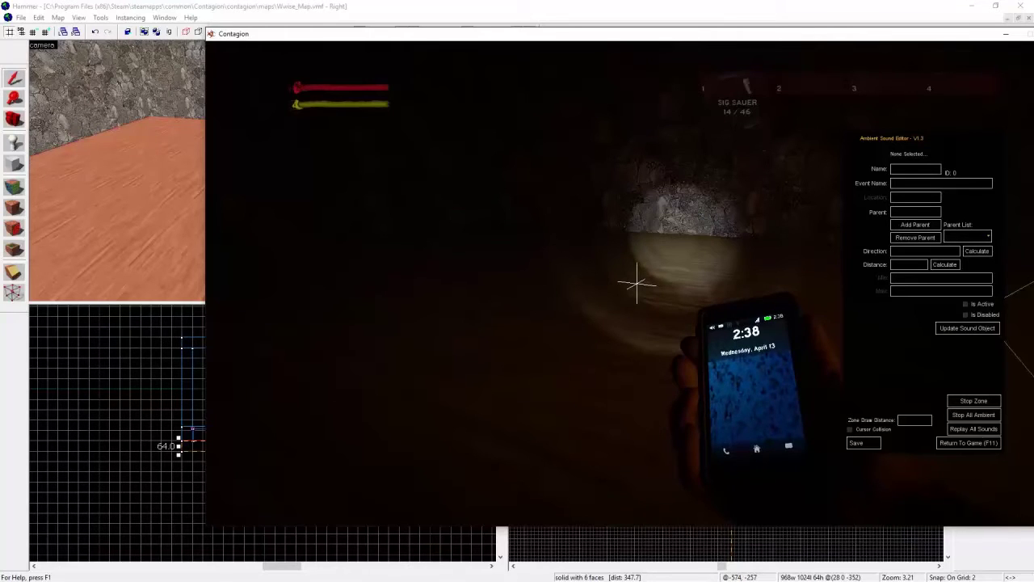
# Step: Walk in and out of the pinball sound's sphere to examine when the ambient sound is active
pyautogui.hotkey('shift', 'w')
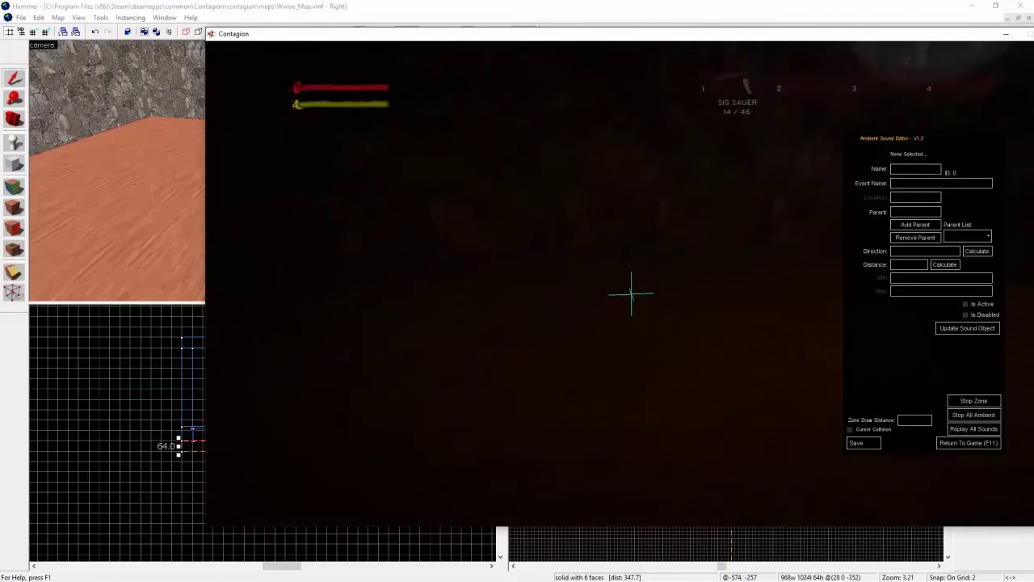
pyautogui.hotkey('shift', 'w')
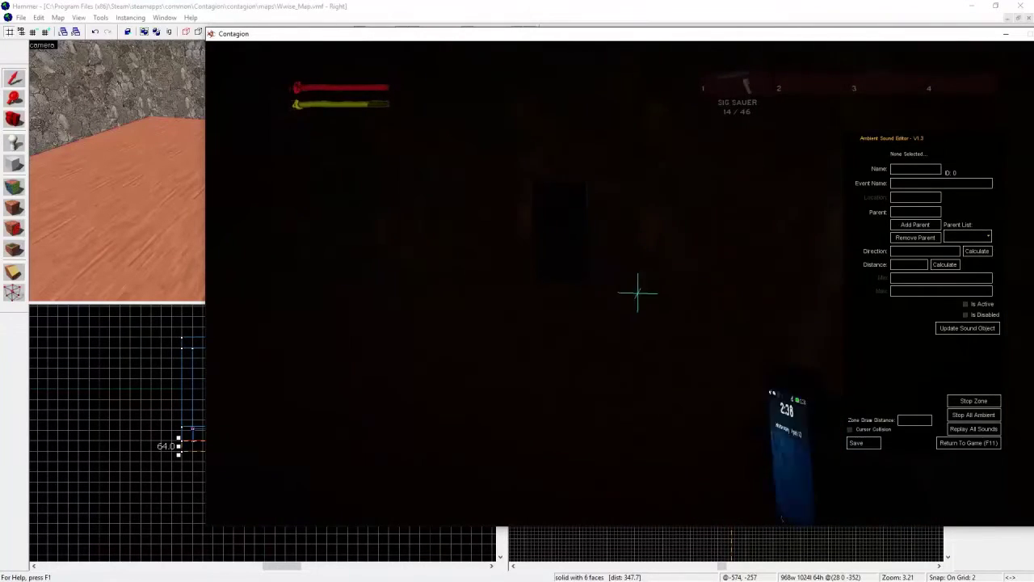
pyautogui.press('f')
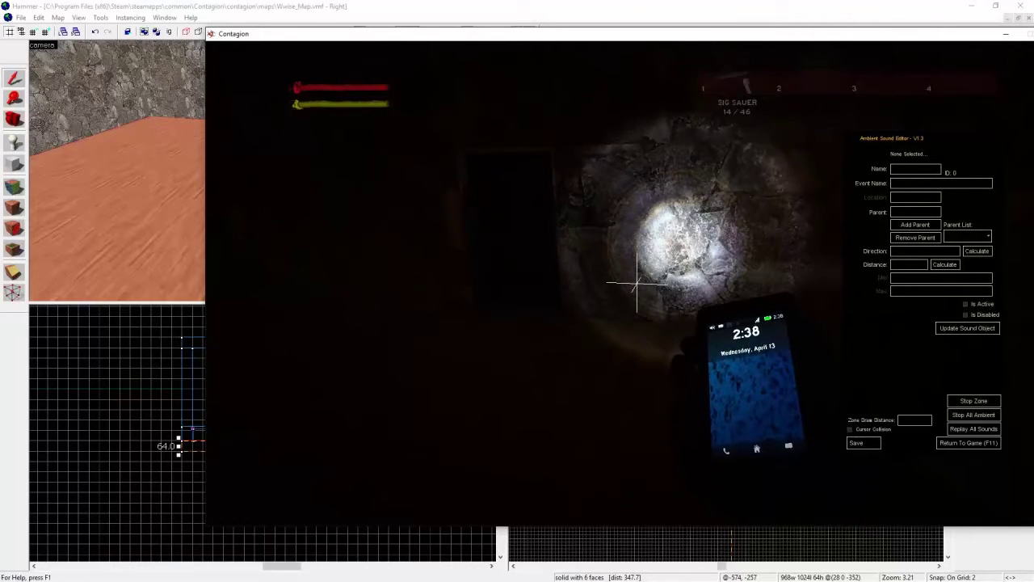
pyautogui.press('w')
pyautogui.press('f')
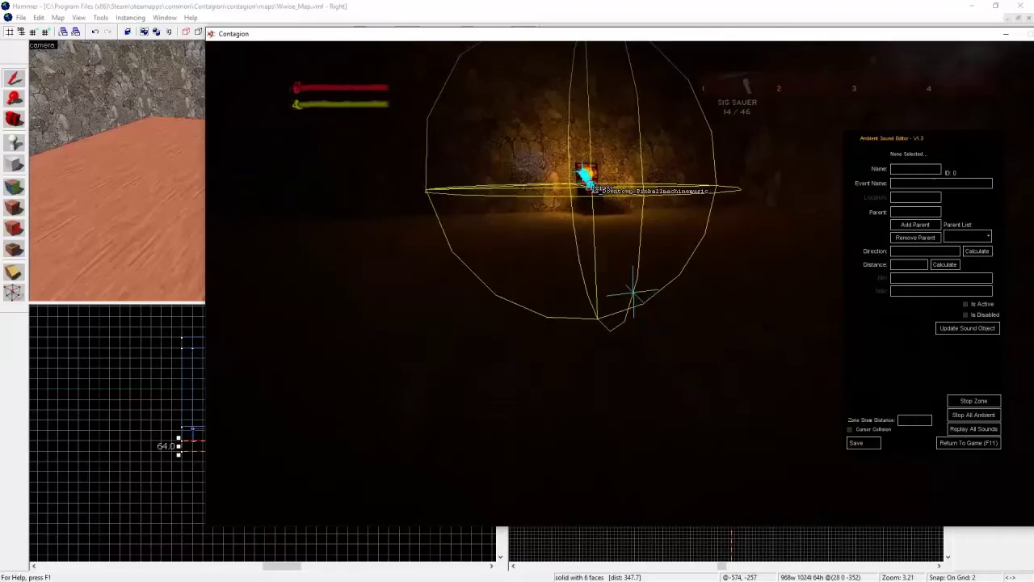
pyautogui.hotkey('shift', 'w')
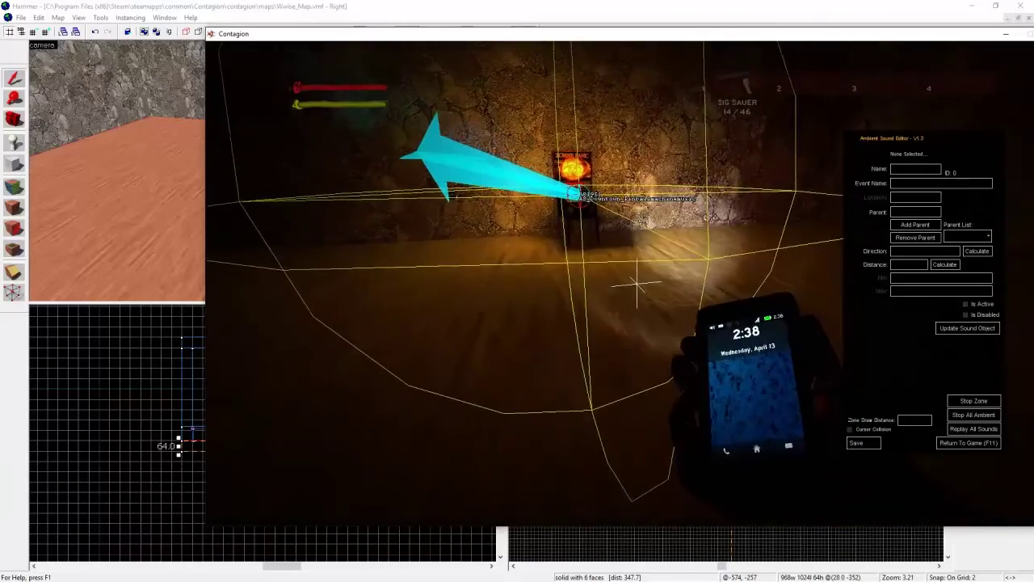
pyautogui.press('w')
pyautogui.press('w')
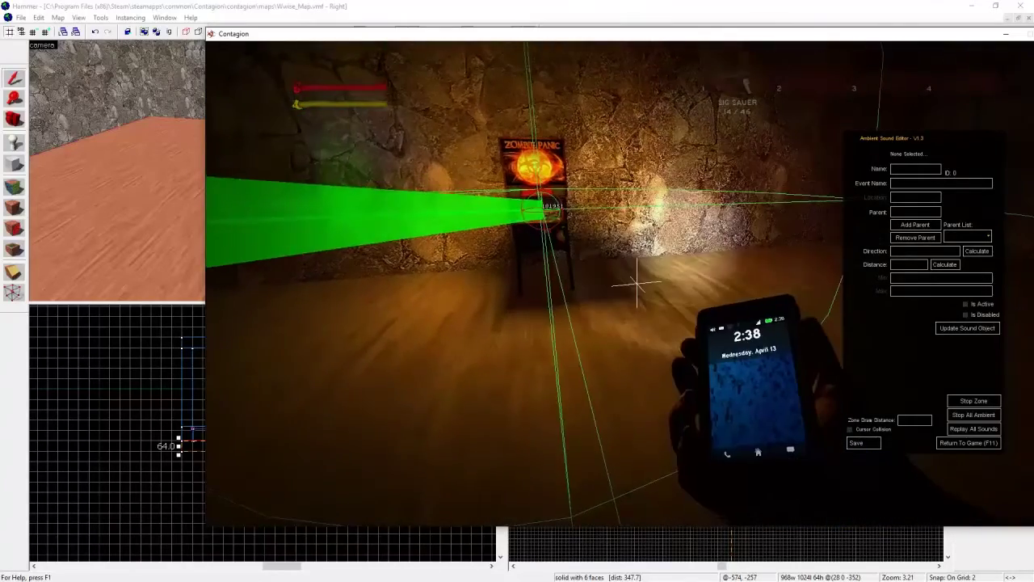
pyautogui.press('w')
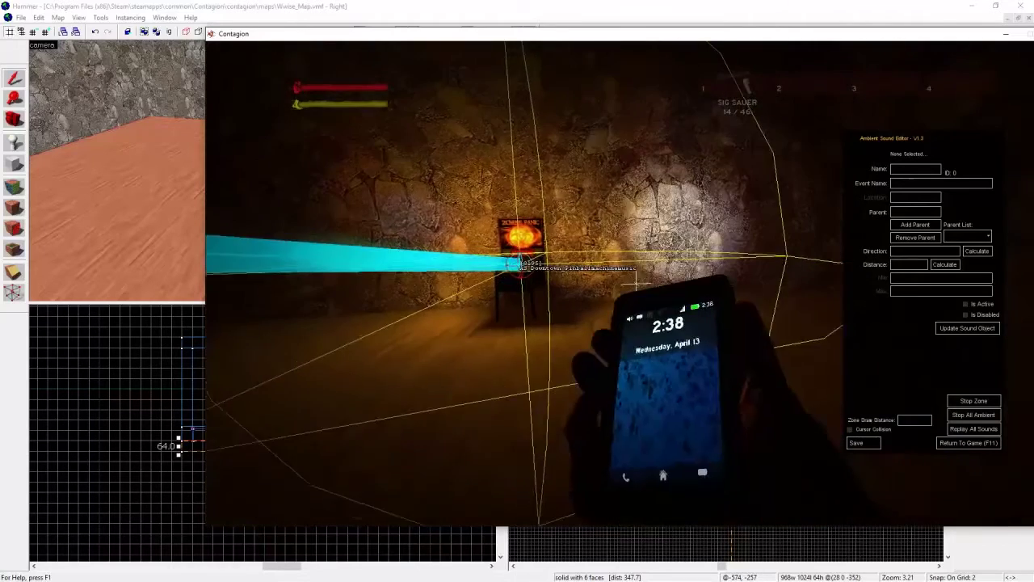
pyautogui.press('w')
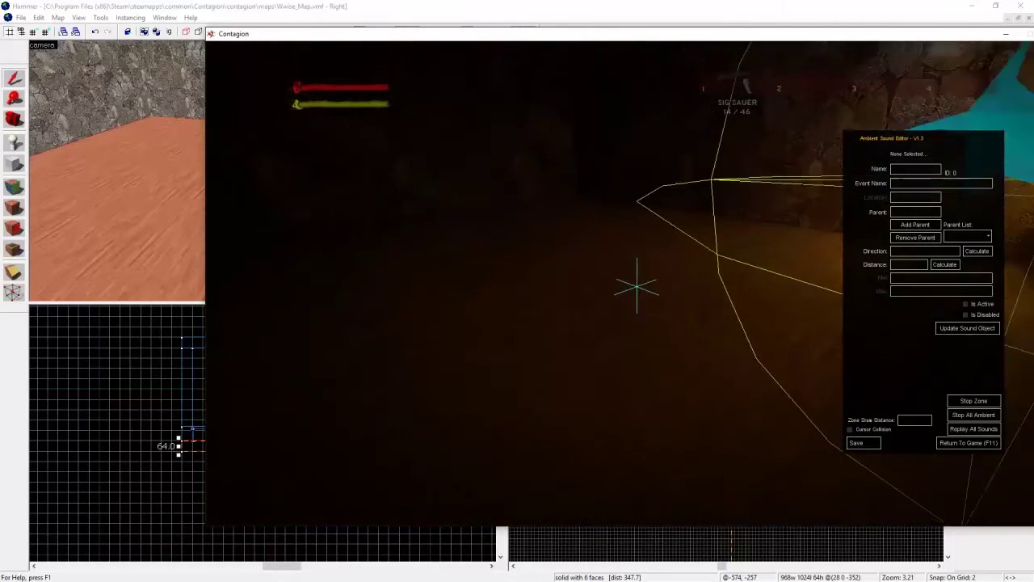
# Step: Create and activate a sound zone just inside the room's doorway
pyautogui.hotkey('shift', 'w')
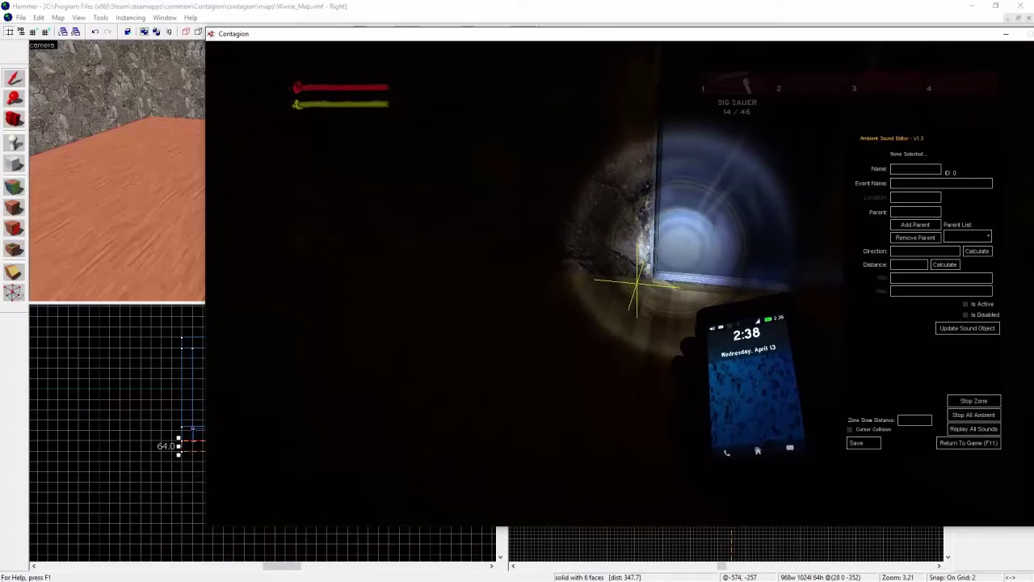
pyautogui.click(636, 283)
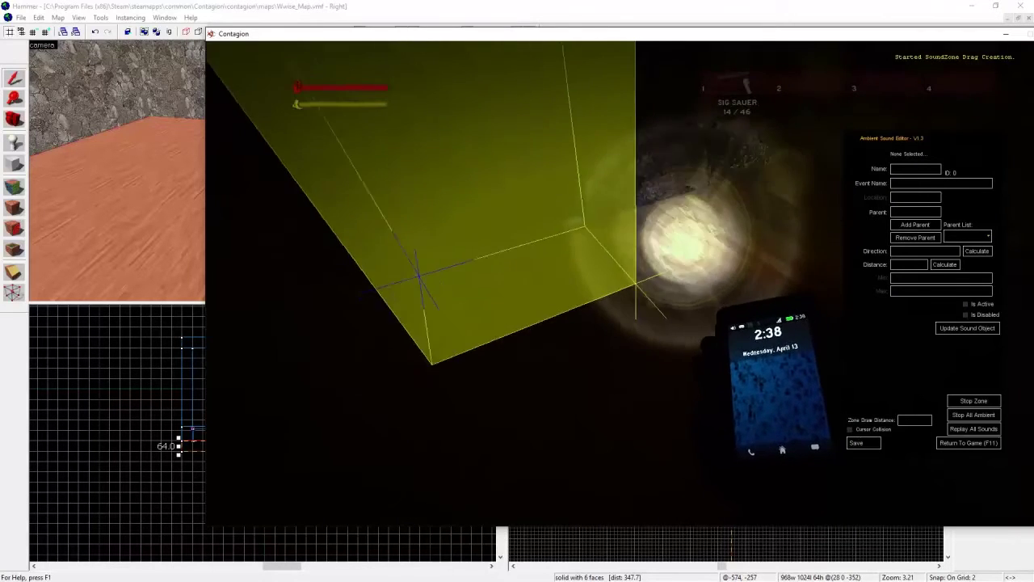
pyautogui.moveTo(637, 287); pyautogui.dragTo(636, 287)
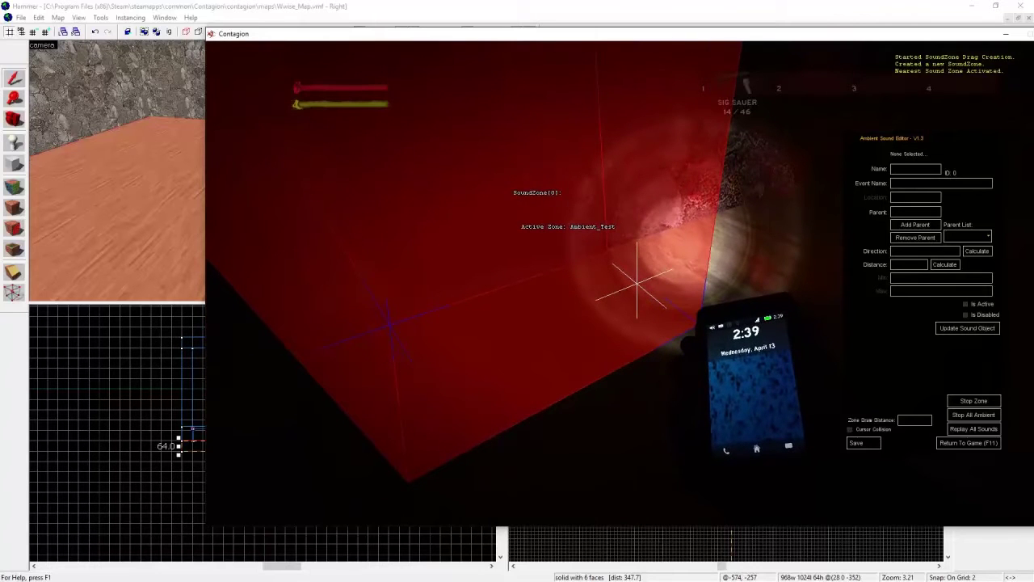
# Step: Create a second sound zone on the grass just outside the doorway, adjoining the inner zone
pyautogui.press('w')
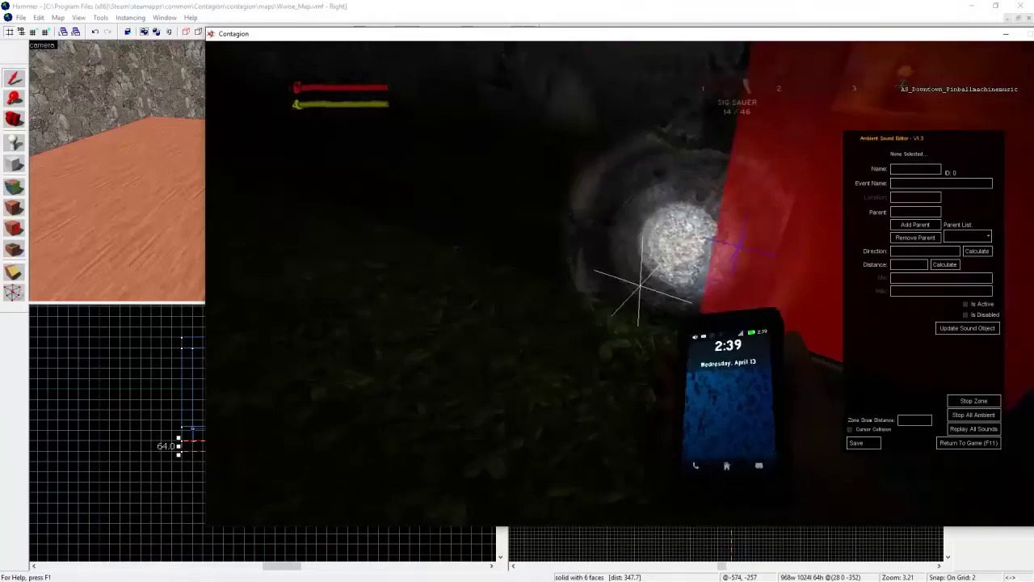
pyautogui.moveTo(635, 284); pyautogui.dragTo(634, 286)
pyautogui.press('s')
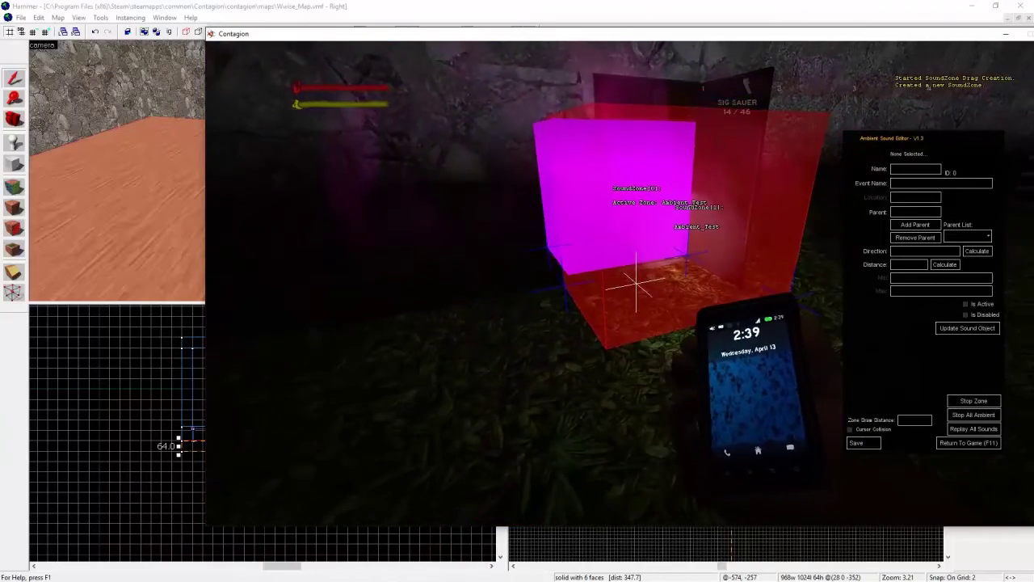
pyautogui.press('d')
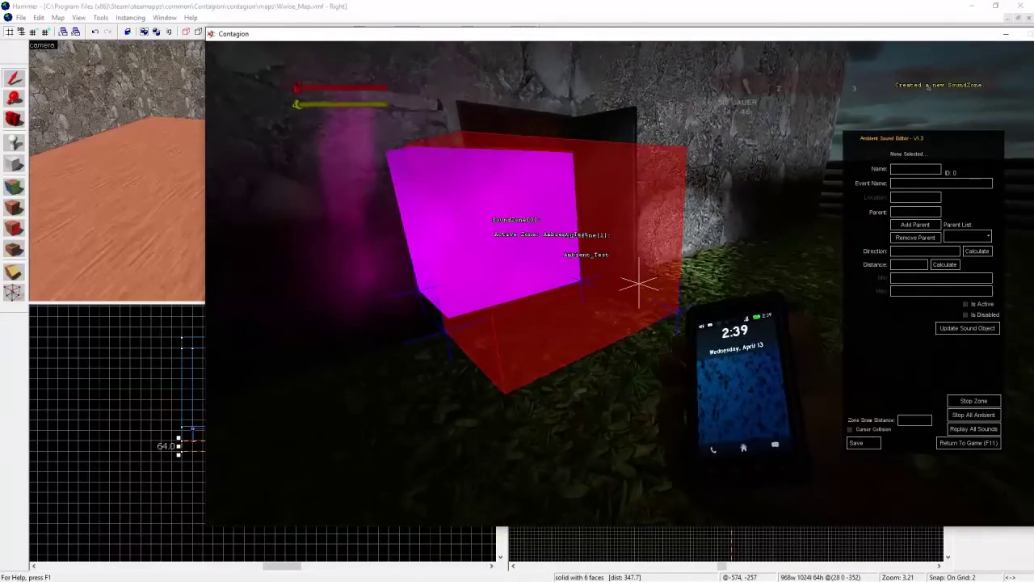
# Step: Go back to the inner sound zone and set its location with the console command as_setsound_location Indoor
pyautogui.press('w')
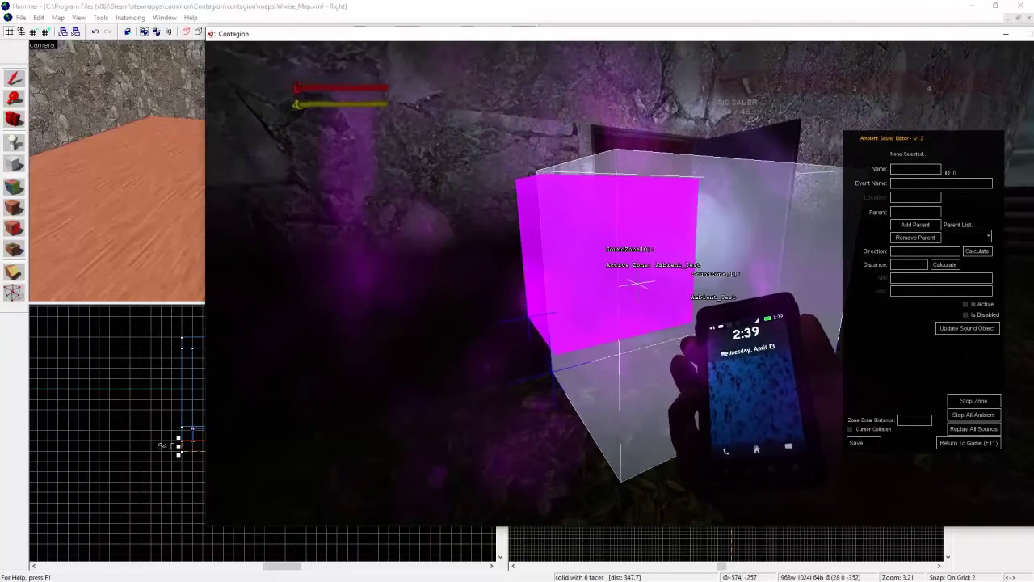
pyautogui.press('w')
pyautogui.press('w')
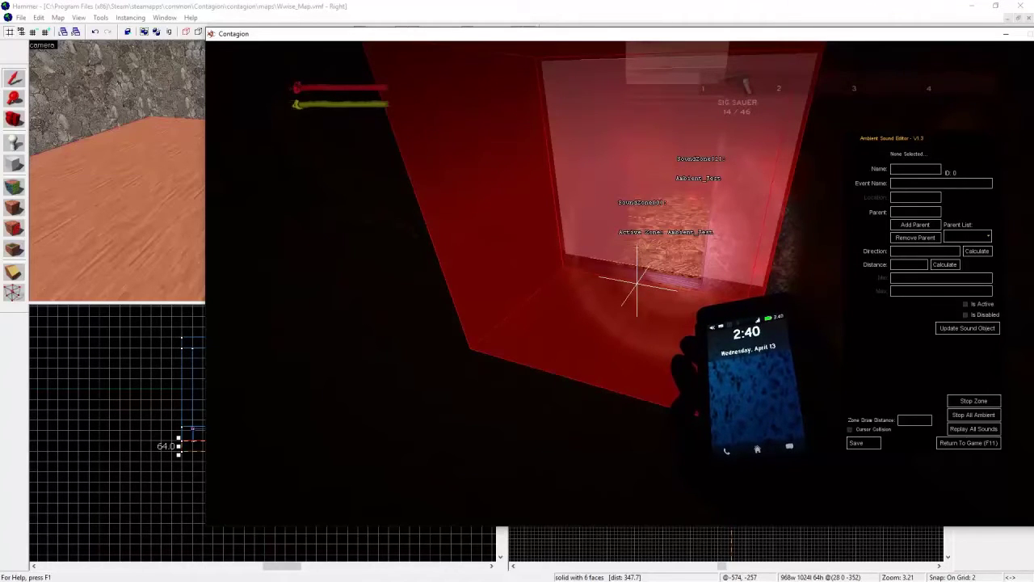
pyautogui.press('`')
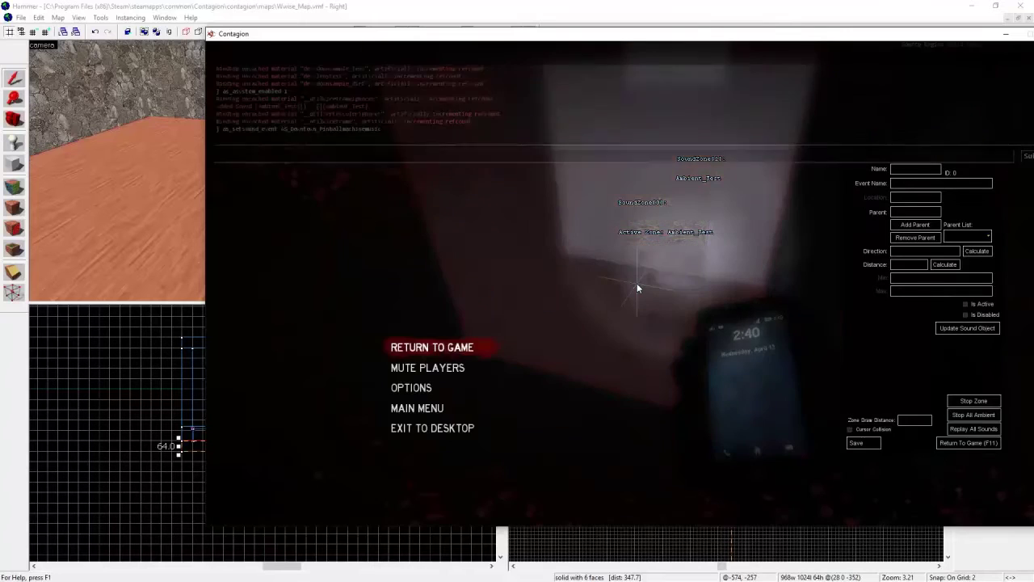
pyautogui.write('as_')
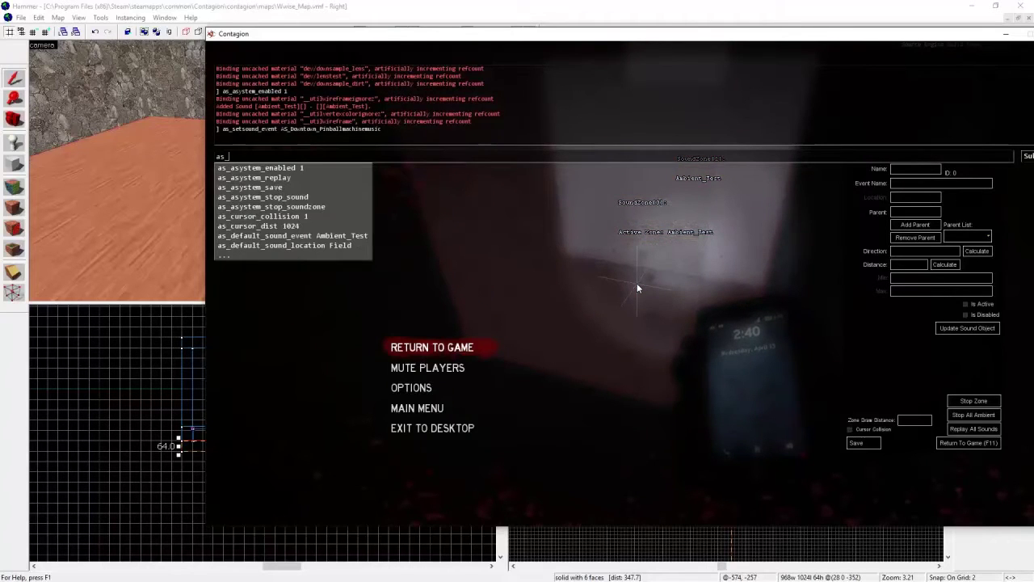
pyautogui.write('s')
pyautogui.press('Tab')
pyautogui.press('Tab')
pyautogui.press('Tab')
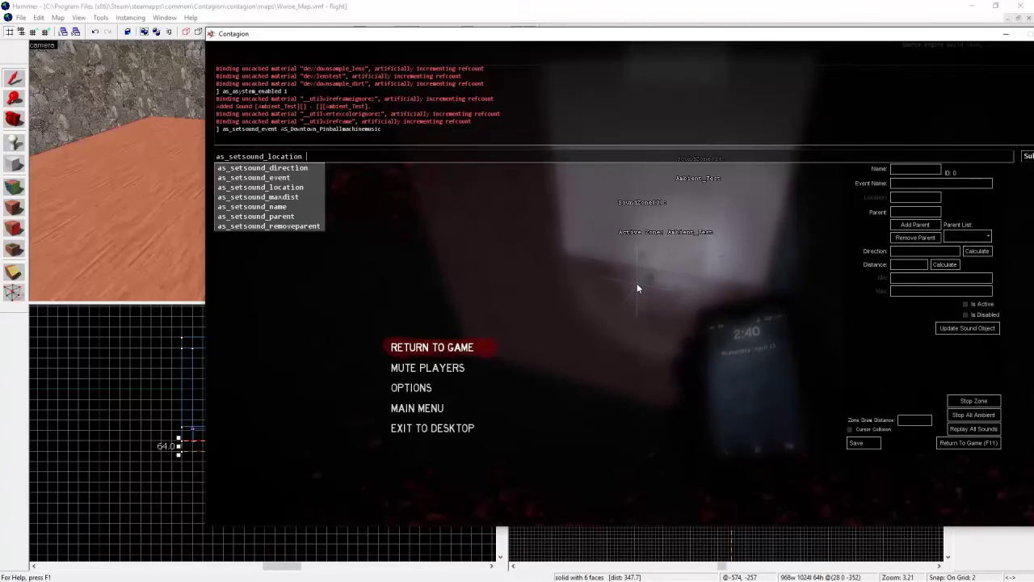
pyautogui.write('1')
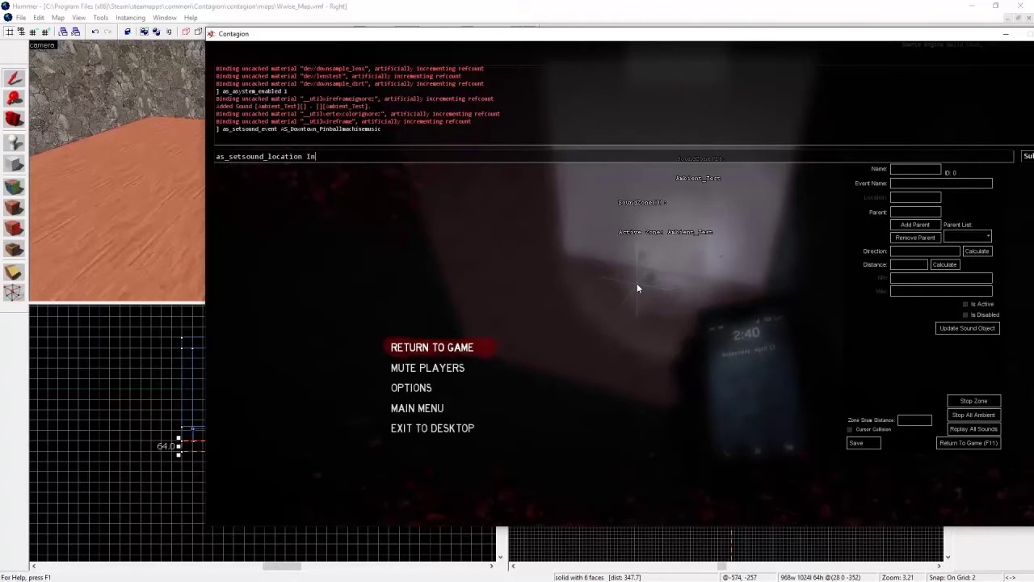
pyautogui.write('ndoor')
pyautogui.press('Return')
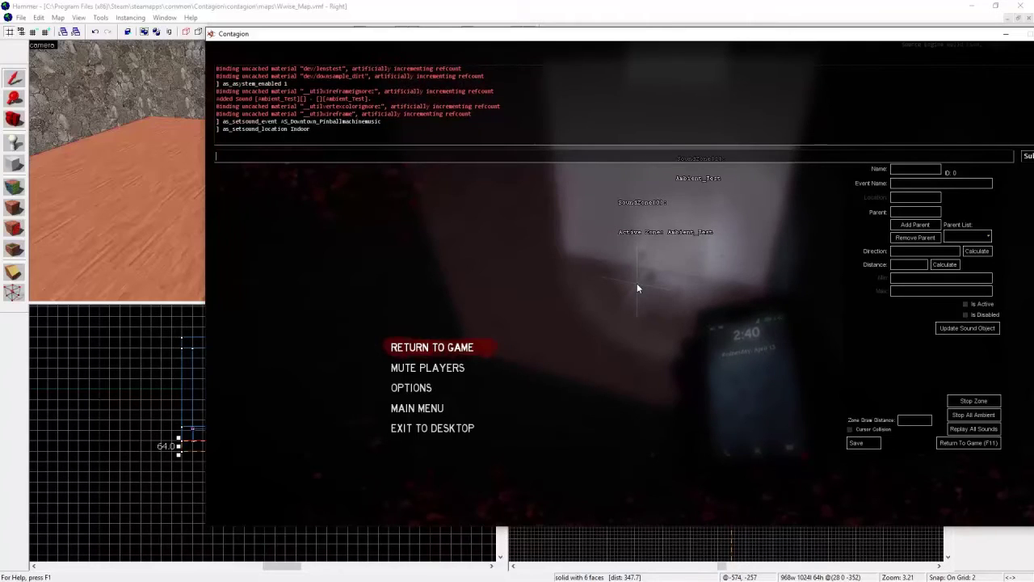
pyautogui.press('Escape')
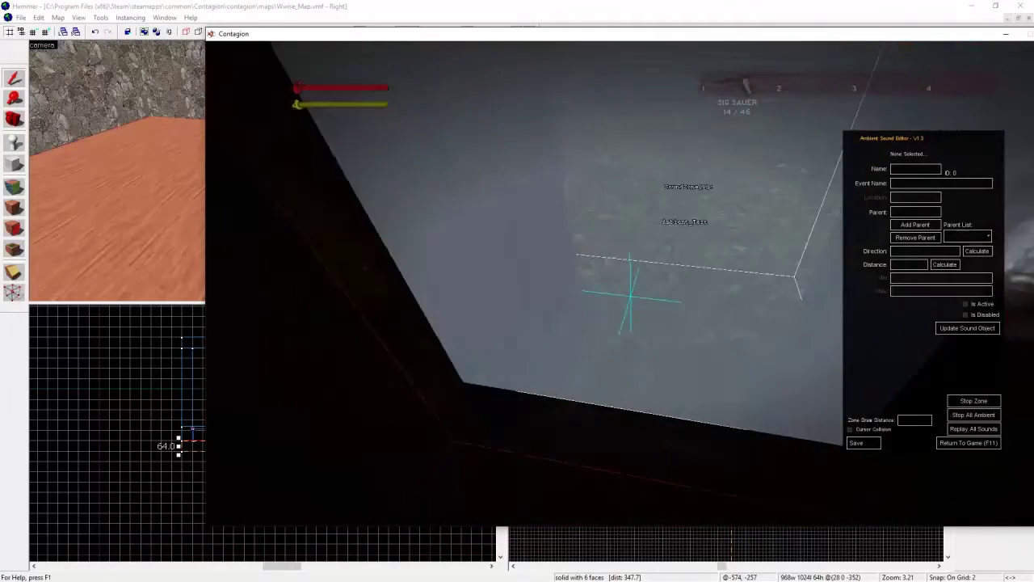
# Step: Activate the outer sound zone on the grass and set its location with the console command as_setsound_location Field
pyautogui.press('s')
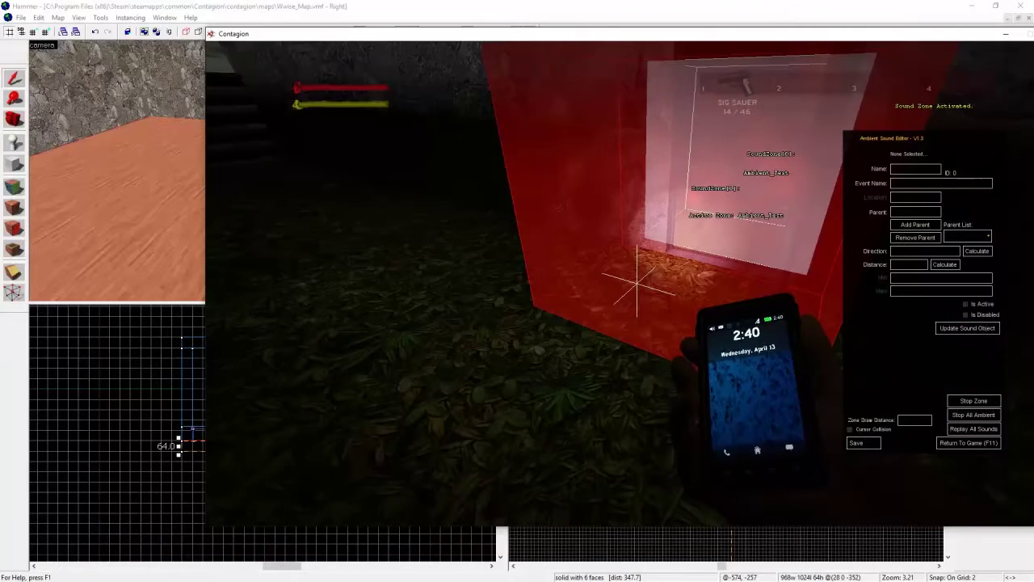
pyautogui.press('`')
pyautogui.press('Up')
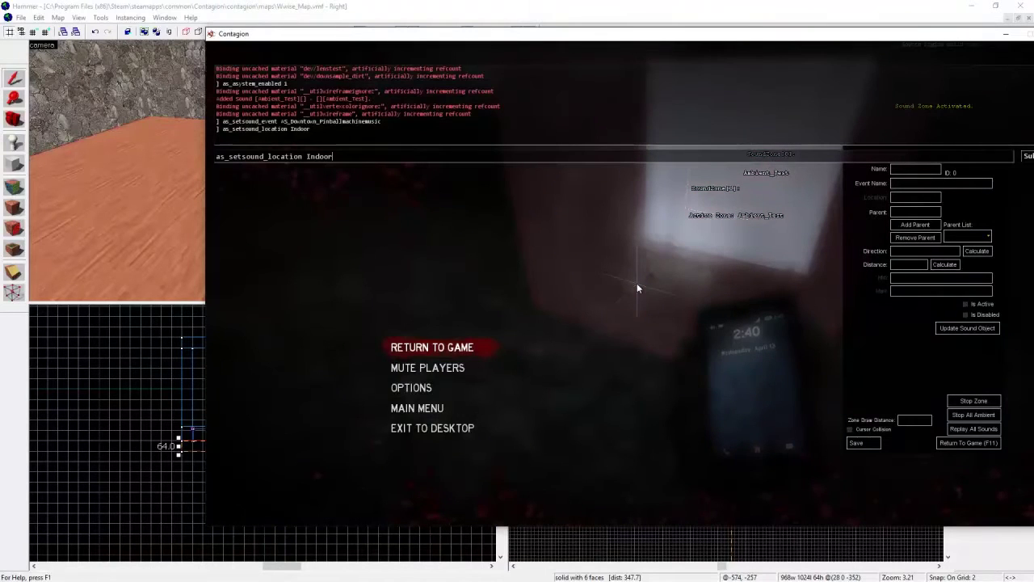
pyautogui.press('BackSpace')
pyautogui.press('BackSpace')
pyautogui.press('BackSpace')
pyautogui.press('BackSpace')
pyautogui.press('BackSpace')
pyautogui.press('BackSpace')
pyautogui.write('F')
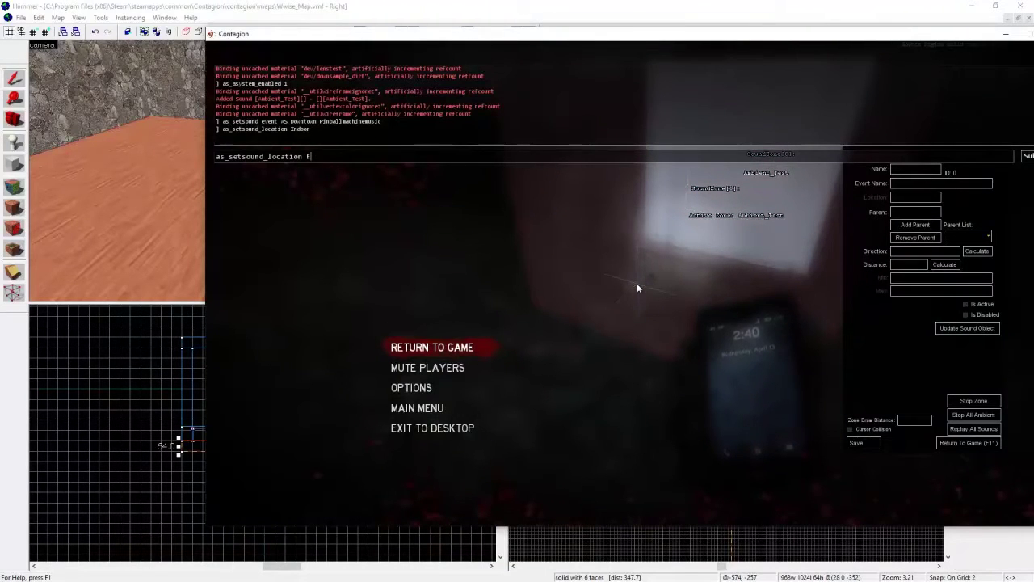
pyautogui.write('ield')
pyautogui.press('Return')
pyautogui.press('Escape')
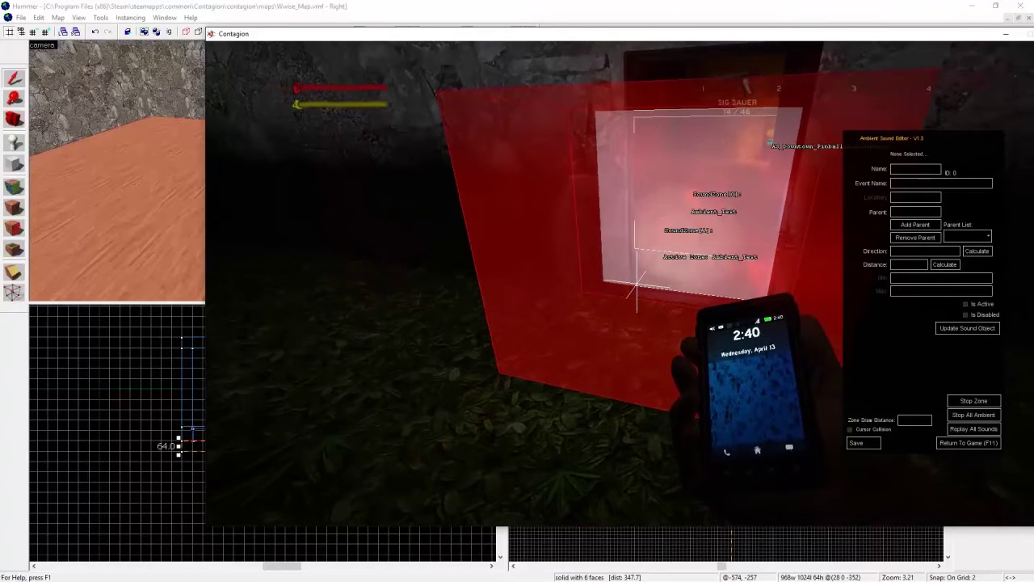
# Step: Walk through both sound zones with the flashlight on and fire the pistol indoors and outdoors to compare the sound
pyautogui.press('f')
pyautogui.press('w')
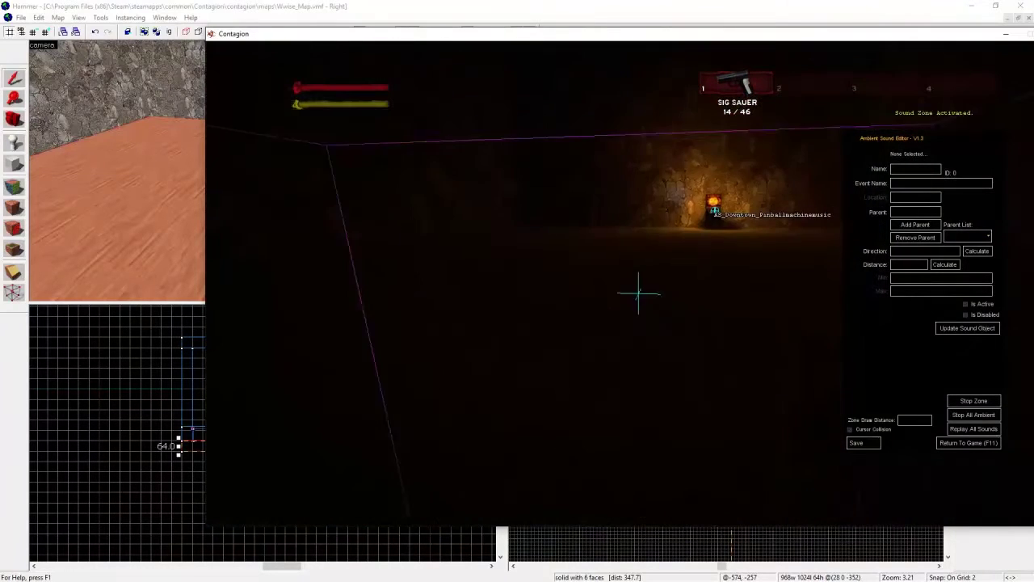
pyautogui.click(636, 283)
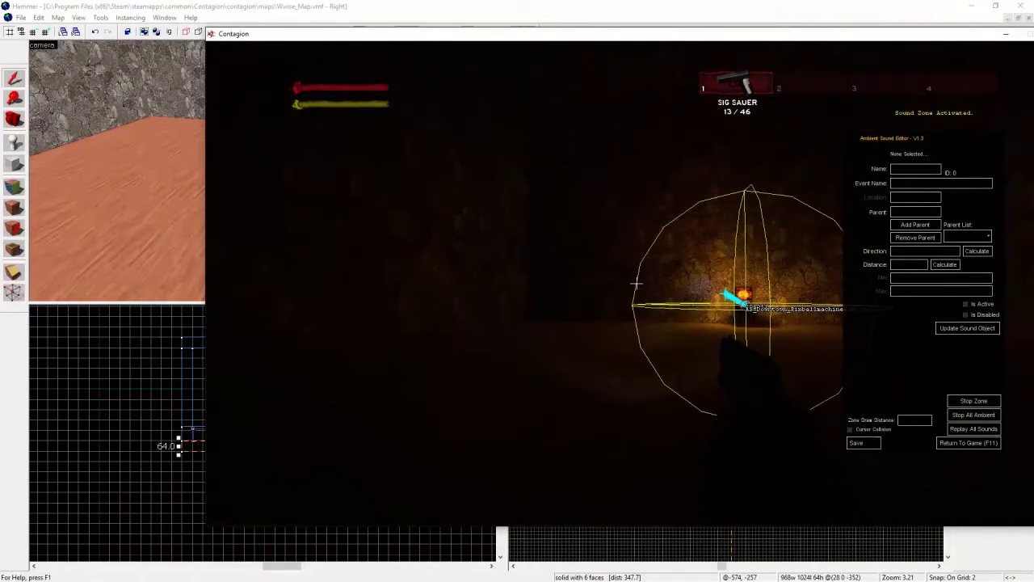
pyautogui.click(636, 283)
pyautogui.click(635, 283)
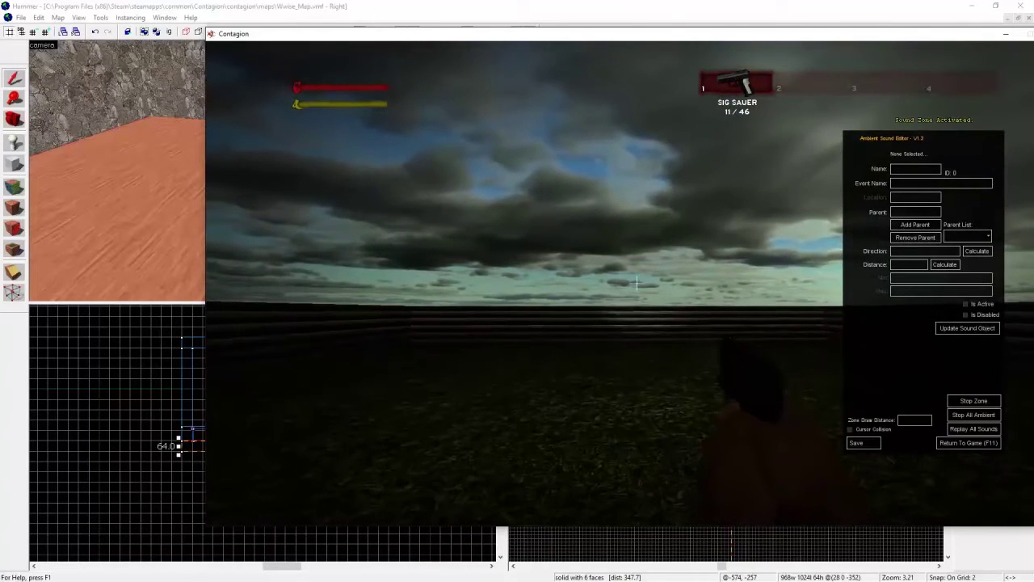
pyautogui.click(637, 283)
pyautogui.click(637, 282)
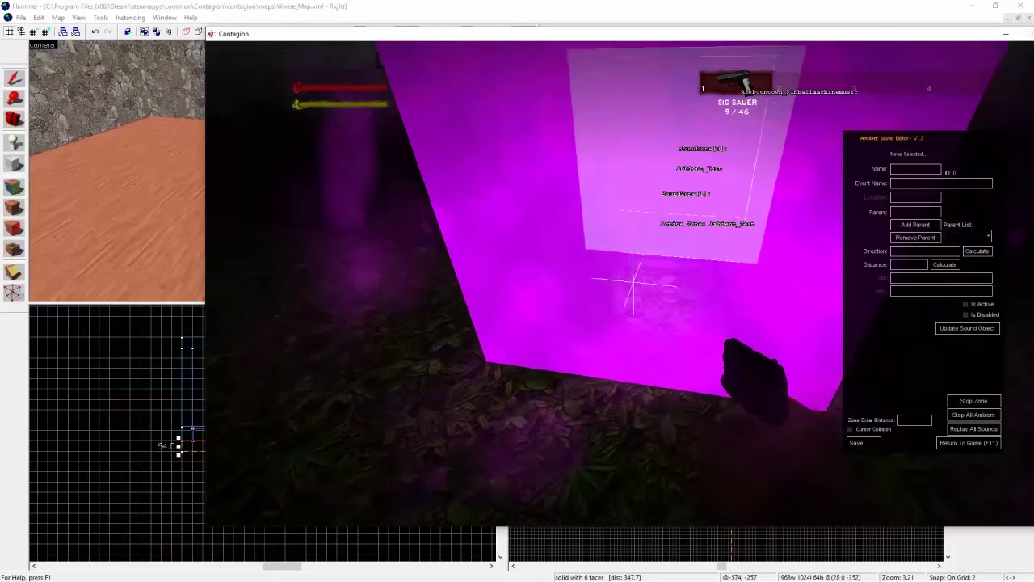
# Step: Look up zone events in the Steam guide's ambient zones list and assign the outer zone its event with as_setsound_event AZ_SUBURBS_OUTSIDEGARDEN
pyautogui.press('`')
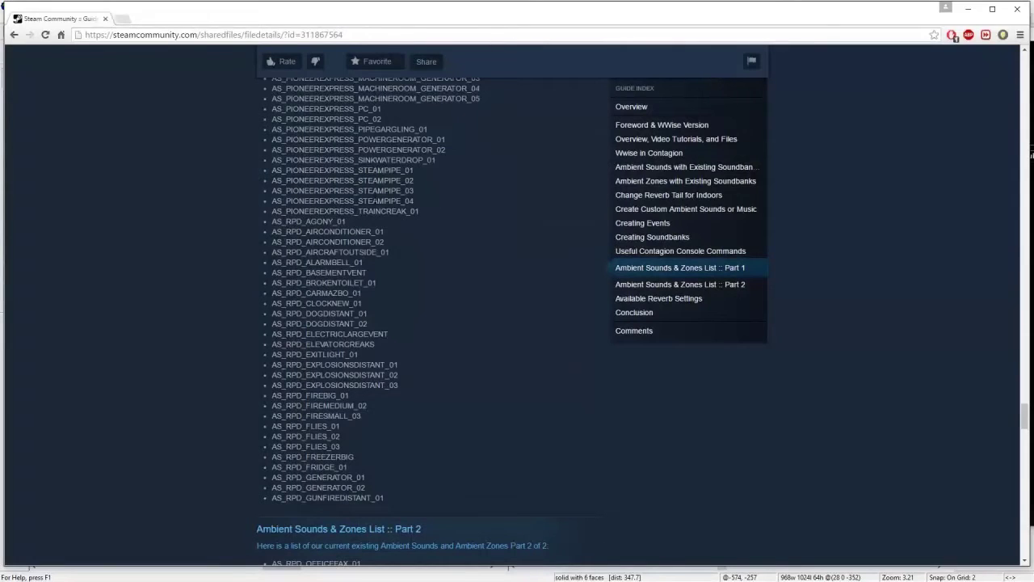
pyautogui.scroll(-3, 264, 197)
pyautogui.scroll(-3, 264, 197)
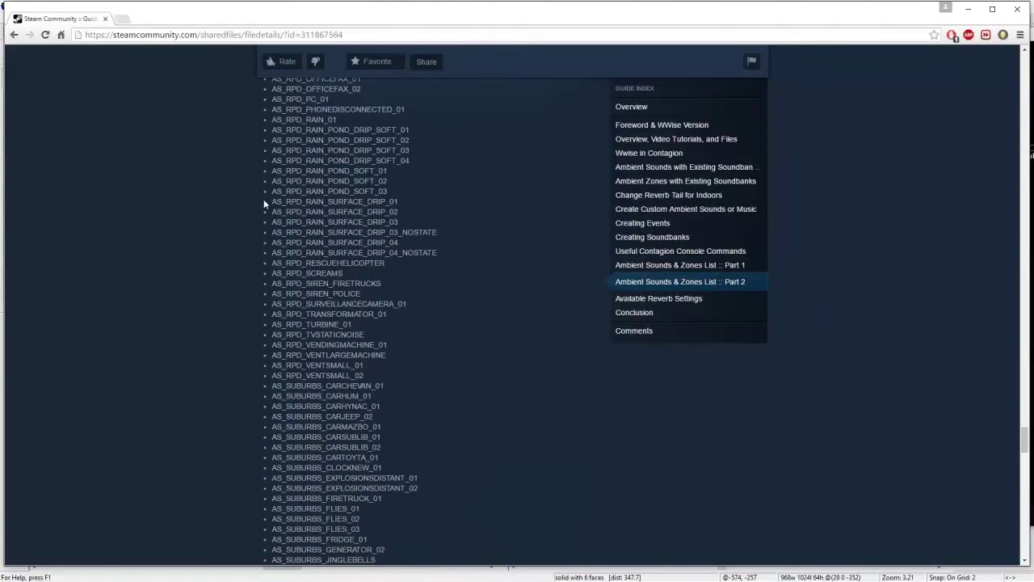
pyautogui.scroll(-6, 264, 199)
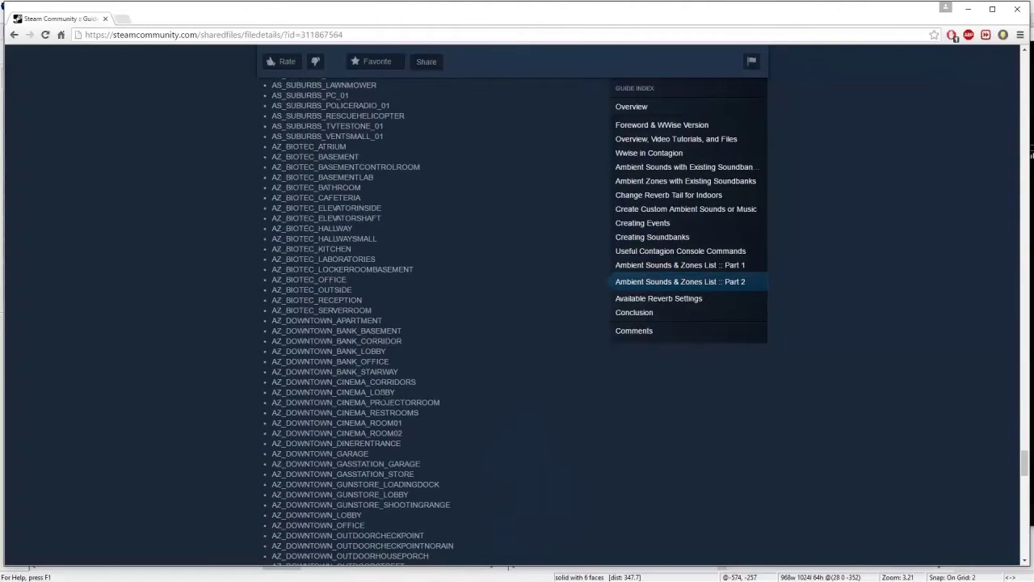
pyautogui.scroll(-5, 462, 379)
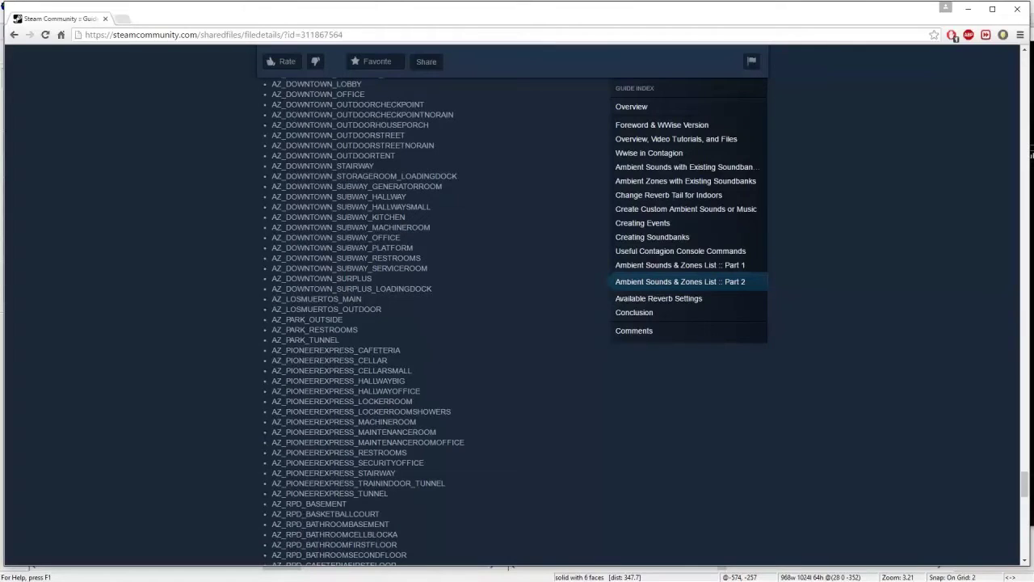
pyautogui.click(967, 8)
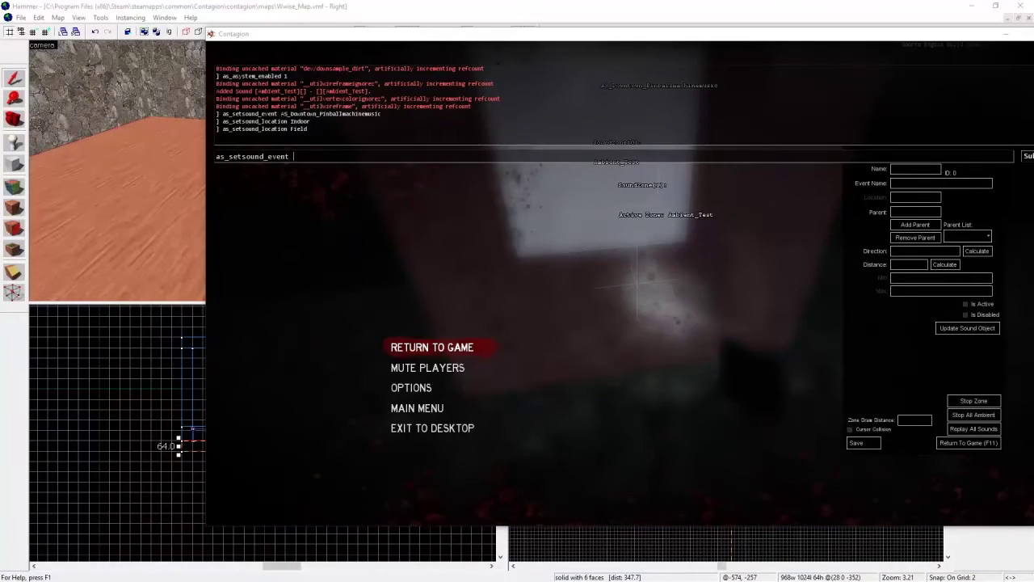
pyautogui.write('AZ_SUBURBS_OUTSIDEGARDEN')
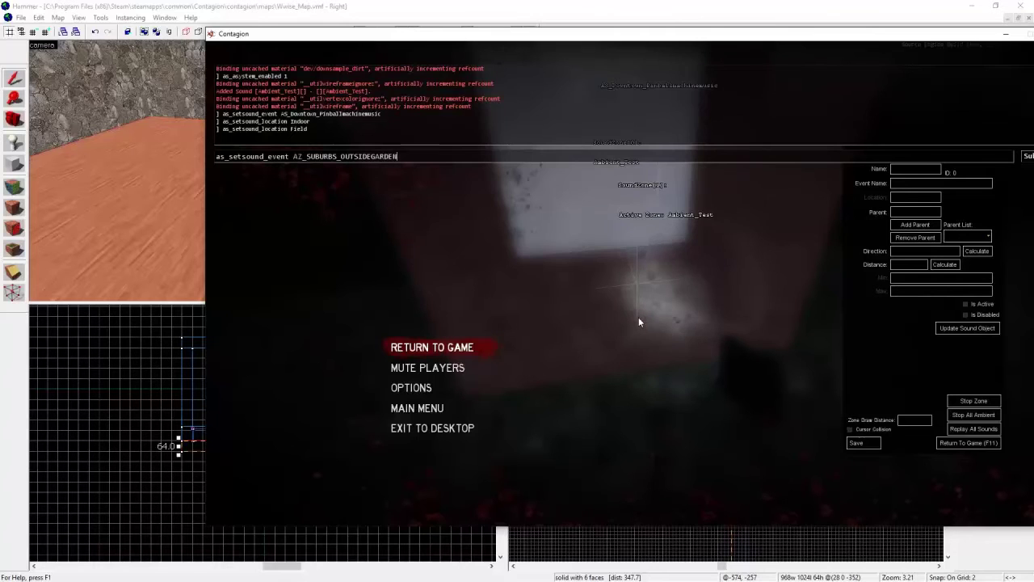
pyautogui.press('Return')
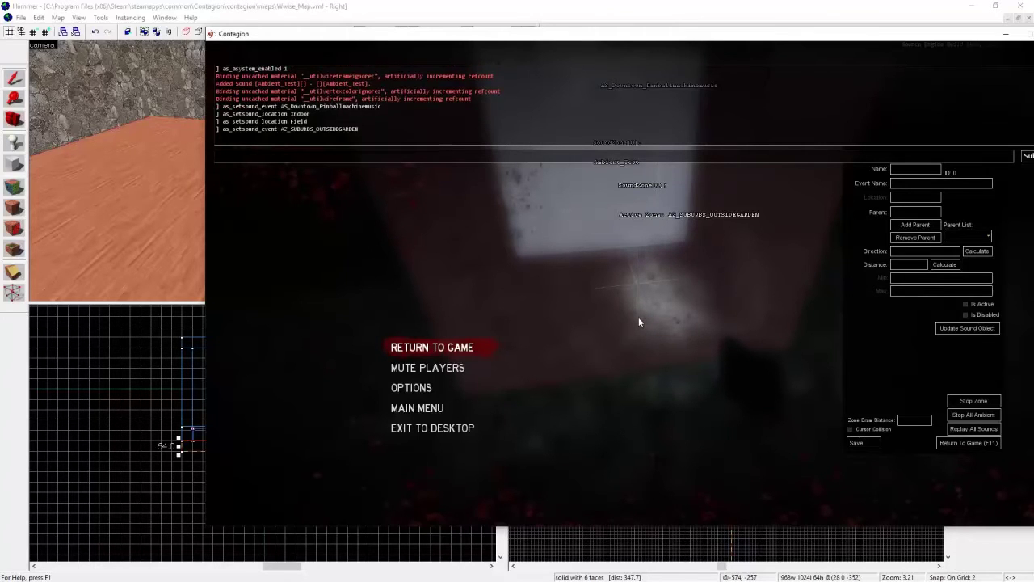
pyautogui.press('Escape')
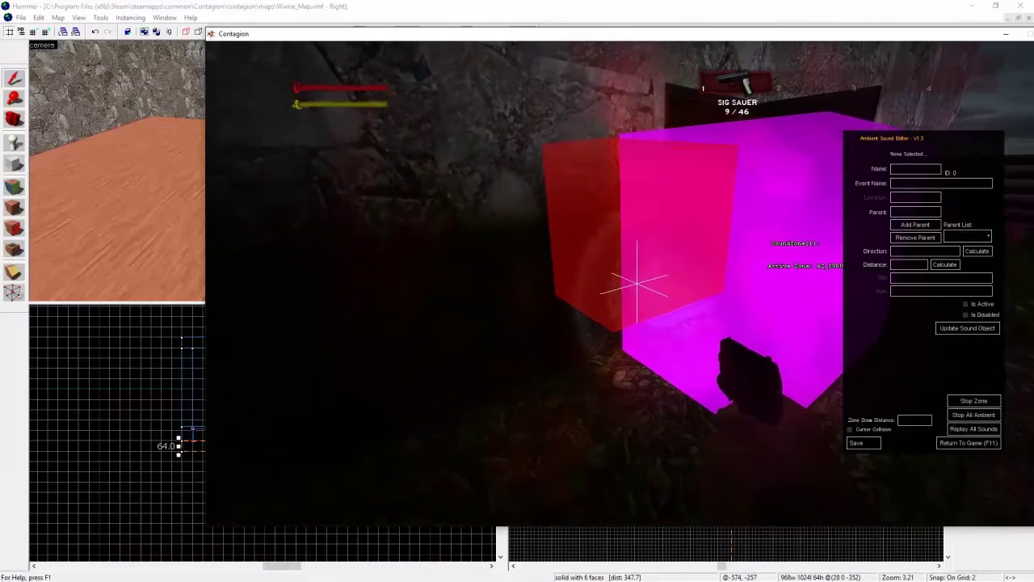
# Step: Aim at the inner sound zone and assign its event with the console command as_setsound_event AZ_SUBURBS_HOUSELIVINGROOM
pyautogui.press('Escape')
pyautogui.press('Up')
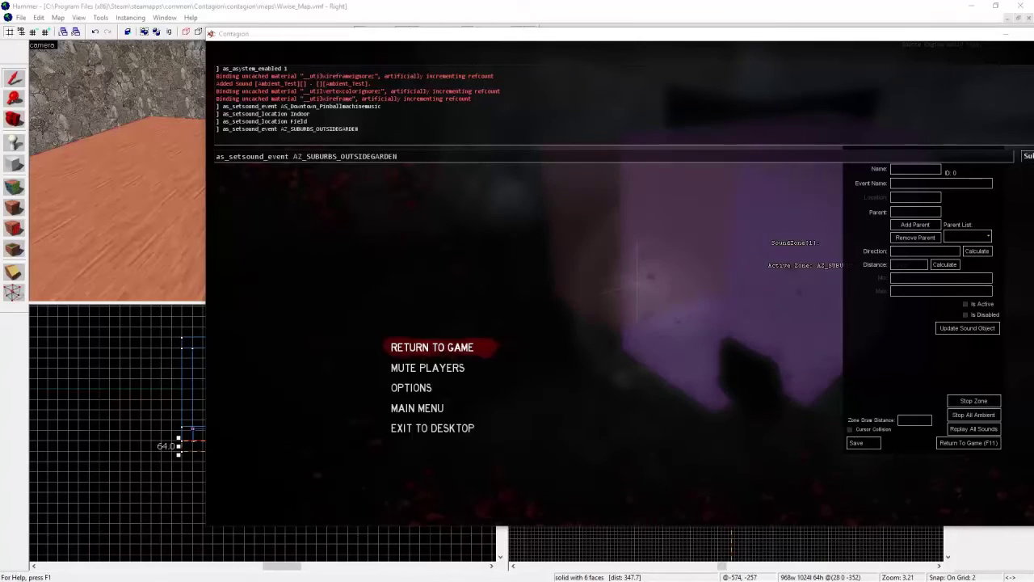
pyautogui.doubleClick(378, 155)
pyautogui.write('A')
pyautogui.write('AZ_SUBURBS_HOUSELIVINGROOM')
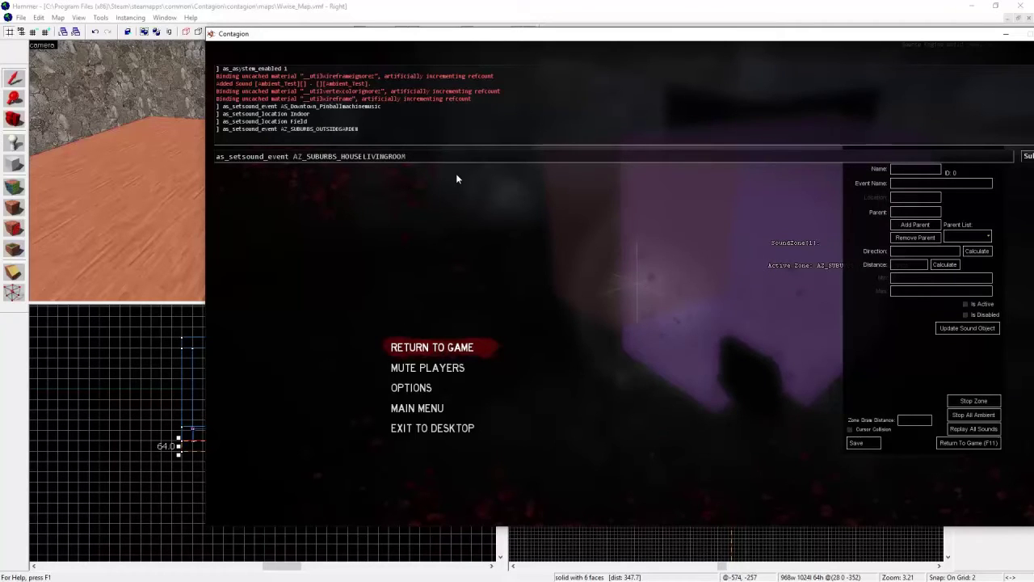
pyautogui.press('Return')
pyautogui.press('Escape')
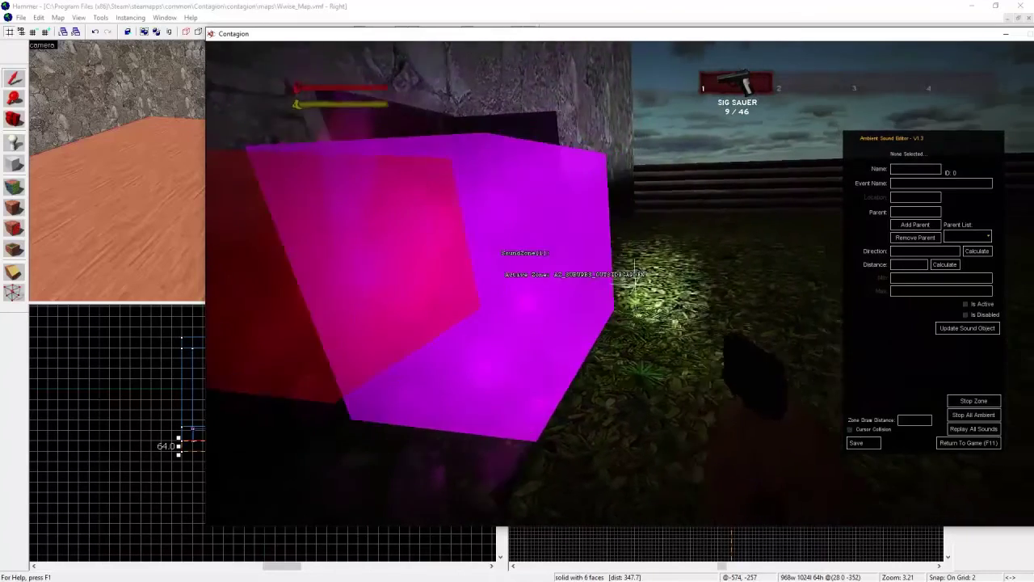
# Step: Walk in and out through the doorway to test the switch between the indoor and outdoor ambience
pyautogui.press('w')
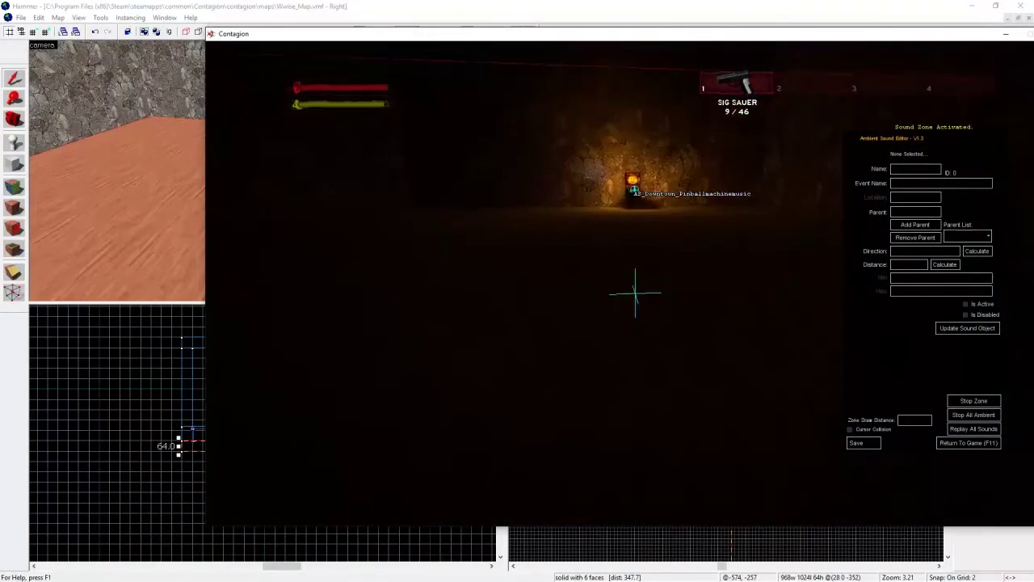
pyautogui.press('f')
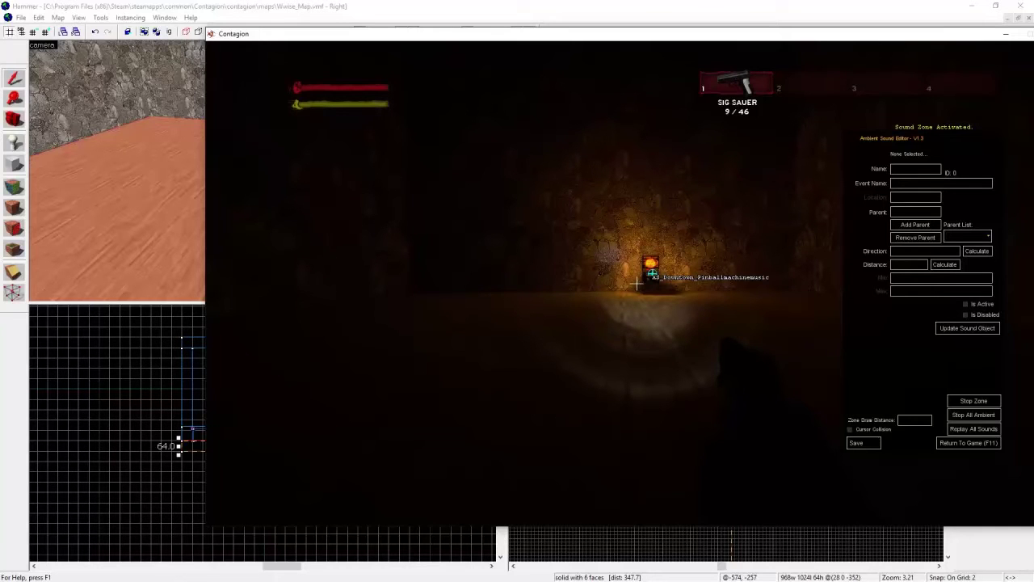
pyautogui.press('w')
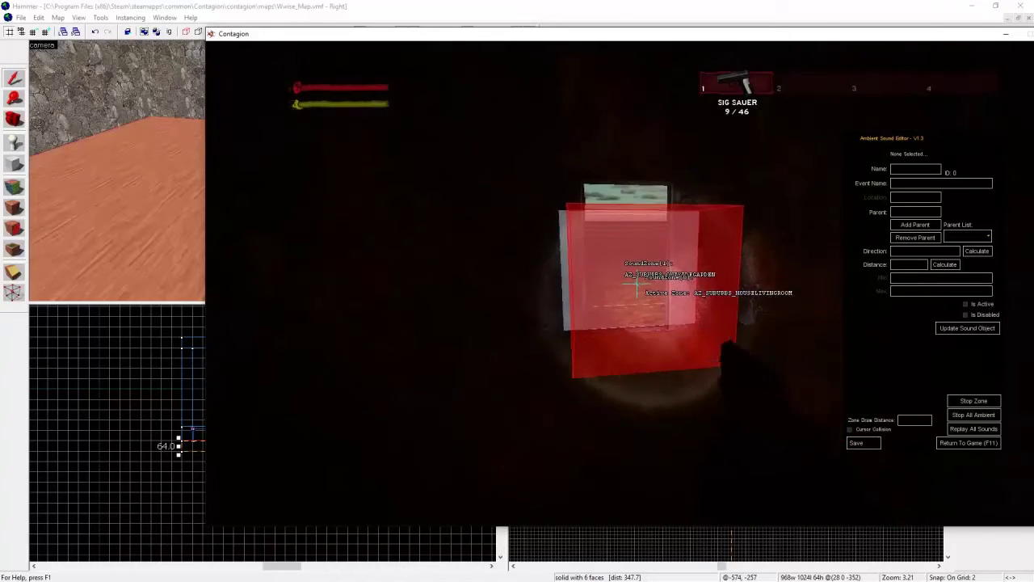
pyautogui.press('w')
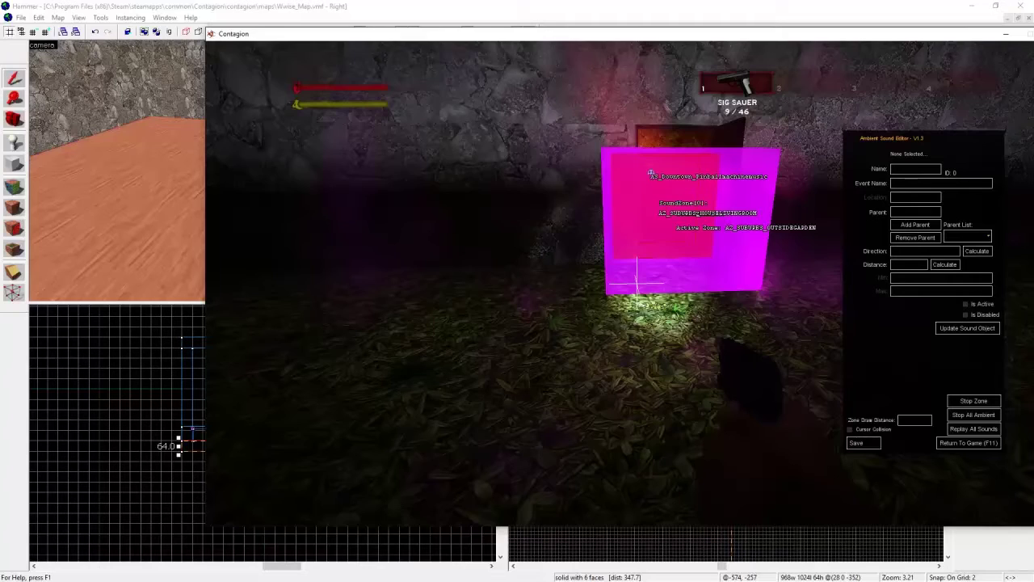
pyautogui.press('w')
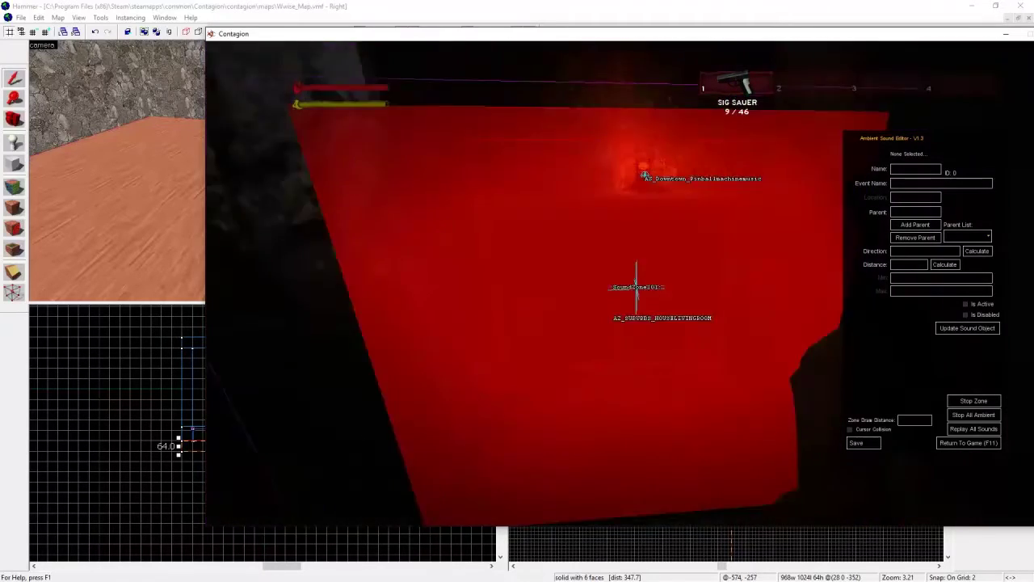
pyautogui.press('w')
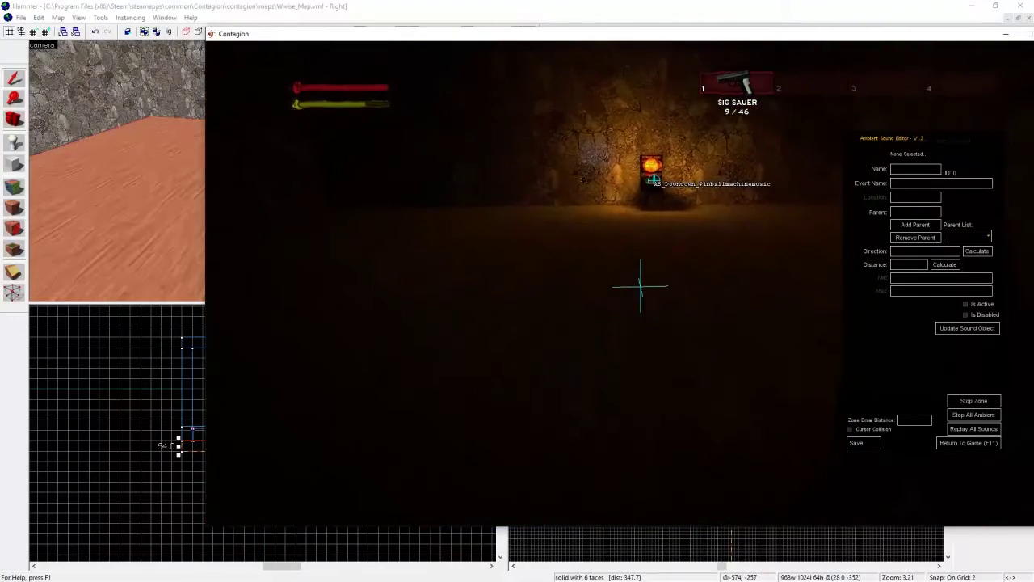
pyautogui.press('f')
pyautogui.press('w')
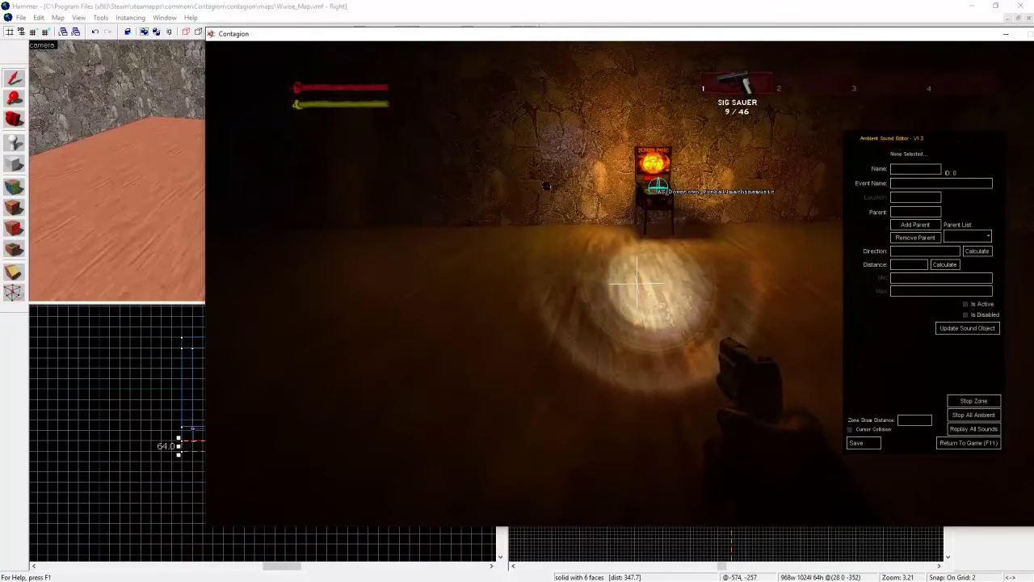
# Step: Save the map's ambient sounds and zones with the console command as_asystem_save
pyautogui.press('`')
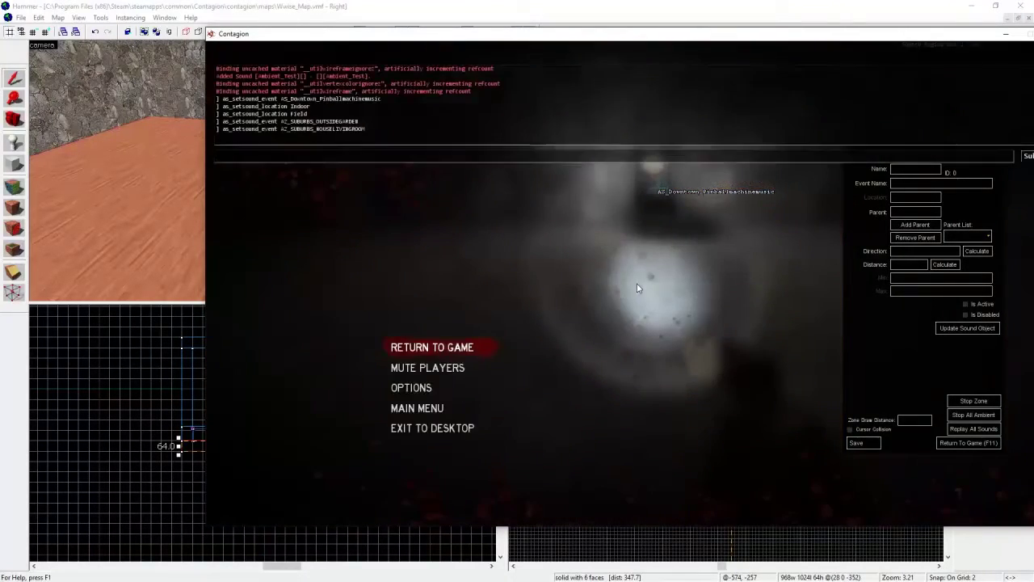
pyautogui.write('as_a')
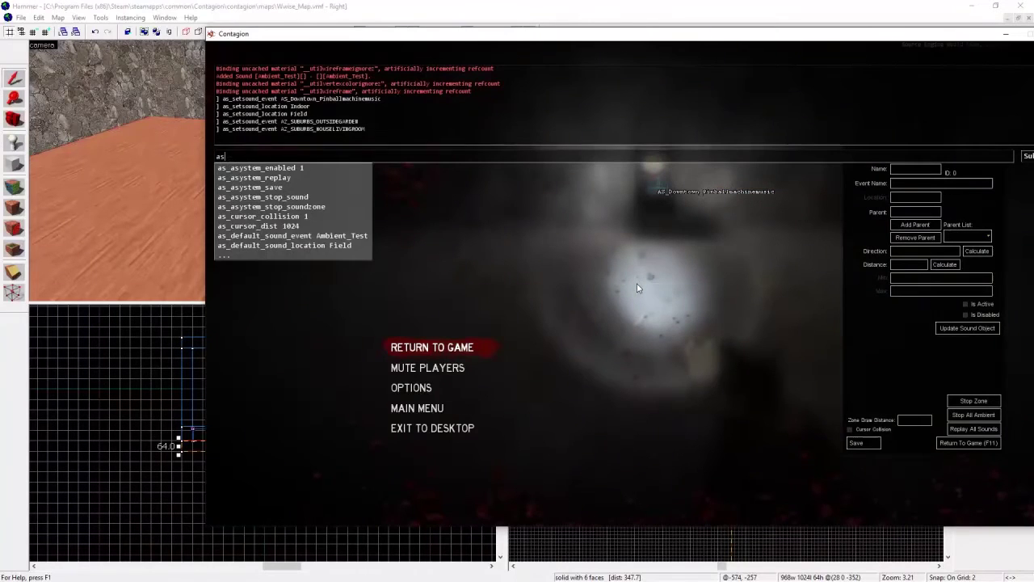
pyautogui.press('Down')
pyautogui.press('Down')
pyautogui.press('Down')
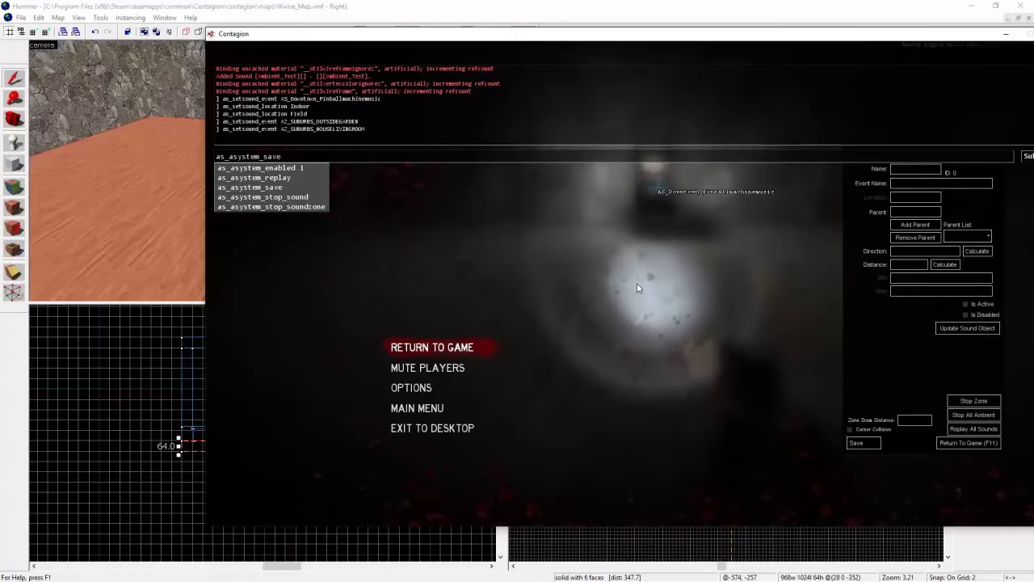
pyautogui.press('Return')
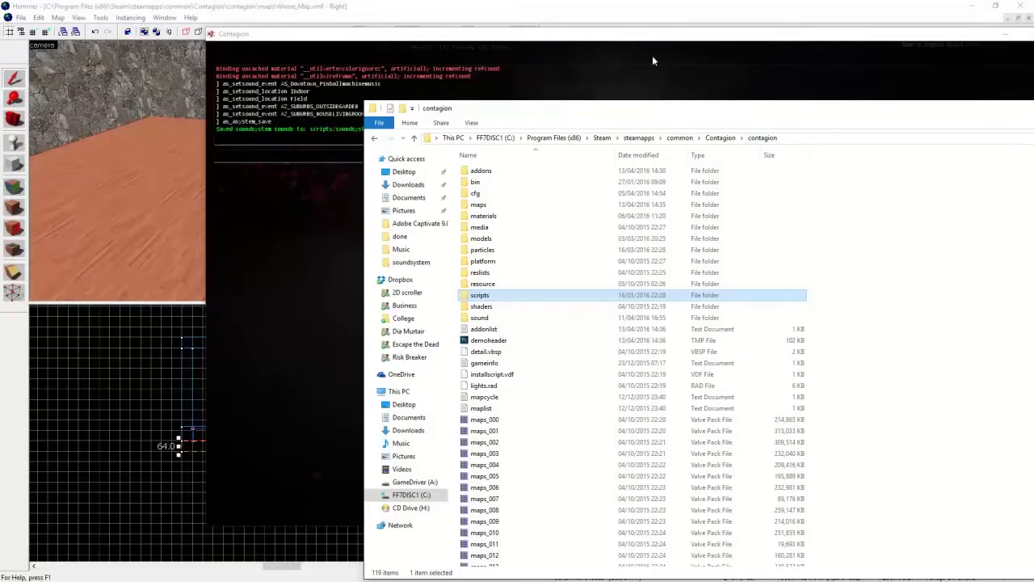
# Step: Copy sounds_wwise_map from contagion/scripts/soundsystem into the addon folder addons/wwise_map/scripts/soundsystem
pyautogui.doubleClick(484, 295)
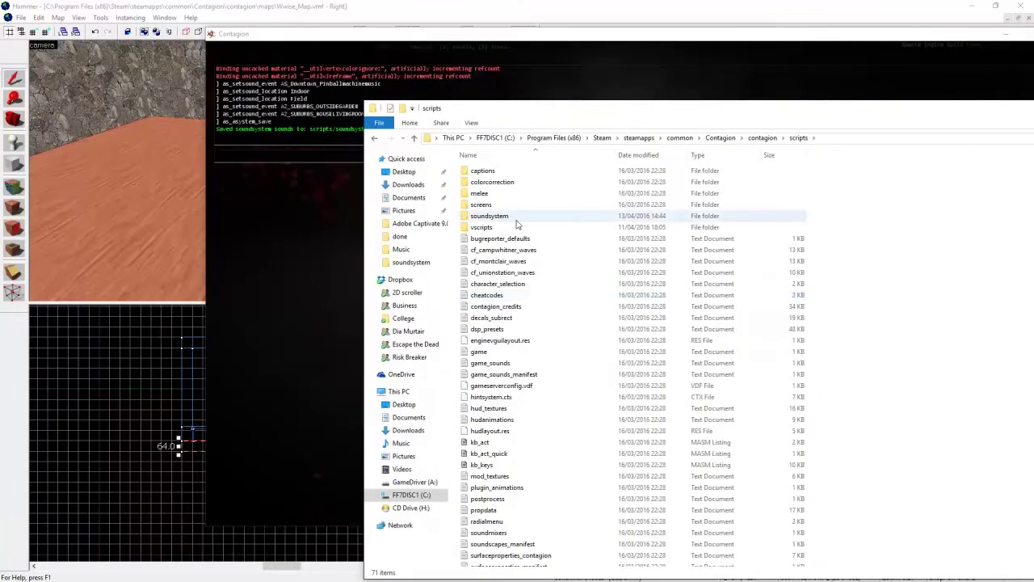
pyautogui.doubleClick(518, 219)
pyautogui.click(496, 512)
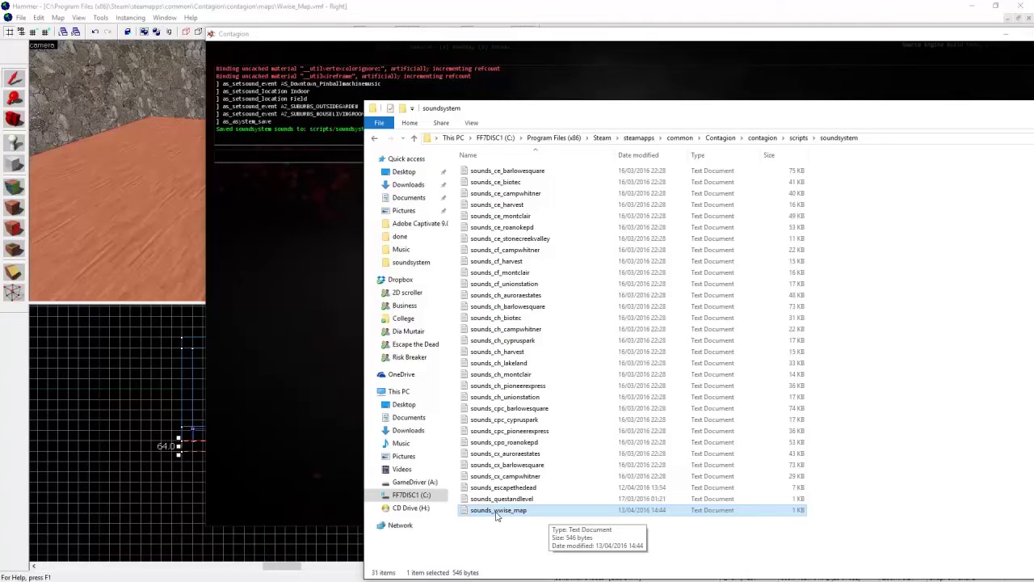
pyautogui.click(763, 138)
pyautogui.doubleClick(555, 173)
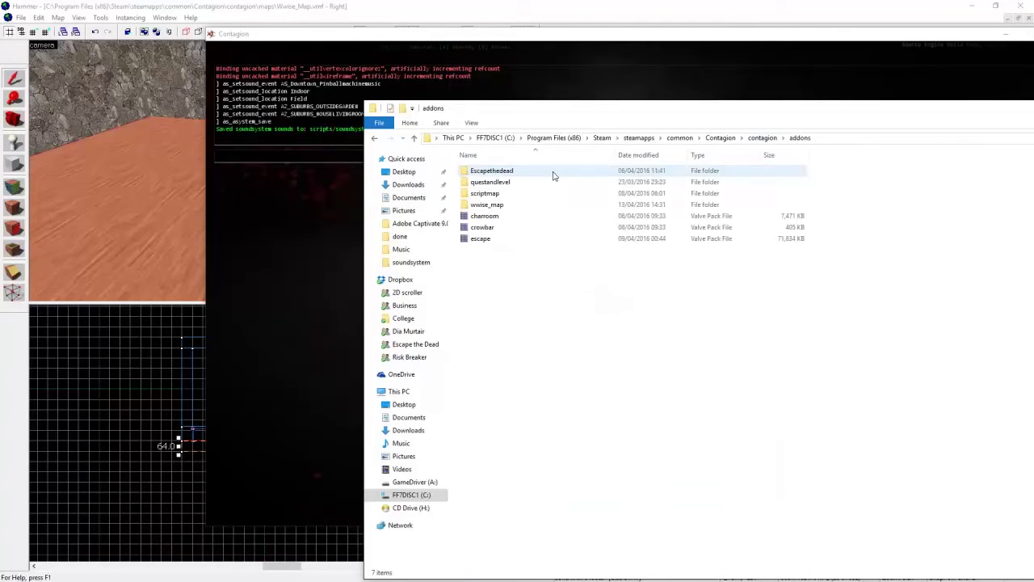
pyautogui.doubleClick(507, 205)
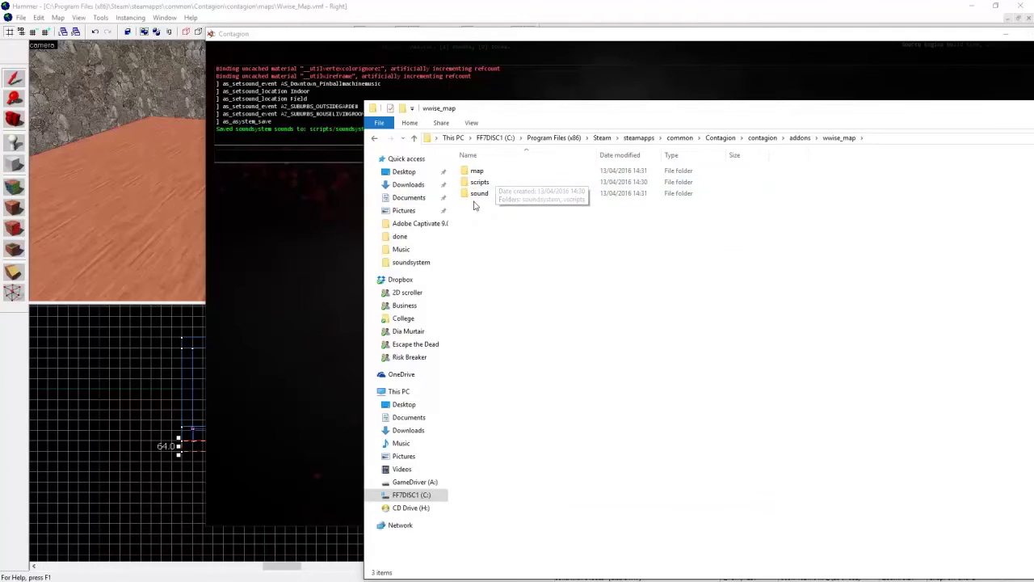
pyautogui.doubleClick(481, 182)
pyautogui.doubleClick(486, 174)
pyautogui.rightClick(482, 197)
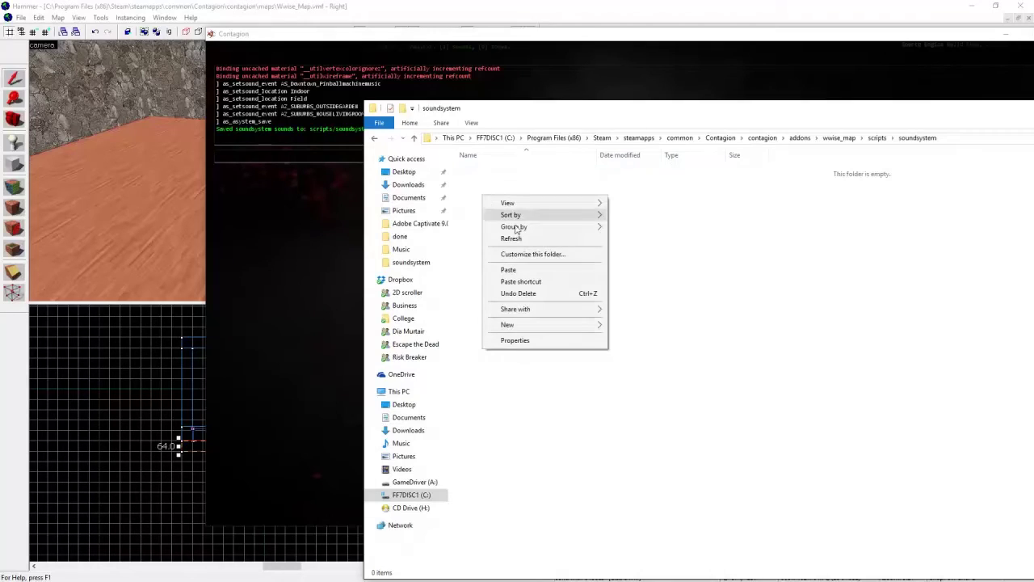
pyautogui.click(532, 269)
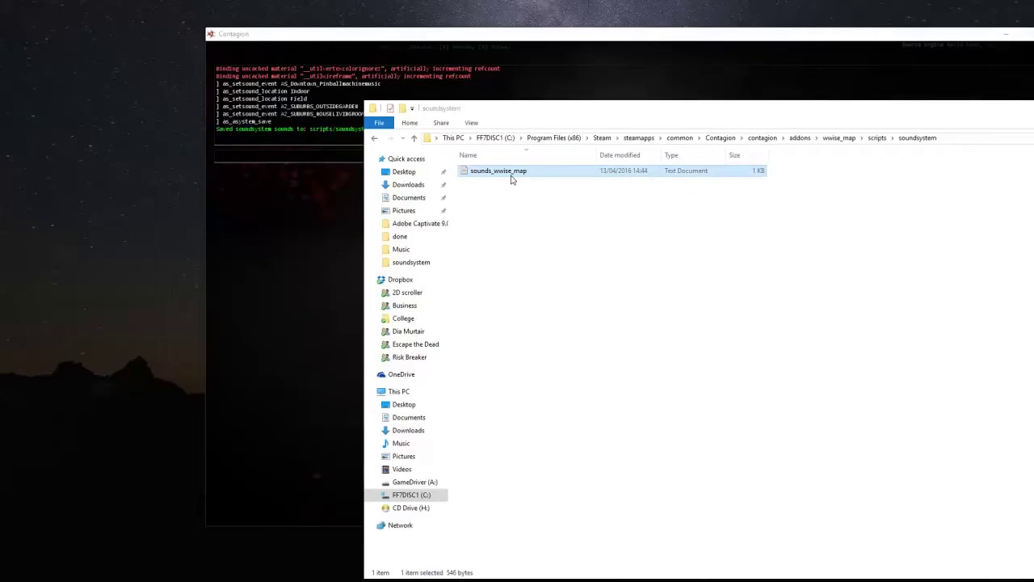
# Step: Check the contents of the copied sounds_wwise_map file, and paste the soundbanks text file beside it
pyautogui.doubleClick(512, 172)
pyautogui.click(1023, 8)
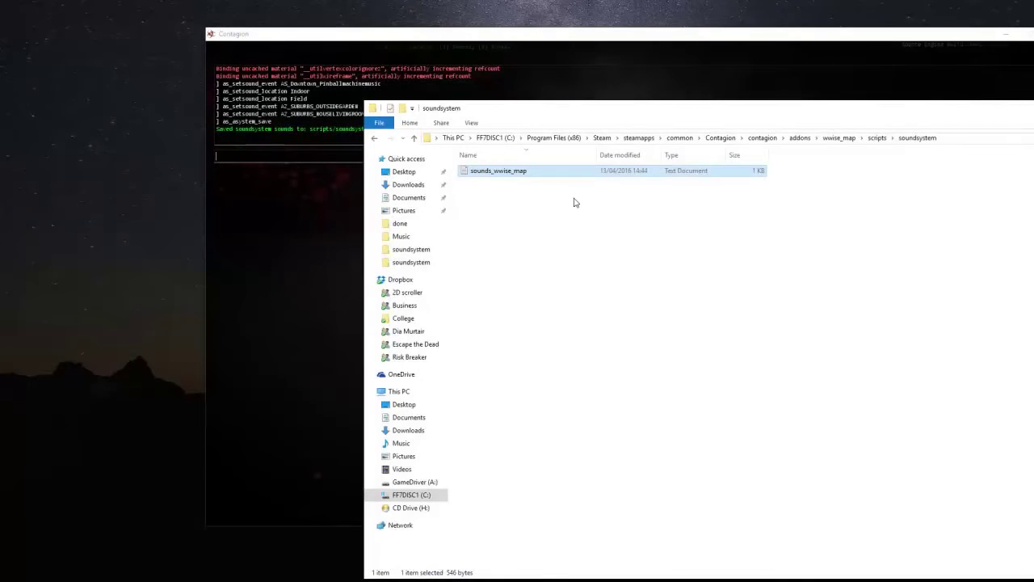
pyautogui.click(549, 322)
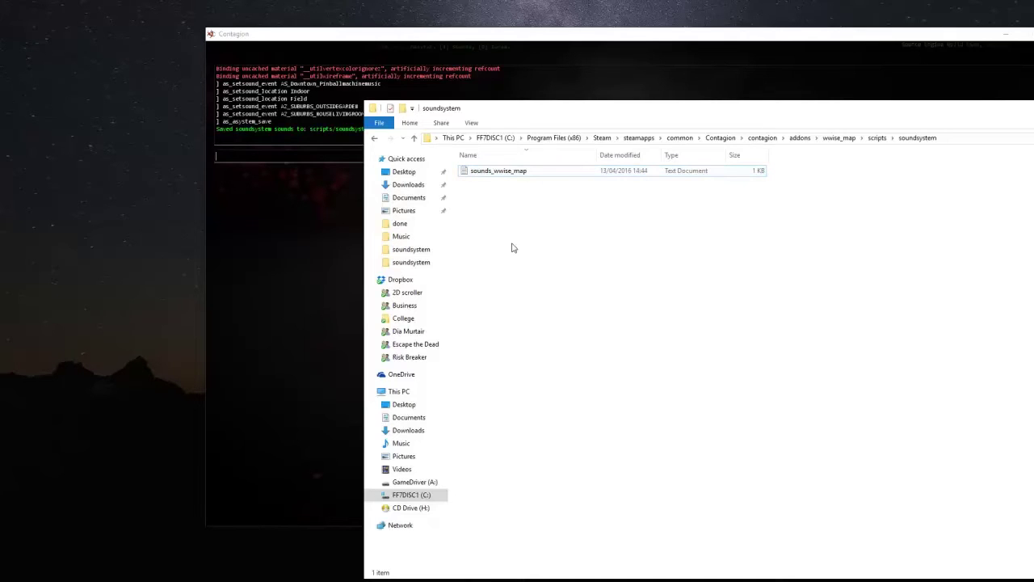
pyautogui.hotkey('ctrl', 'v')
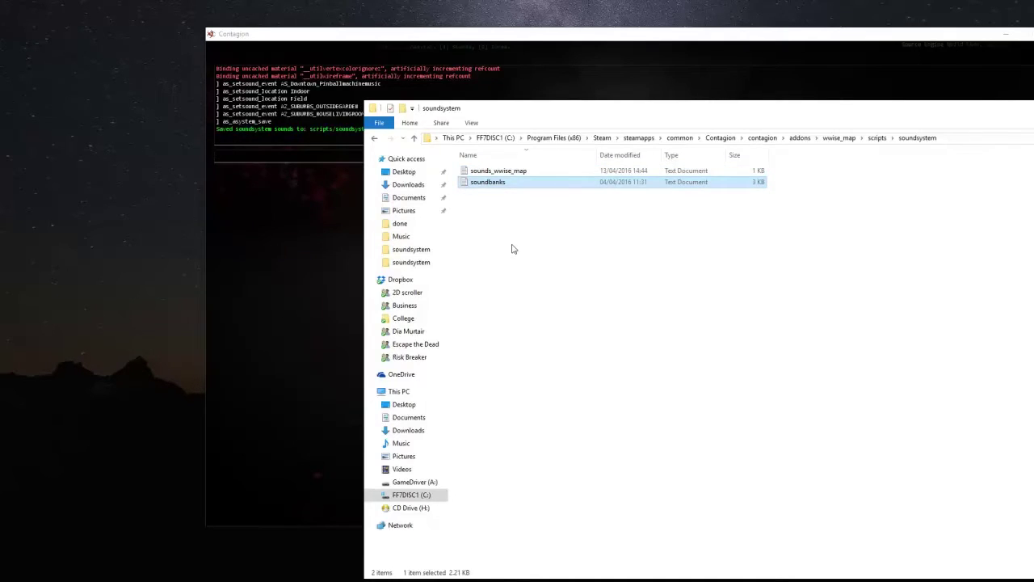
# Step: Open the addon's soundbanks text file and replace questandlevel.bnk in the Mod section with downtown.bnk
pyautogui.click(499, 202)
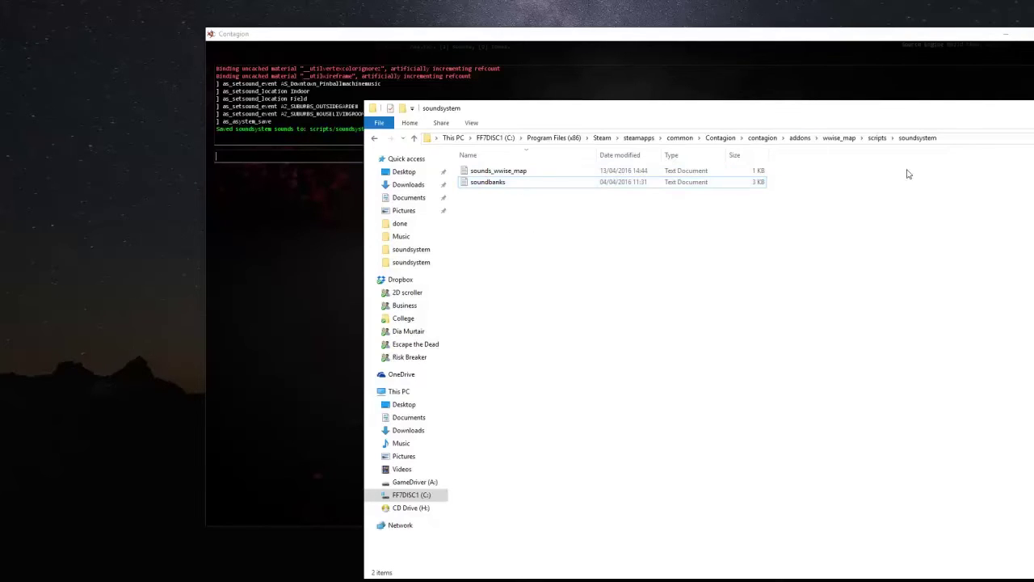
pyautogui.doubleClick(506, 182)
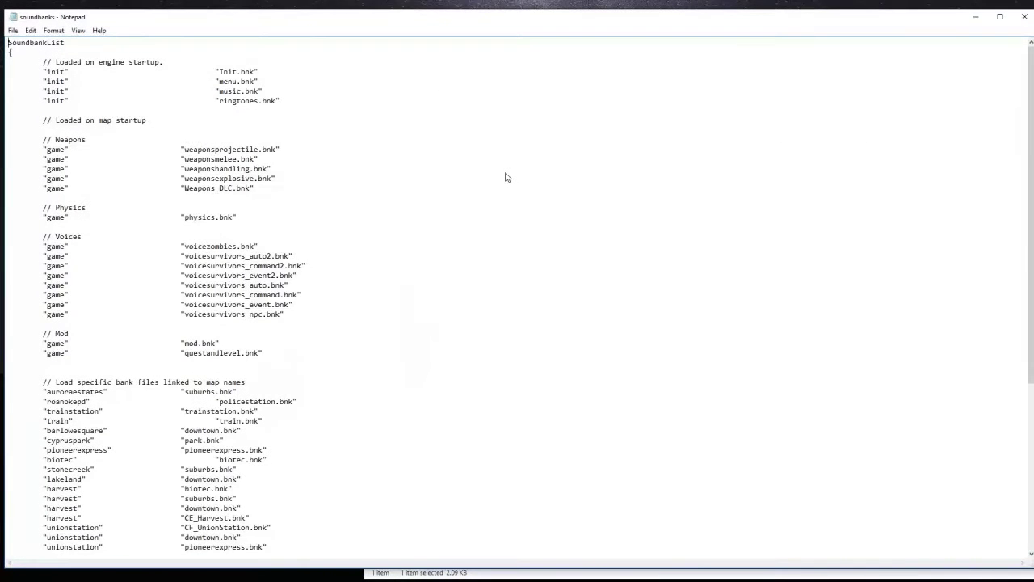
pyautogui.scroll(-2, 171, 253)
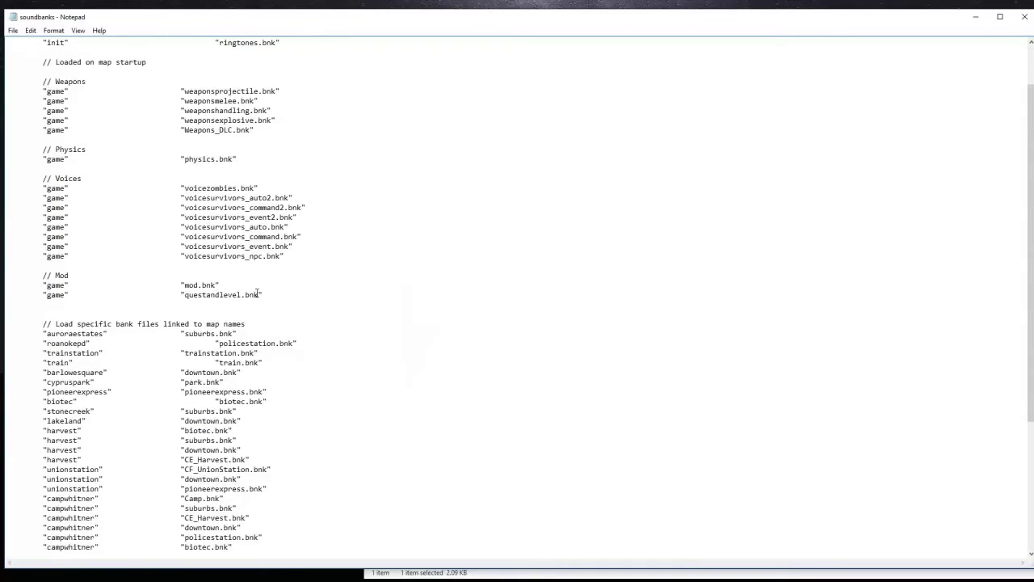
pyautogui.moveTo(257, 293); pyautogui.dragTo(190, 292)
pyautogui.press('BackSpace')
pyautogui.press('BackSpace')
pyautogui.moveTo(239, 449); pyautogui.dragTo(183, 444)
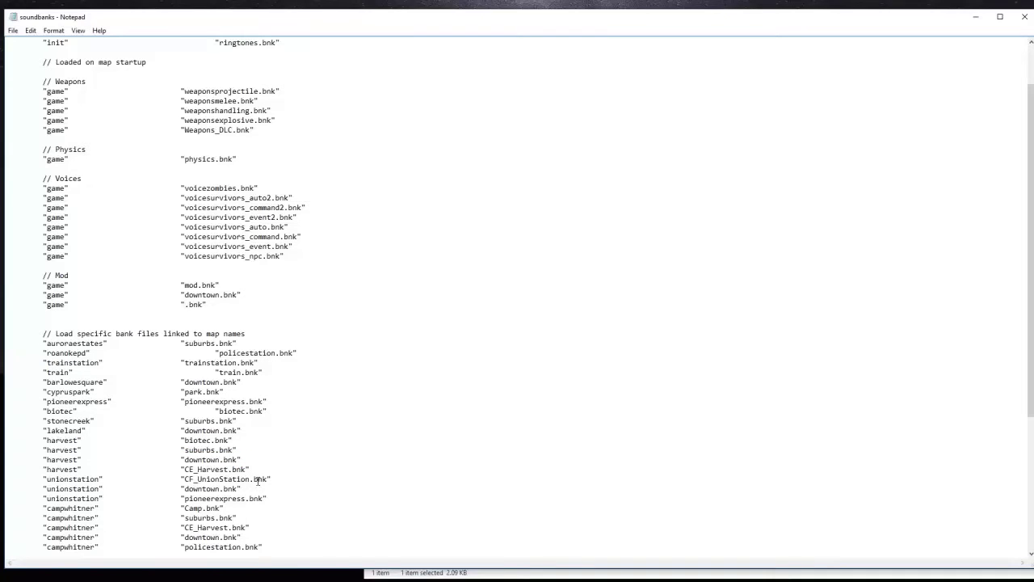
# Step: Complete the extra "game" entry in the Mod section as suburbs.bnk, save the soundbanks file and close it
pyautogui.write('suburbs')
pyautogui.hotkey('ctrl', 's')
pyautogui.click(13, 30)
pyautogui.click(8, 36)
pyautogui.click(8, 34)
pyautogui.click(20, 124)
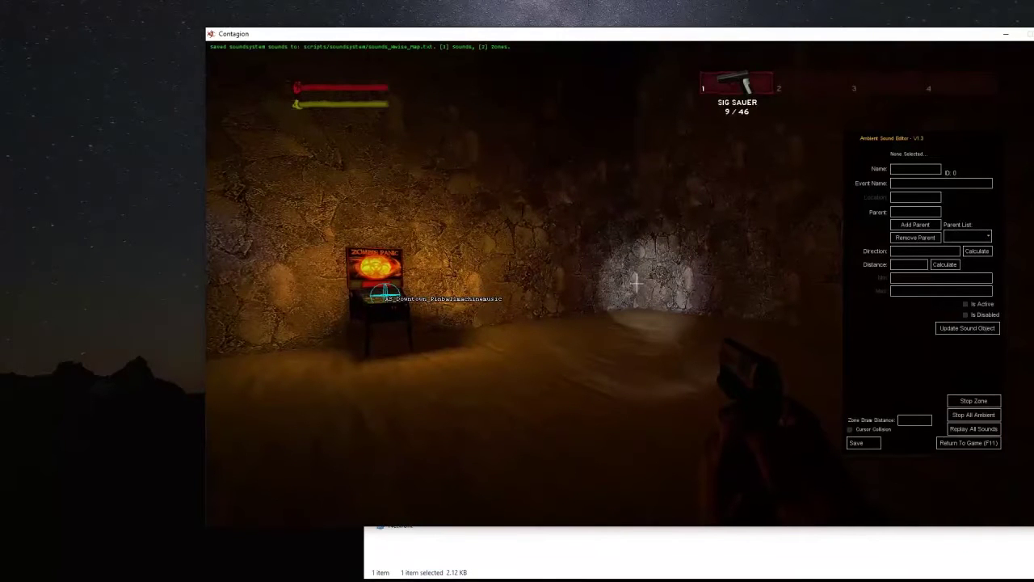
pyautogui.press('w')
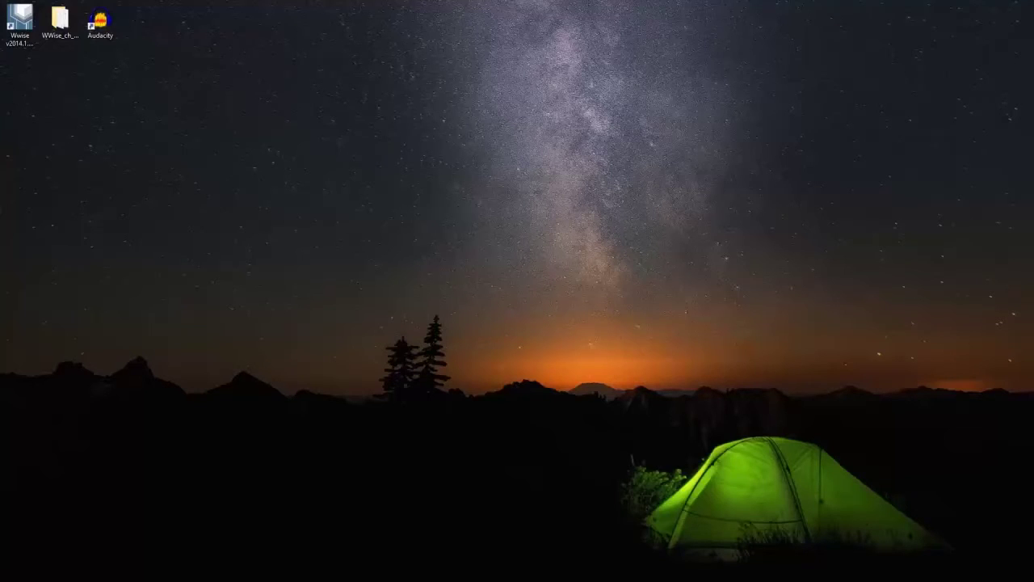
pyautogui.click(24, 33)
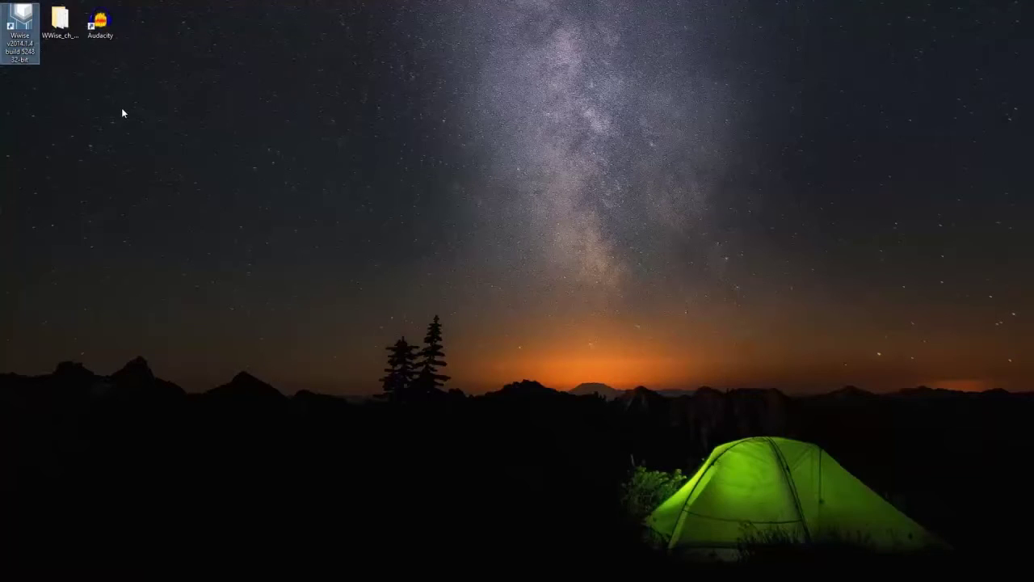
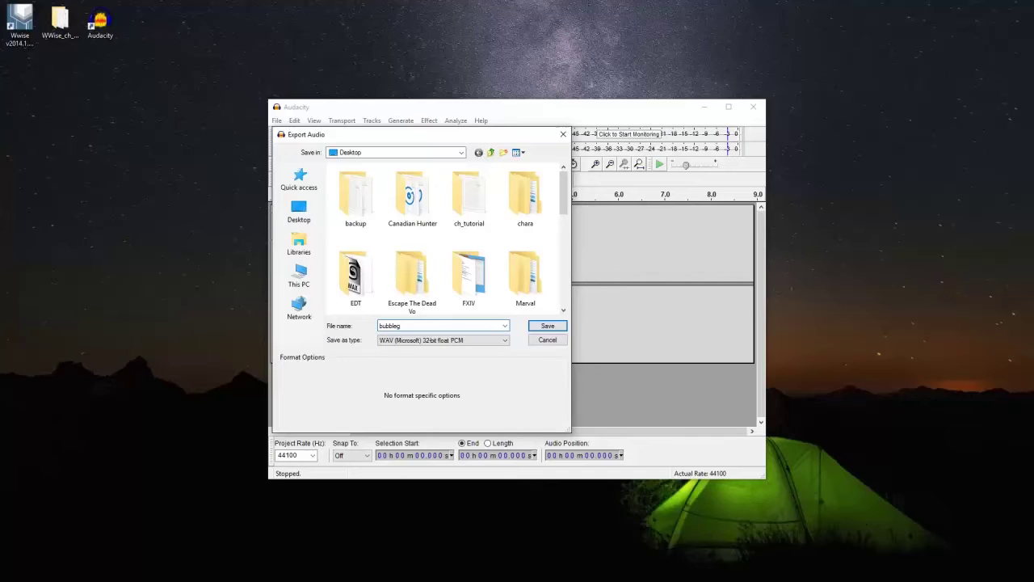
# Step: Export the recorded track to the desktop as a 32-bit float WAV named bubblegum, and close Audacity
pyautogui.write('um')
pyautogui.click(547, 325)
pyautogui.click(589, 406)
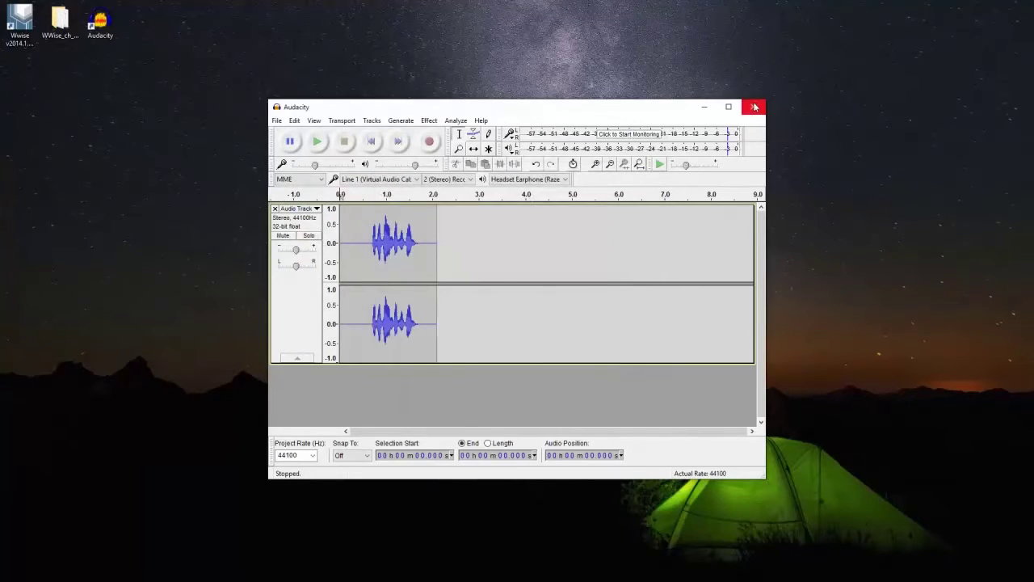
pyautogui.click(753, 106)
pyautogui.click(546, 295)
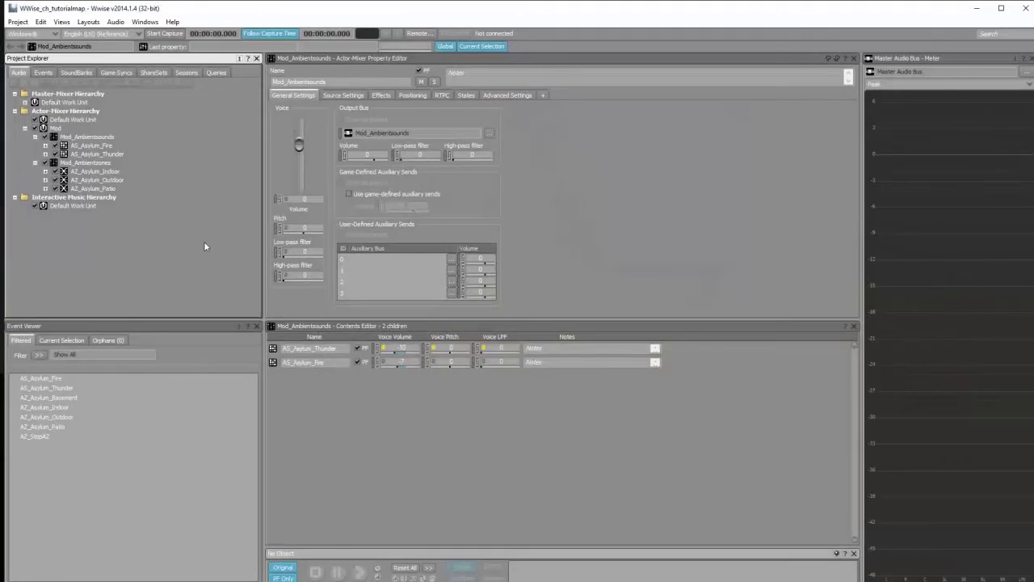
# Step: In Wwise, add a sequence container named bubblecontainer under Mod_Ambientsounds
pyautogui.click(76, 137)
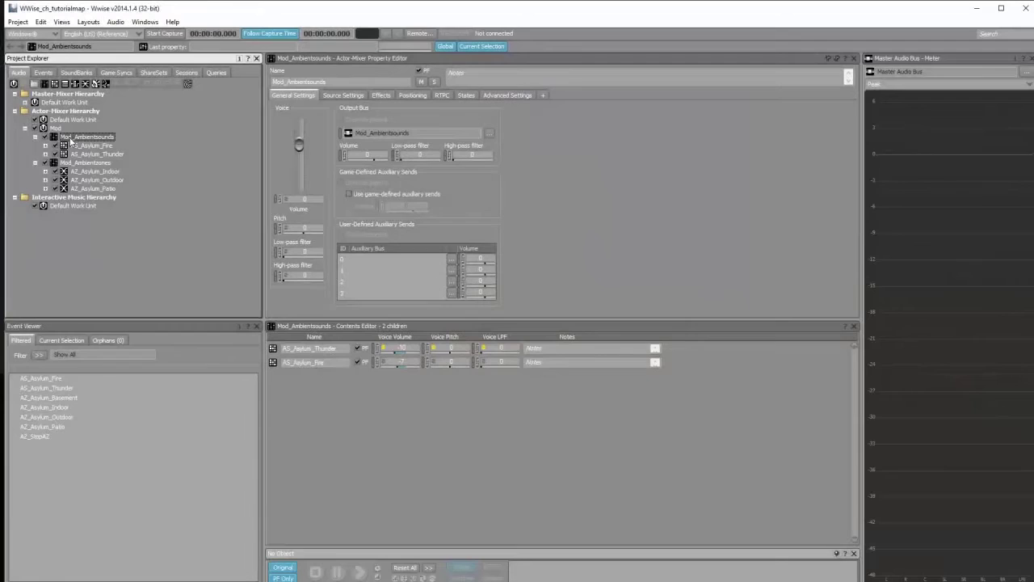
pyautogui.rightClick(69, 140)
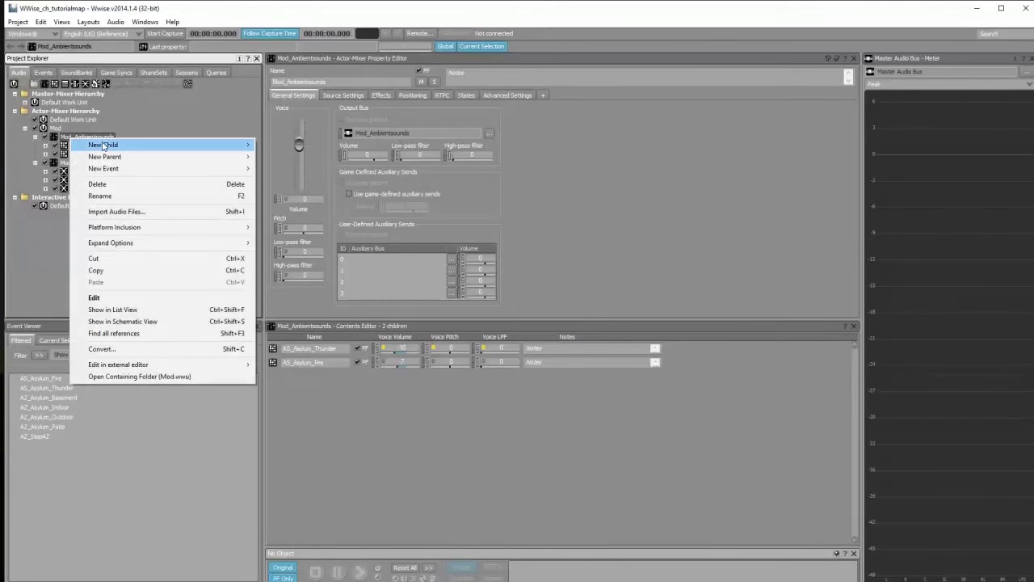
pyautogui.moveTo(102, 145)
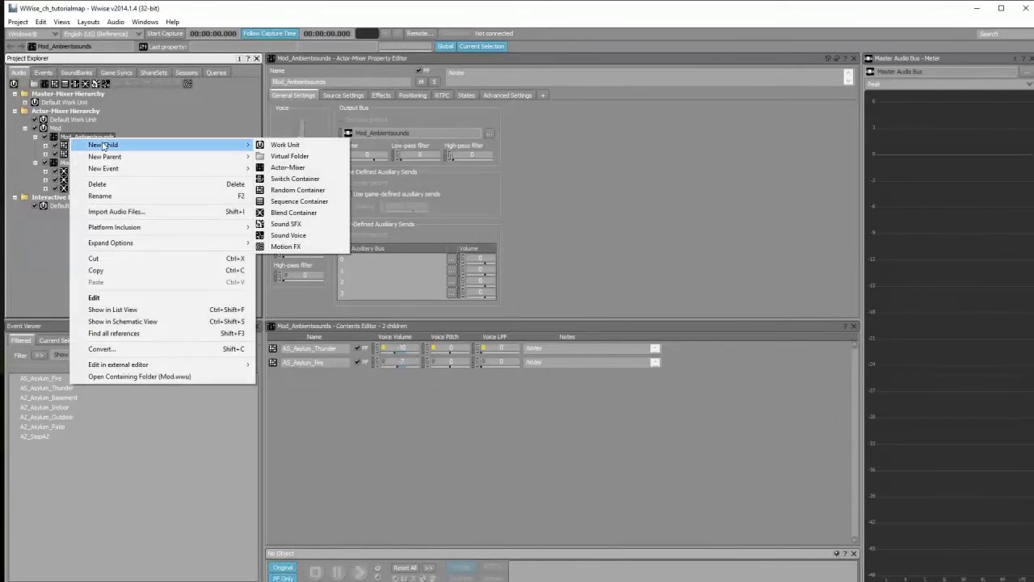
pyautogui.click(284, 204)
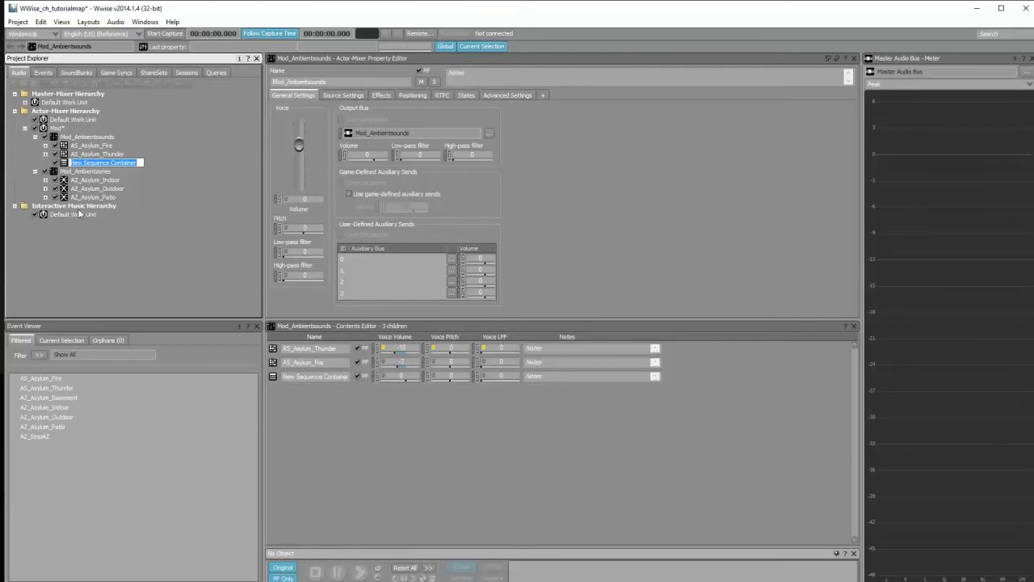
pyautogui.write('bubblecontainer')
pyautogui.press('Return')
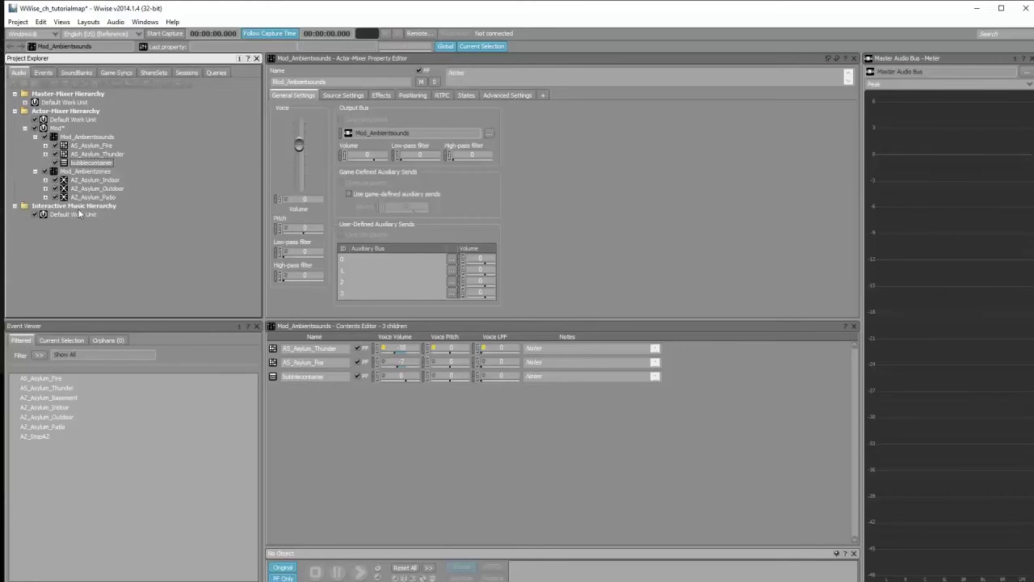
# Step: Import bubblegum.wav from the desktop into bubblecontainer, replacing the existing file in the Originals folder
pyautogui.rightClick(90, 163)
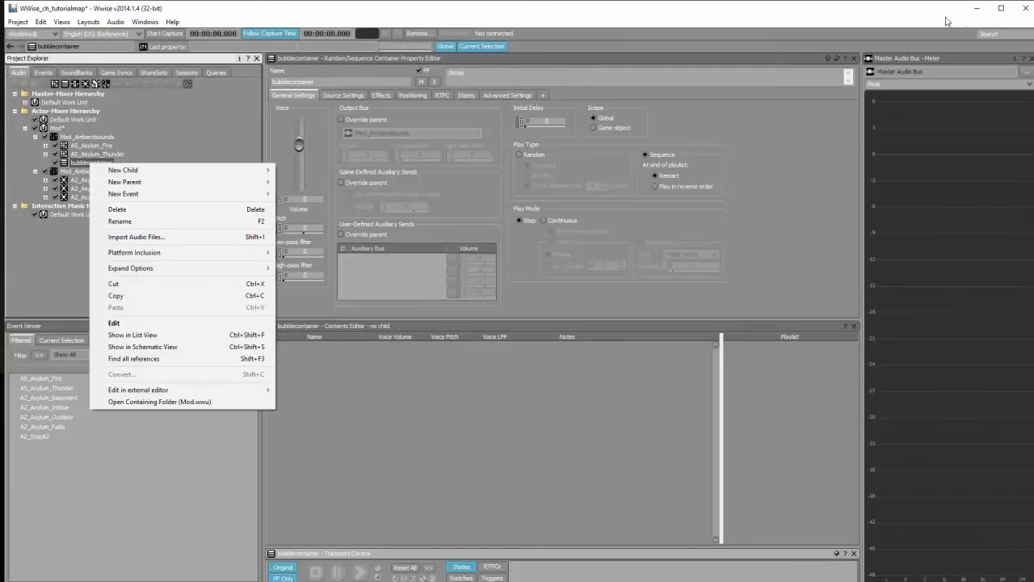
pyautogui.click(976, 8)
pyautogui.moveTo(140, 17); pyautogui.dragTo(83, 165)
pyautogui.click(763, 483)
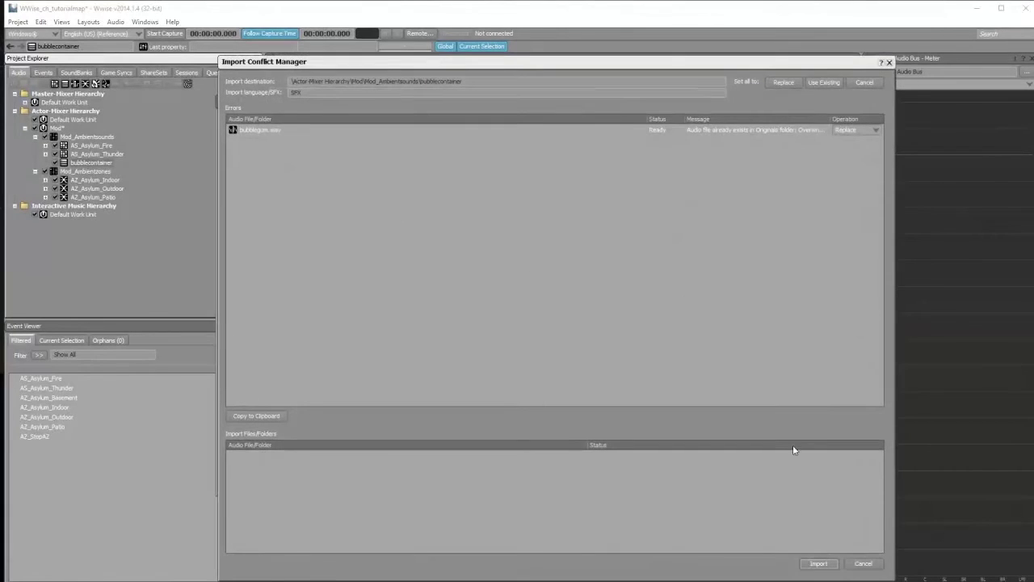
pyautogui.click(812, 565)
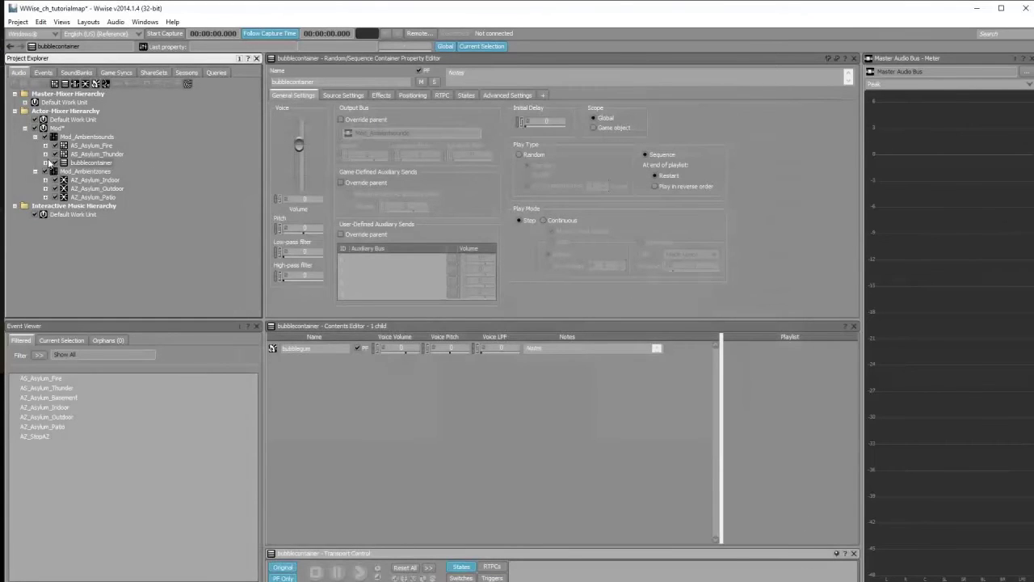
# Step: Select the bubblegum sound inside bubblecontainer and play it back
pyautogui.click(46, 162)
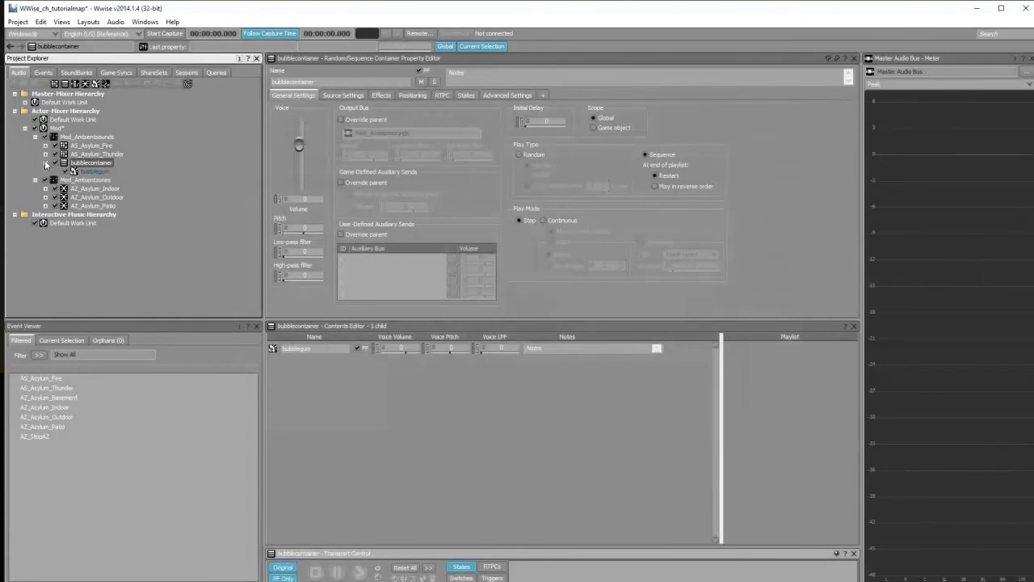
pyautogui.click(92, 173)
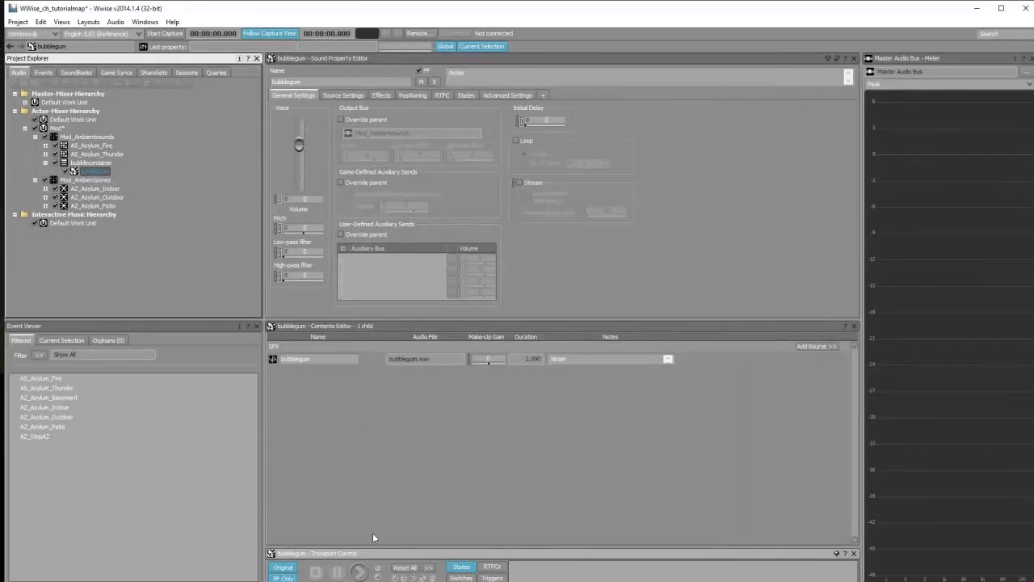
pyautogui.click(363, 574)
# Step: Try overriding the parent's effects on the bubblegum sound and browse the available effect plug-ins
pyautogui.click(379, 96)
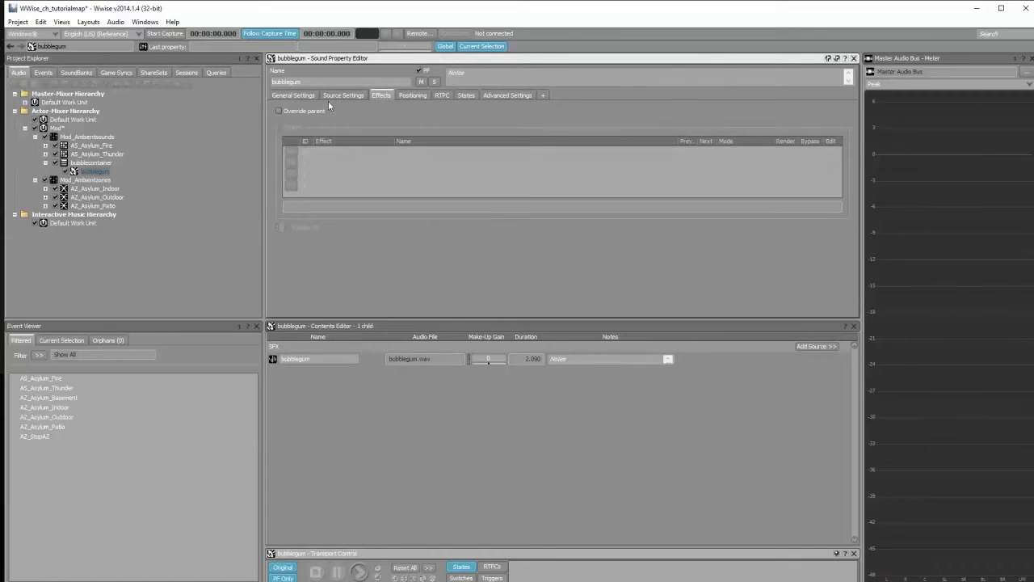
pyautogui.click(290, 112)
pyautogui.click(292, 152)
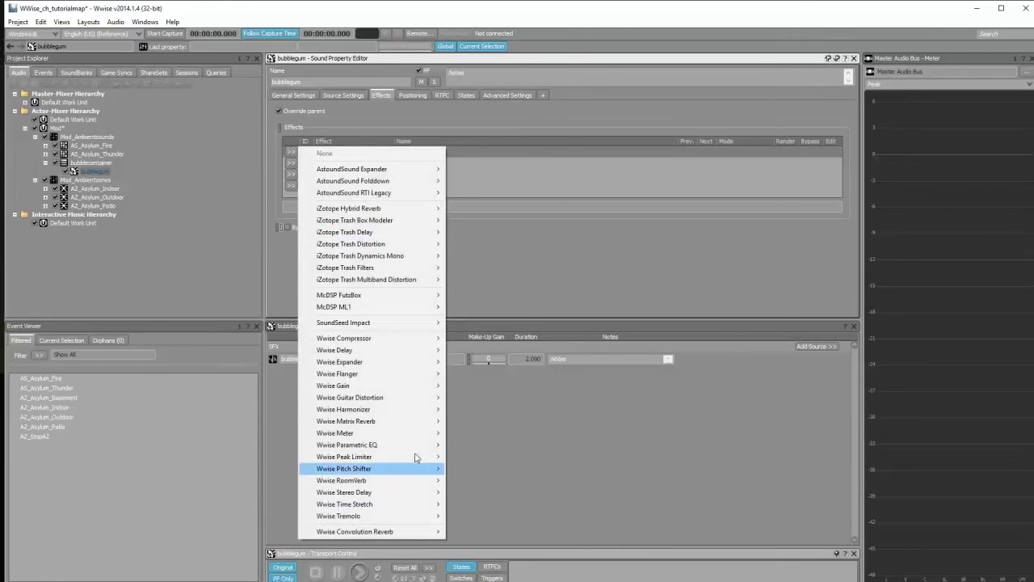
pyautogui.click(535, 232)
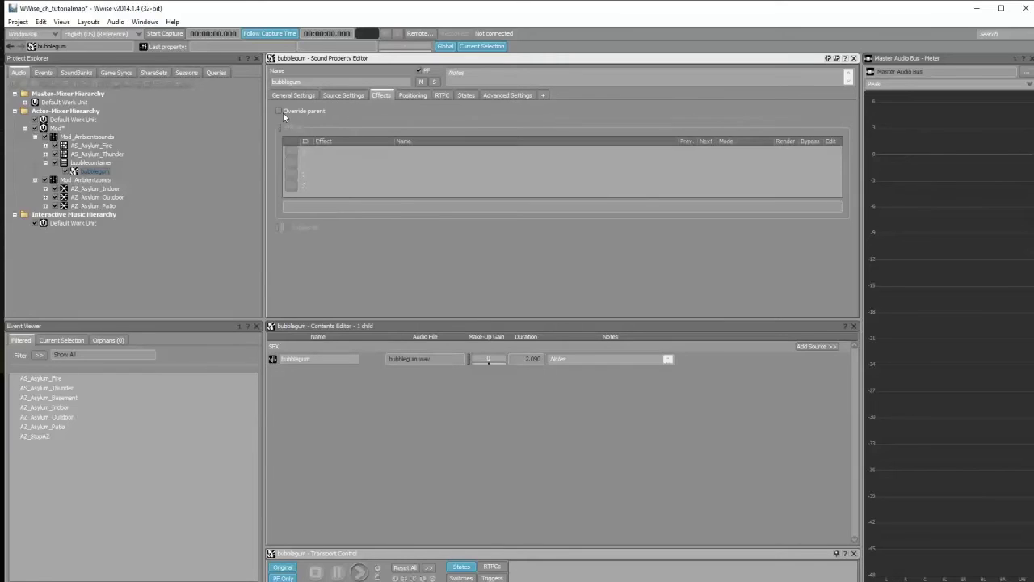
# Step: Try infinite looping on the bubblegum sound and listen to the looped playback
pyautogui.click(293, 96)
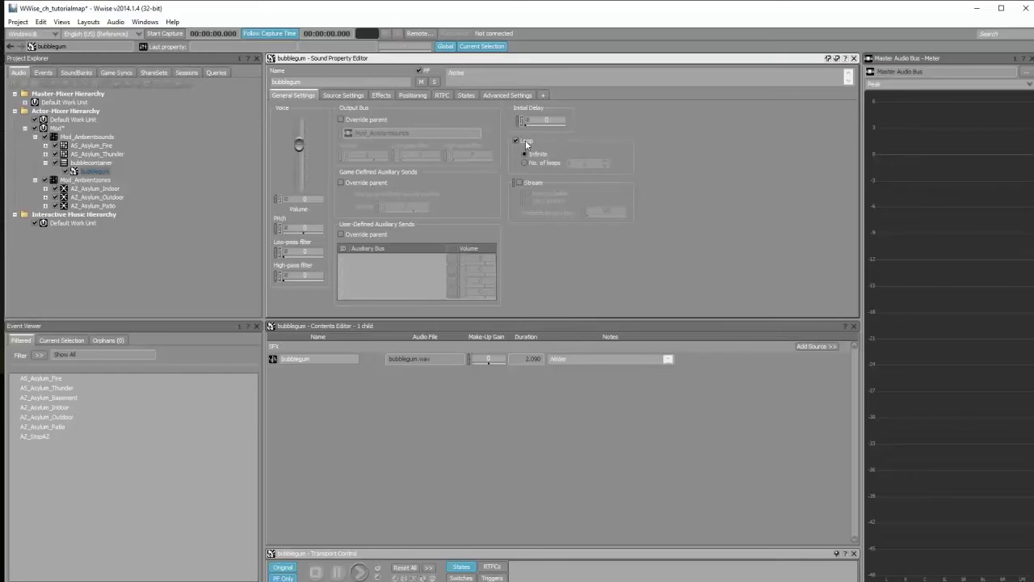
pyautogui.click(529, 163)
pyautogui.click(534, 157)
pyautogui.click(358, 572)
pyautogui.click(326, 574)
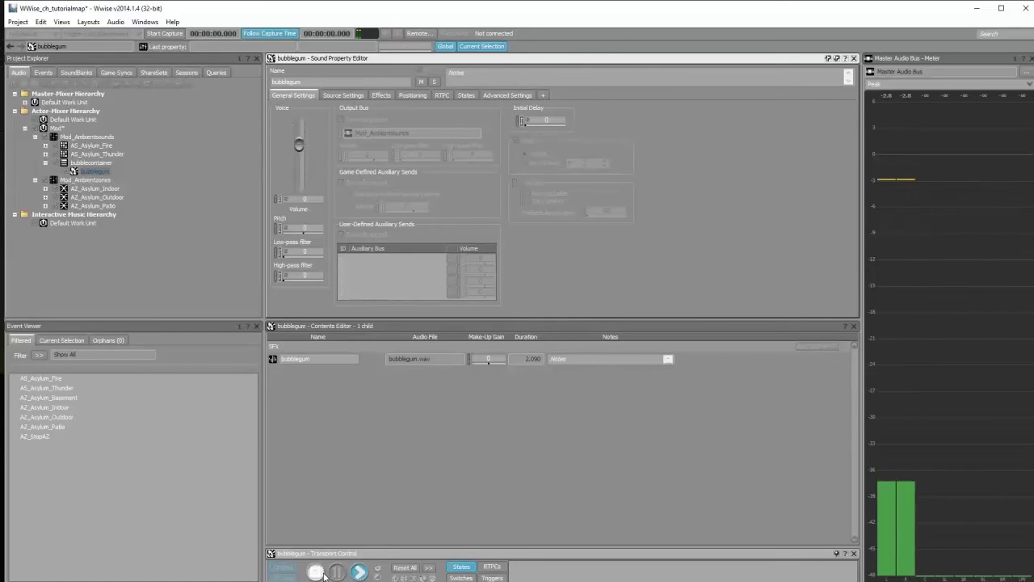
pyautogui.click(521, 141)
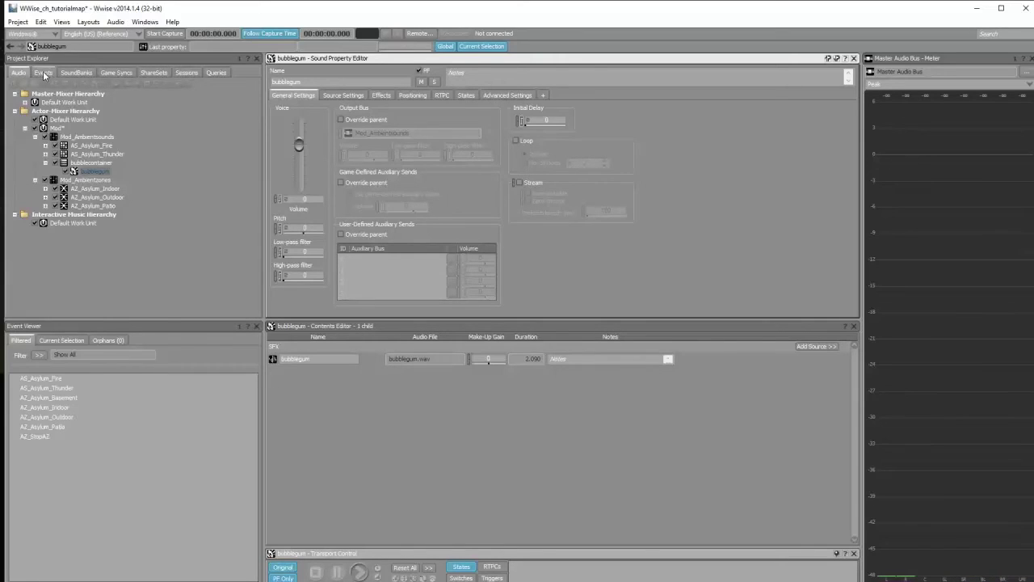
# Step: Create a Play event named BUBBLEGUM in the Default Work Unit of the Events hierarchy
pyautogui.click(44, 74)
pyautogui.rightClick(62, 106)
pyautogui.moveTo(81, 112)
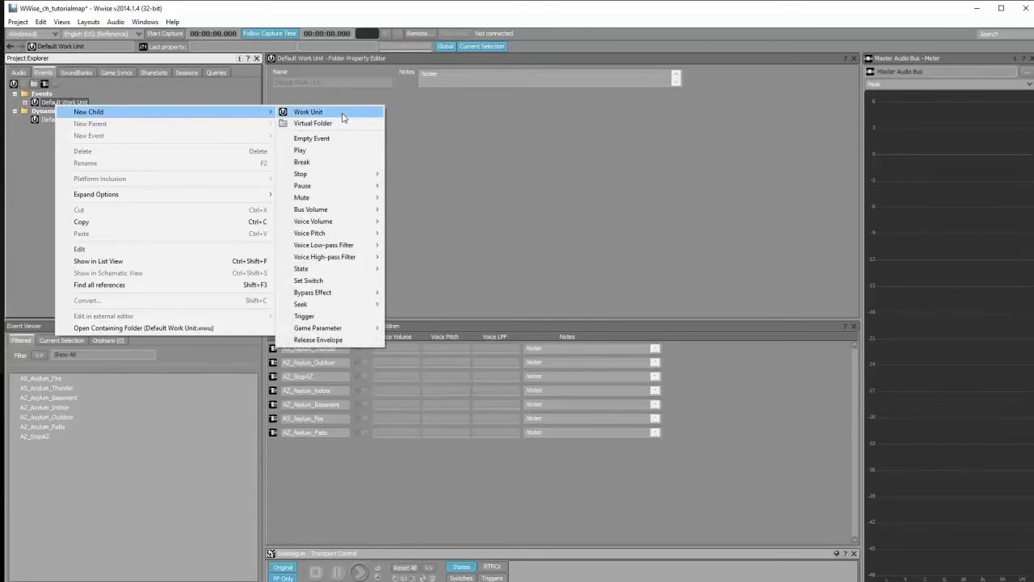
pyautogui.click(299, 151)
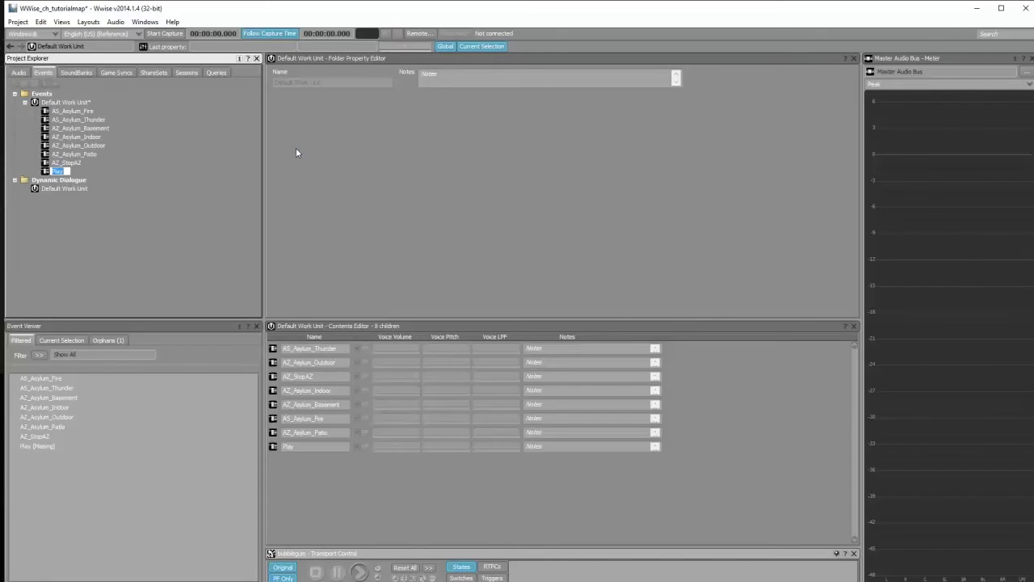
pyautogui.write('BUUB')
pyautogui.press('BackSpace')
pyautogui.press('BackSpace')
pyautogui.write('BL')
pyautogui.write('LE')
pyautogui.write('GUN')
pyautogui.press('Return')
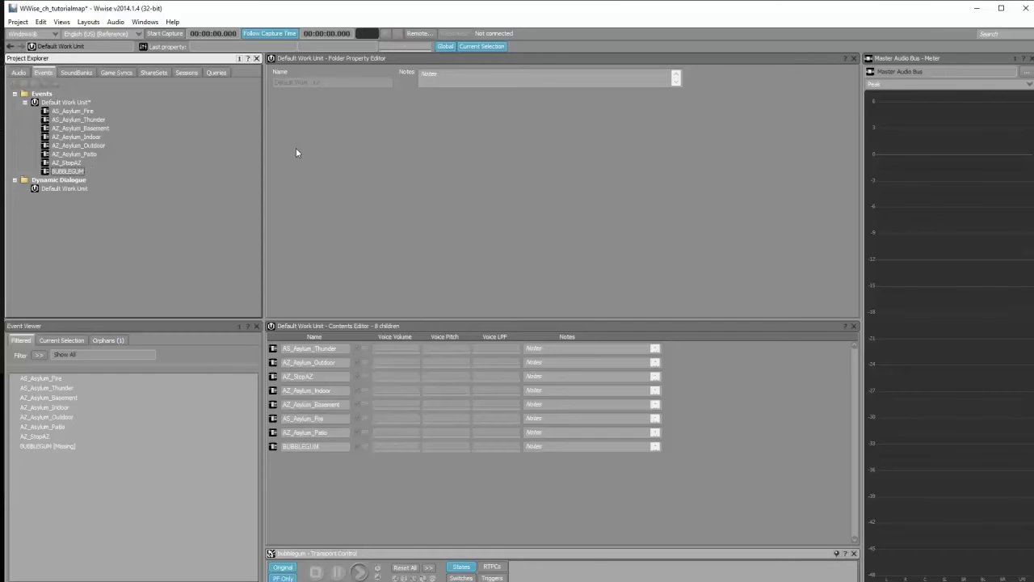
# Step: Assign the bubblegum sound from bubblecontainer as the object of the BUBBLEGUM event's Play action, and play the event
pyautogui.click(72, 173)
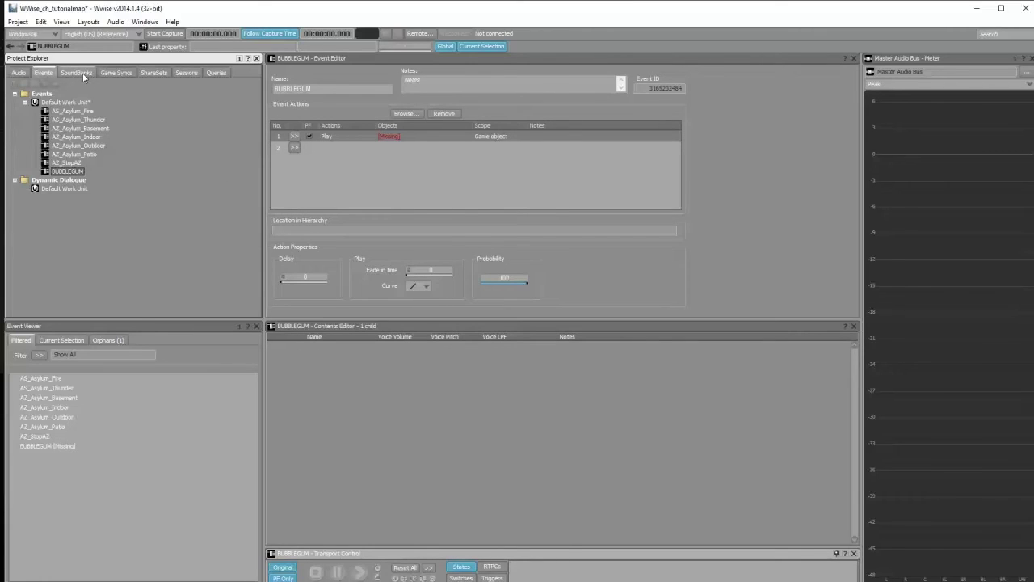
pyautogui.click(406, 113)
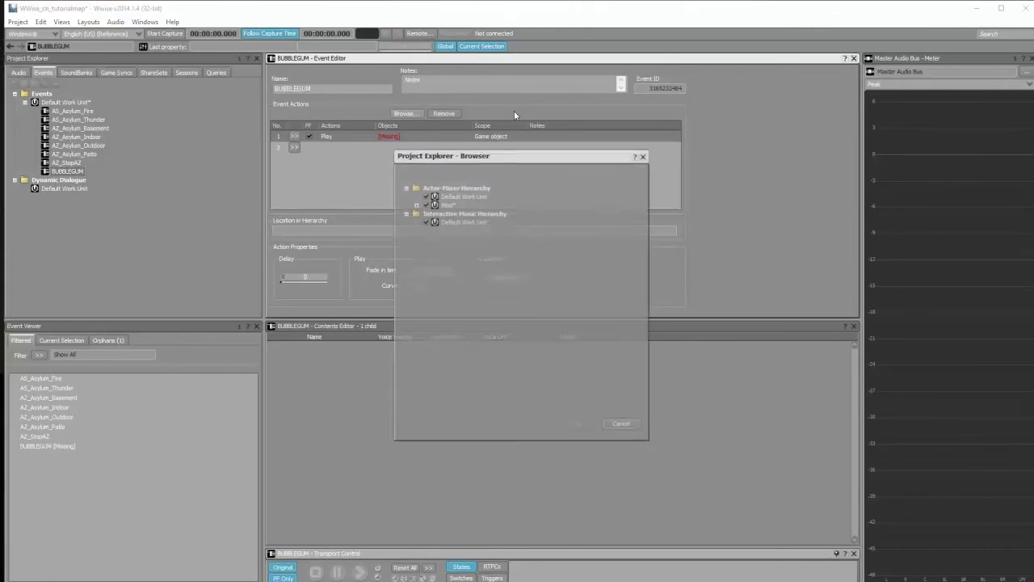
pyautogui.click(415, 204)
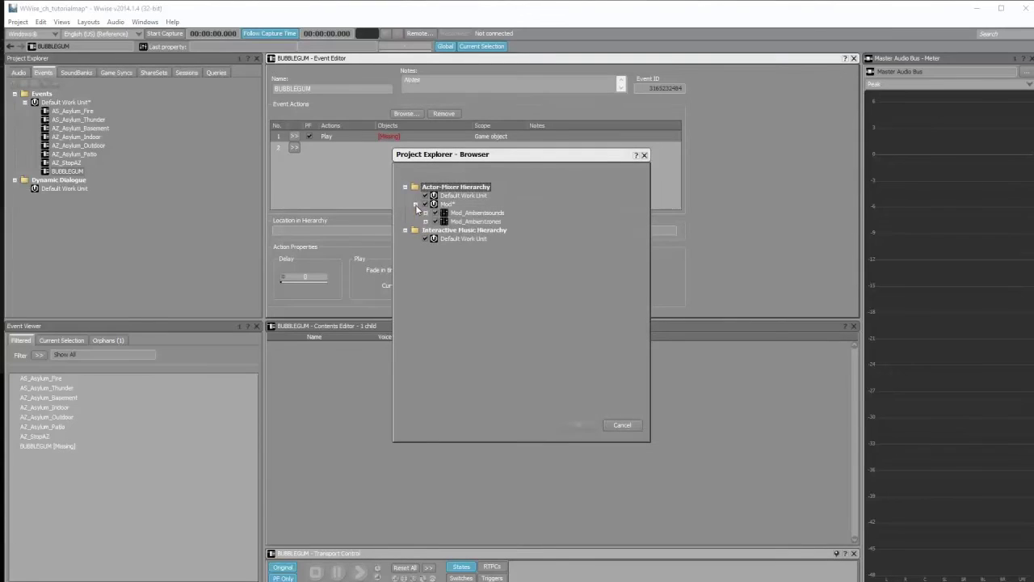
pyautogui.click(426, 212)
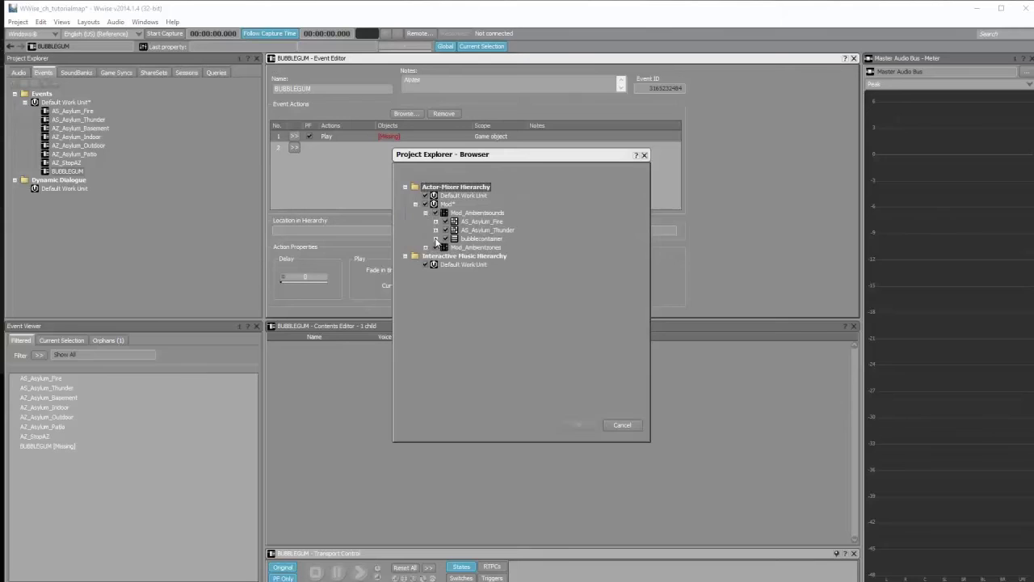
pyautogui.click(435, 239)
pyautogui.click(488, 247)
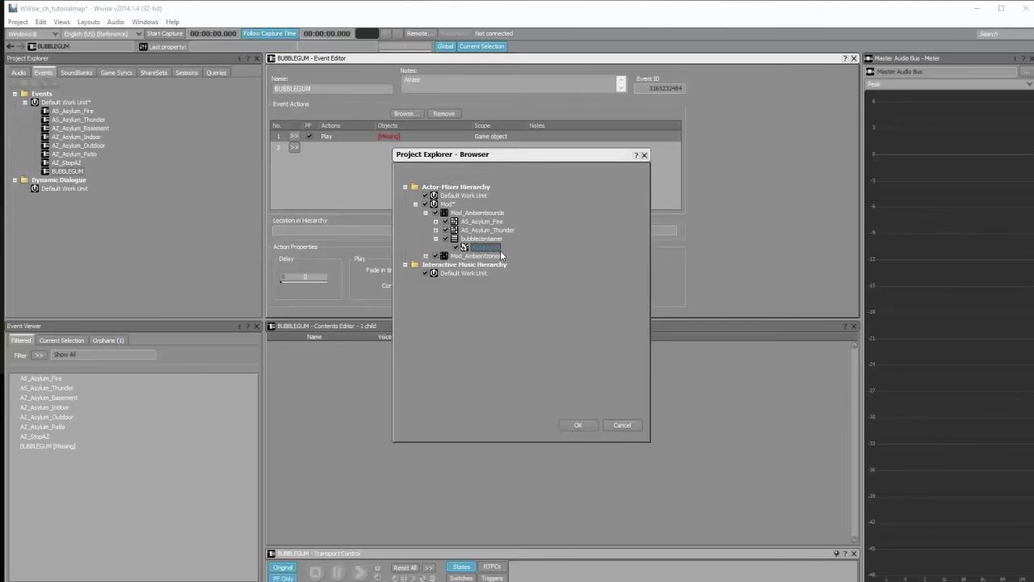
pyautogui.click(578, 426)
pyautogui.click(361, 572)
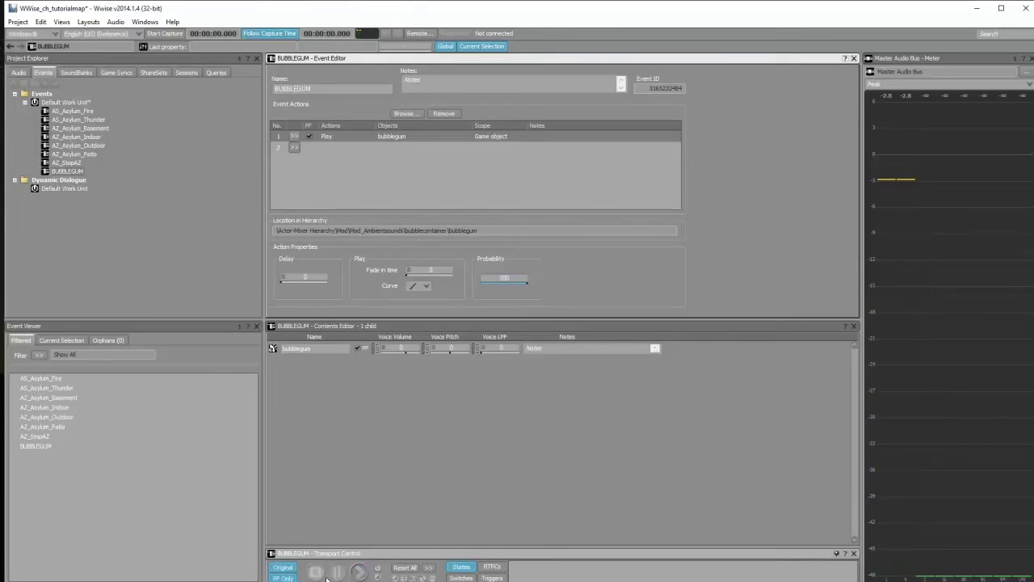
# Step: Delete the asylum soundbank from the Default Work Unit of the SoundBanks hierarchy
pyautogui.click(86, 76)
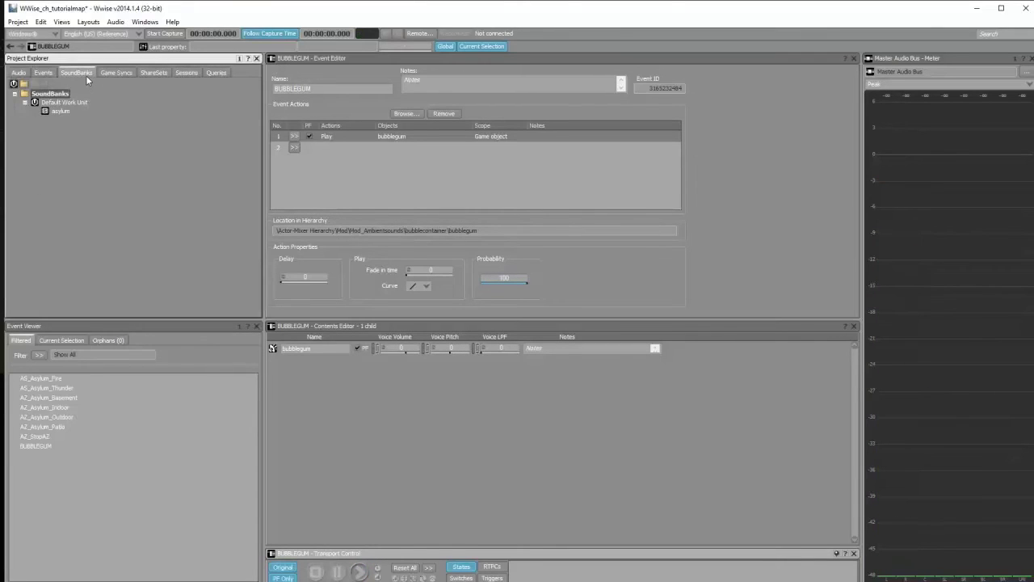
pyautogui.click(51, 111)
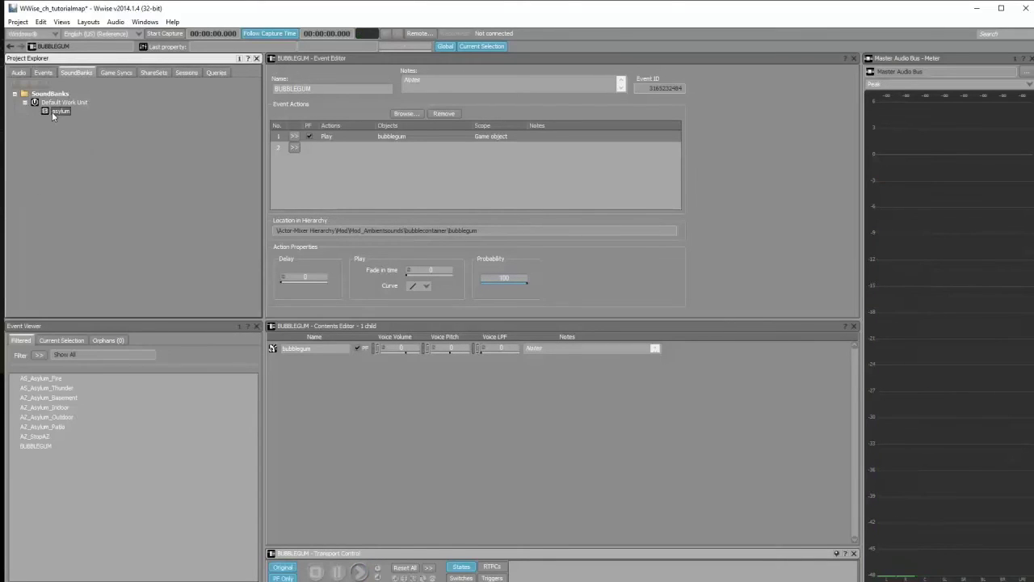
pyautogui.press('Delete')
# Step: Create a new soundbank named wwisemap in the Default Work Unit
pyautogui.rightClick(52, 104)
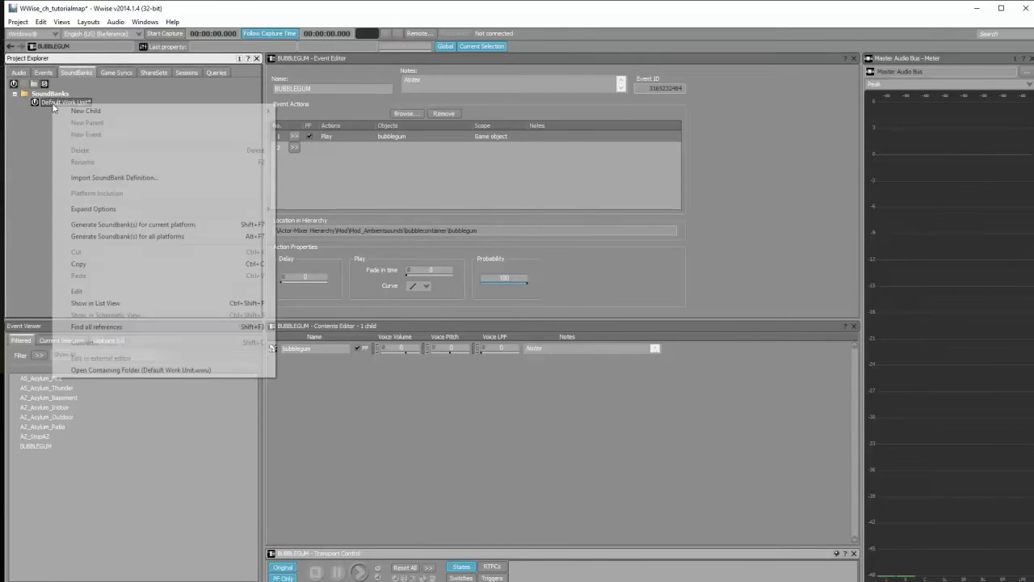
pyautogui.moveTo(101, 111)
pyautogui.click(296, 134)
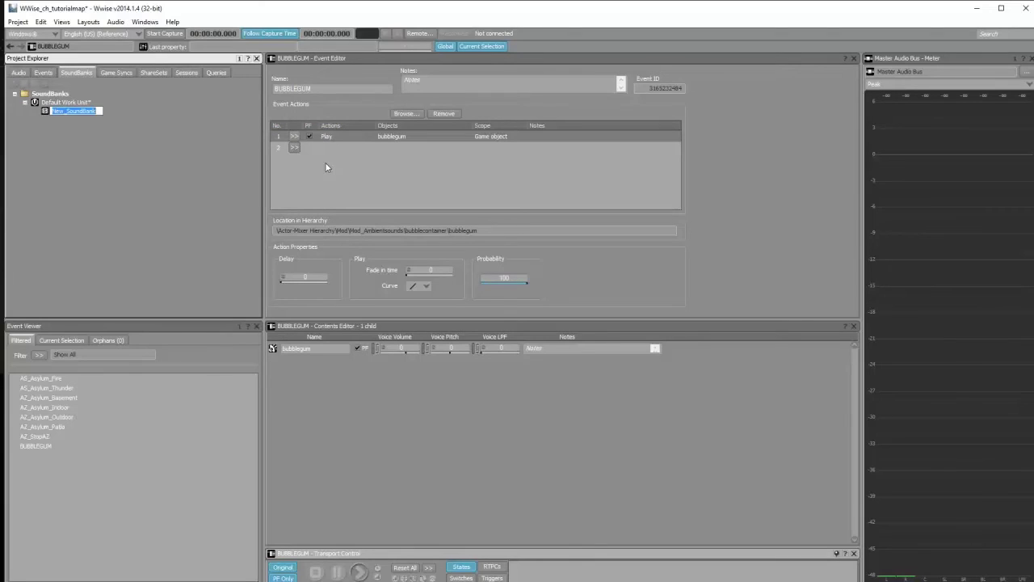
pyautogui.write('W')
pyautogui.press('BackSpace')
pyautogui.write('wwisemap')
pyautogui.press('Return')
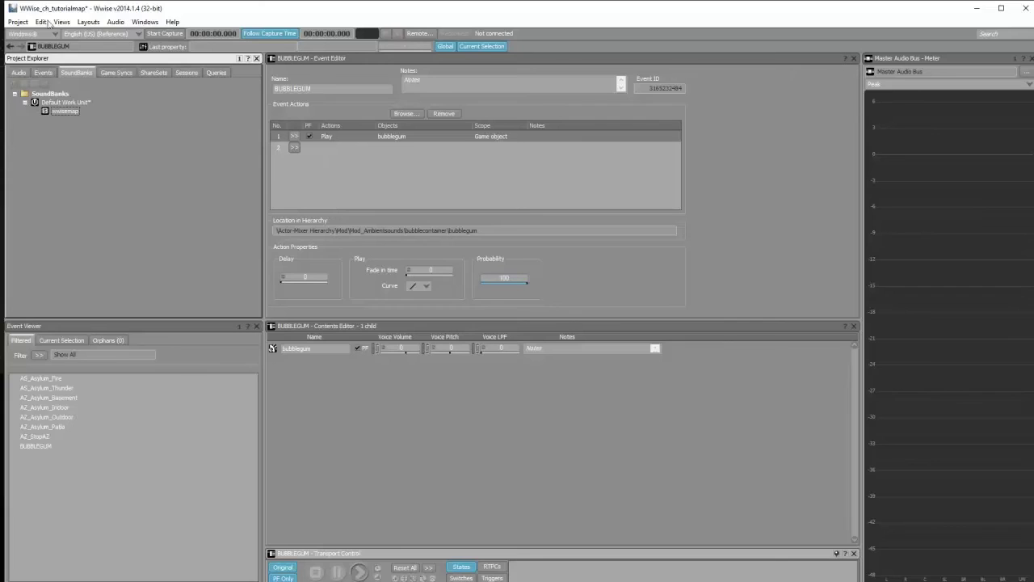
# Step: Switch to the SoundBank layout and select the wwisemap soundbank for generation on Windows
pyautogui.click(95, 25)
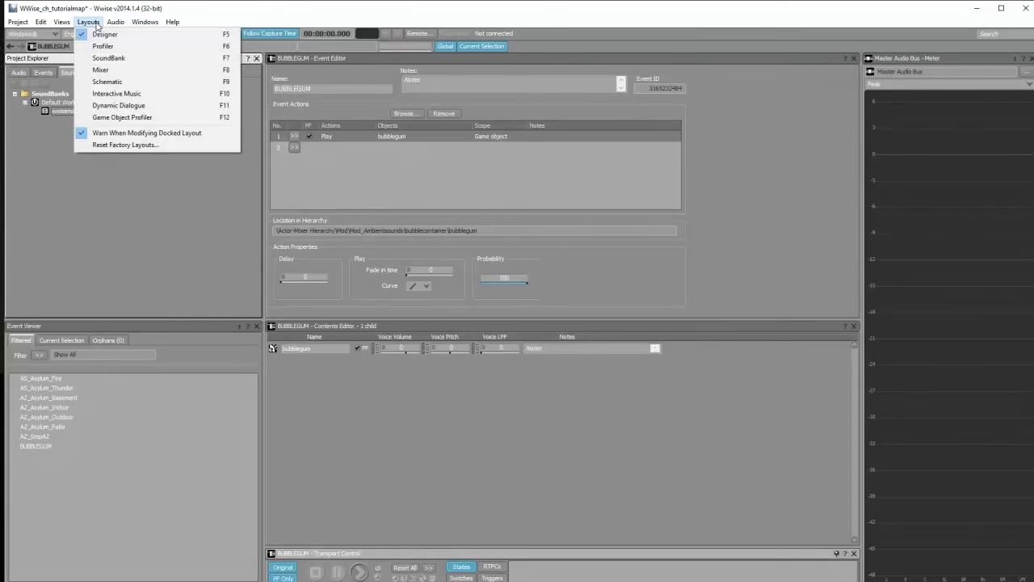
pyautogui.click(117, 60)
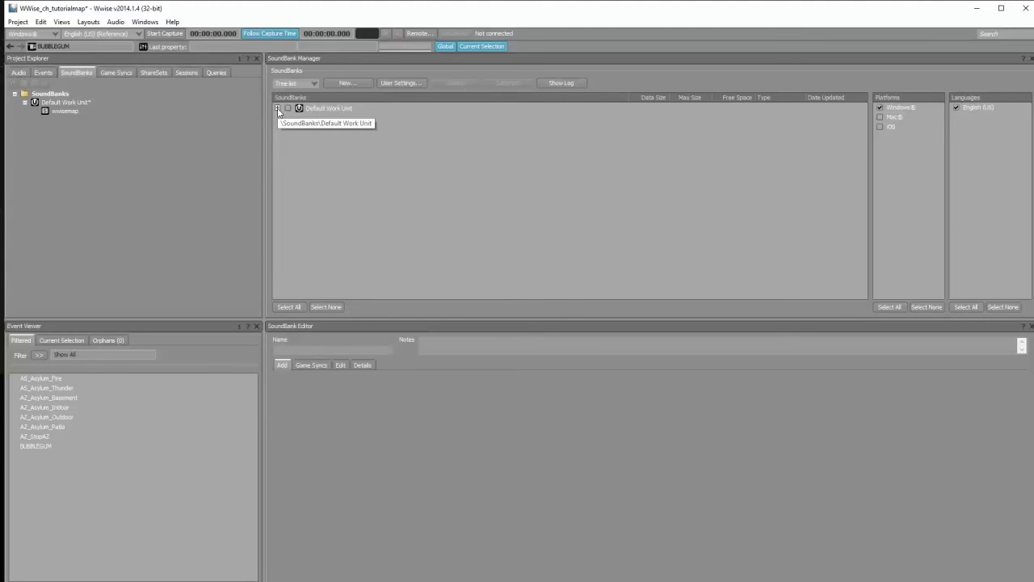
pyautogui.click(278, 109)
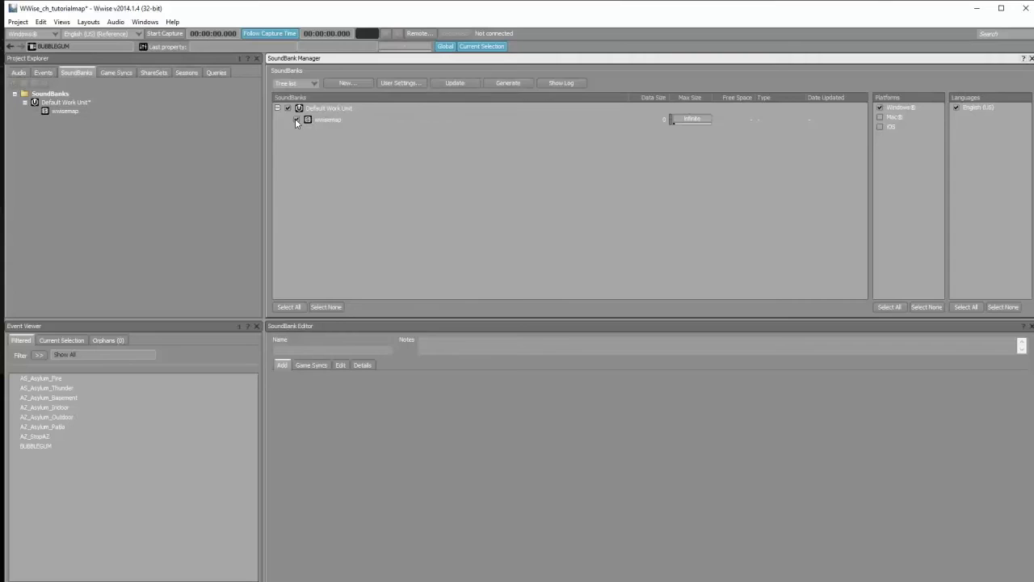
# Step: Add the BUBBLEGUM event to the wwisemap soundbank and generate the bank
pyautogui.moveTo(31, 450); pyautogui.dragTo(351, 443)
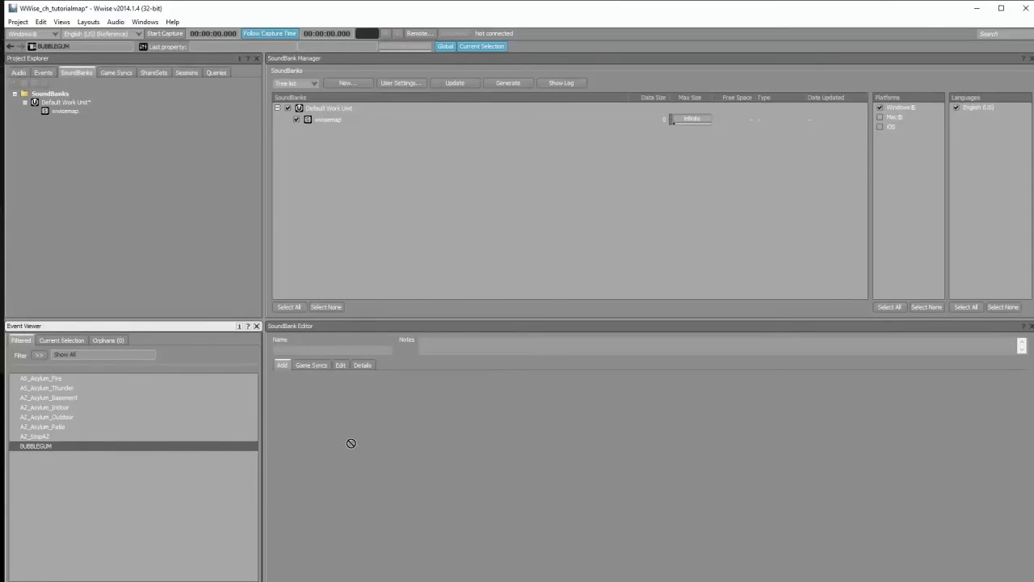
pyautogui.click(331, 120)
pyautogui.moveTo(35, 444); pyautogui.dragTo(357, 431)
pyautogui.click(369, 388)
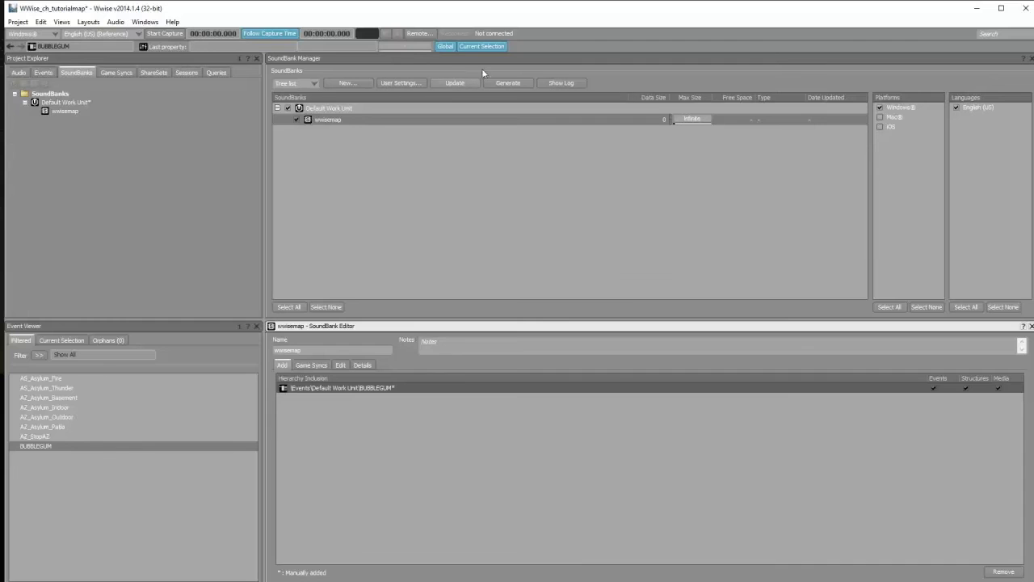
pyautogui.click(501, 83)
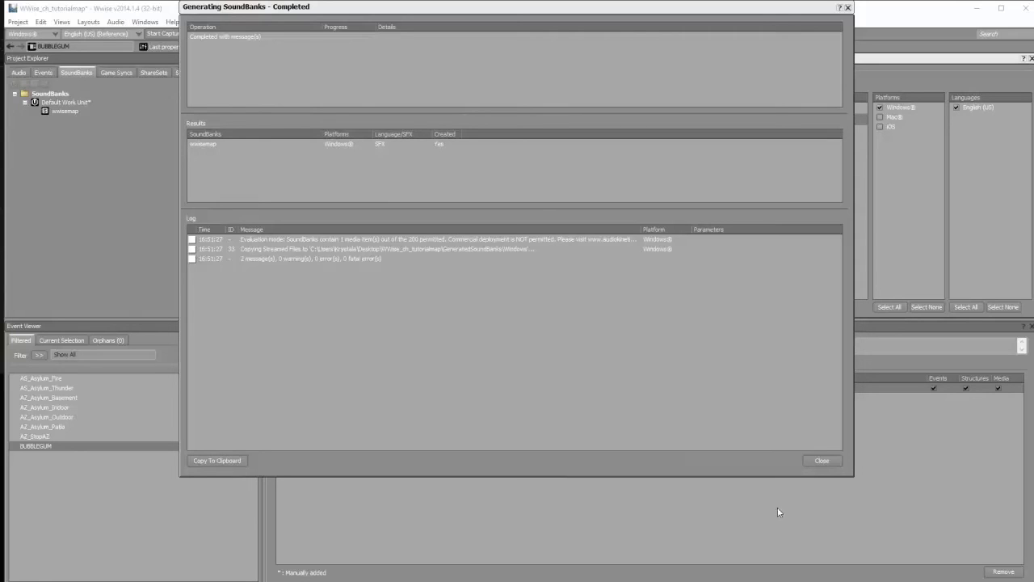
pyautogui.click(828, 462)
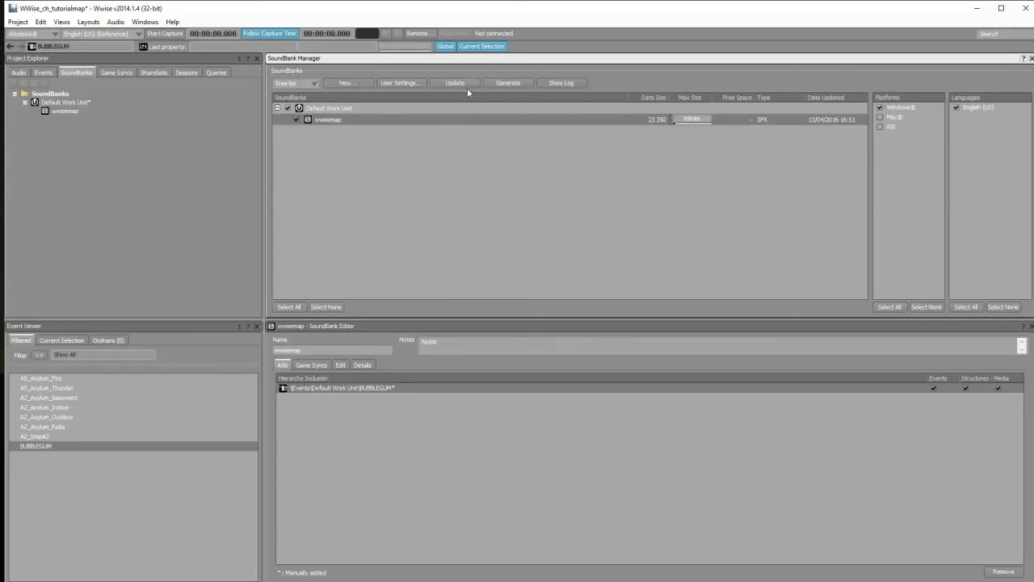
# Step: Copy wwisemap.bnk from the WWise_ch_tutorialmap project's GeneratedSoundBanks\Windows folder in File Explorer
pyautogui.click(980, 8)
pyautogui.doubleClick(60, 20)
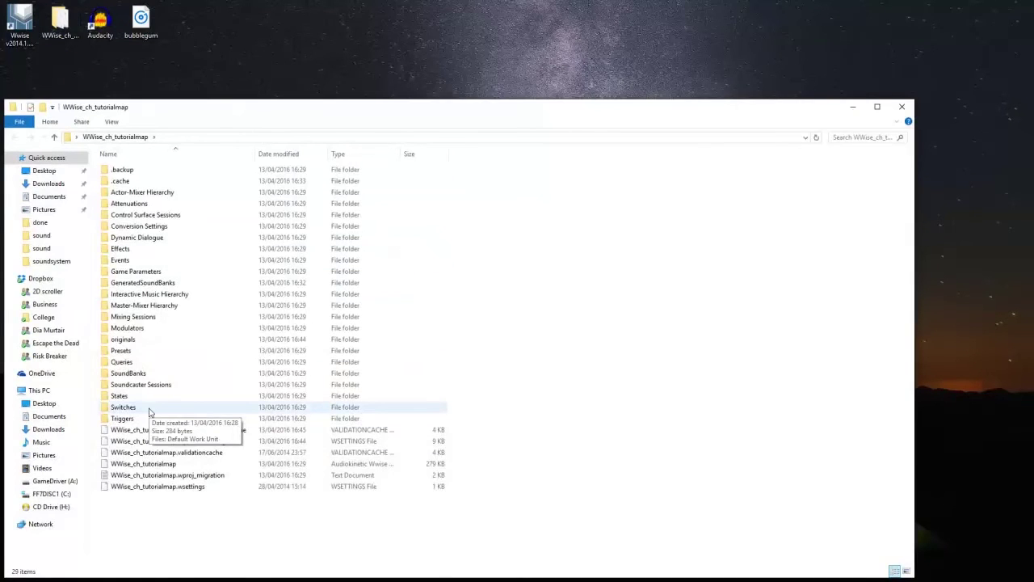
pyautogui.doubleClick(160, 285)
pyautogui.click(135, 174)
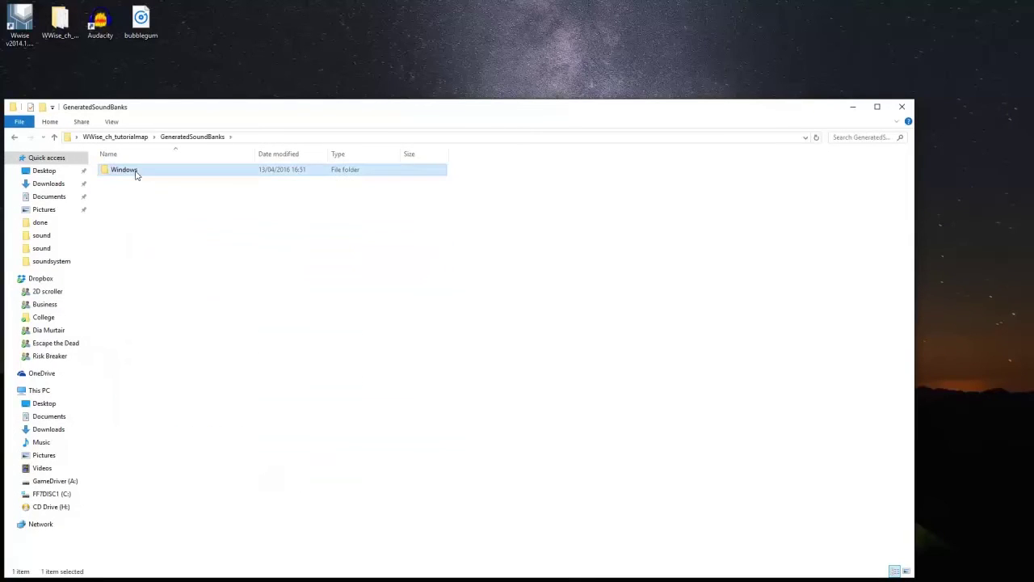
pyautogui.doubleClick(135, 174)
pyautogui.click(143, 239)
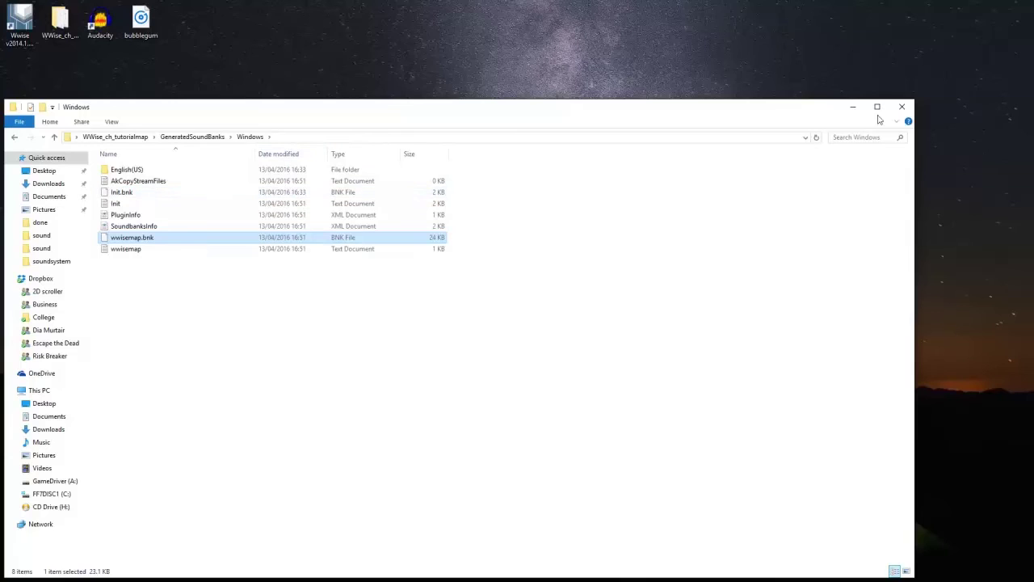
pyautogui.click(852, 106)
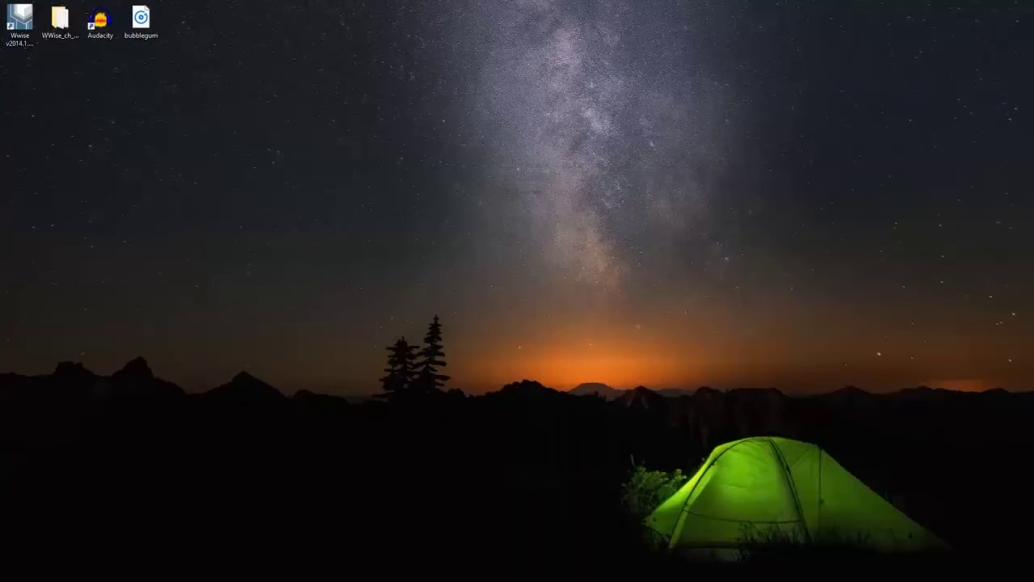
# Step: Paste wwisemap.bnk into the Contagion game's contagion\sound folder
pyautogui.hotkey('alt', 'Tab')
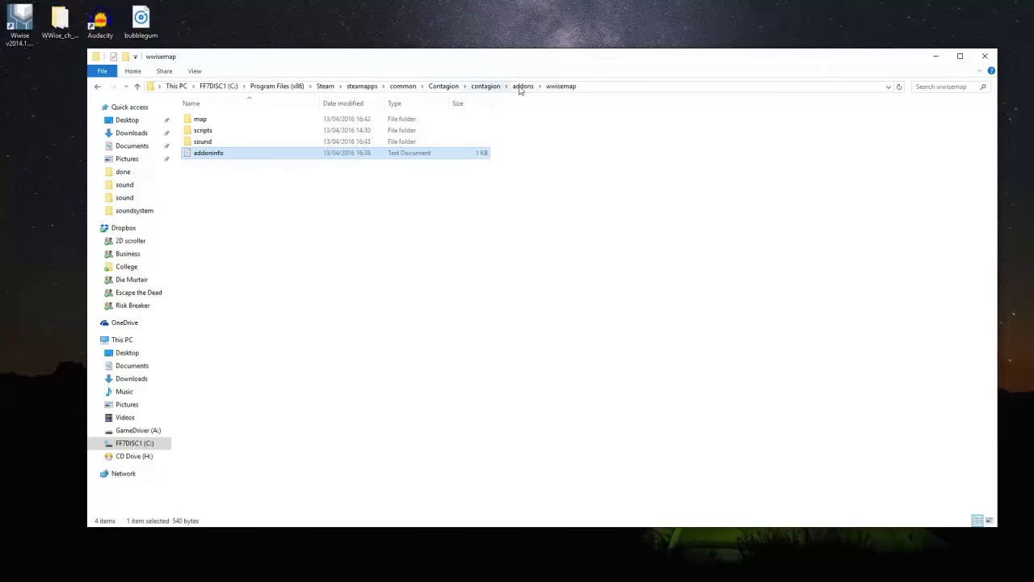
pyautogui.click(485, 89)
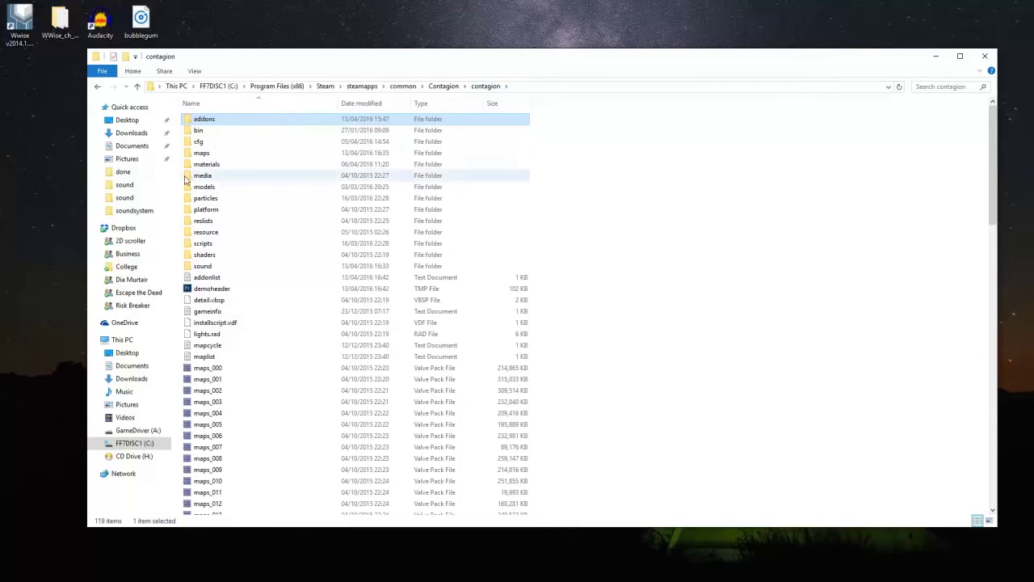
pyautogui.doubleClick(203, 266)
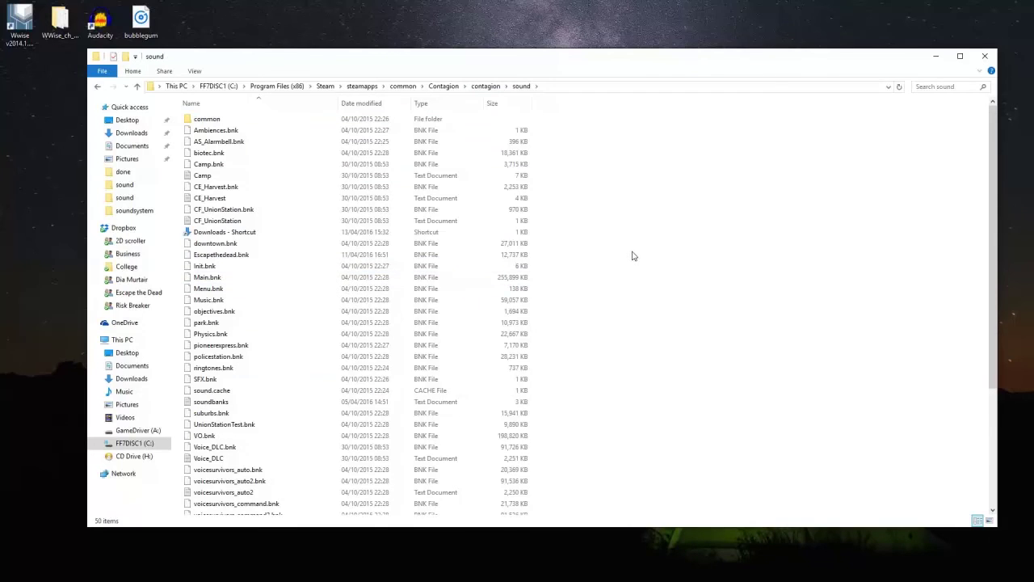
pyautogui.hotkey('ctrl', 'v')
pyautogui.click(490, 324)
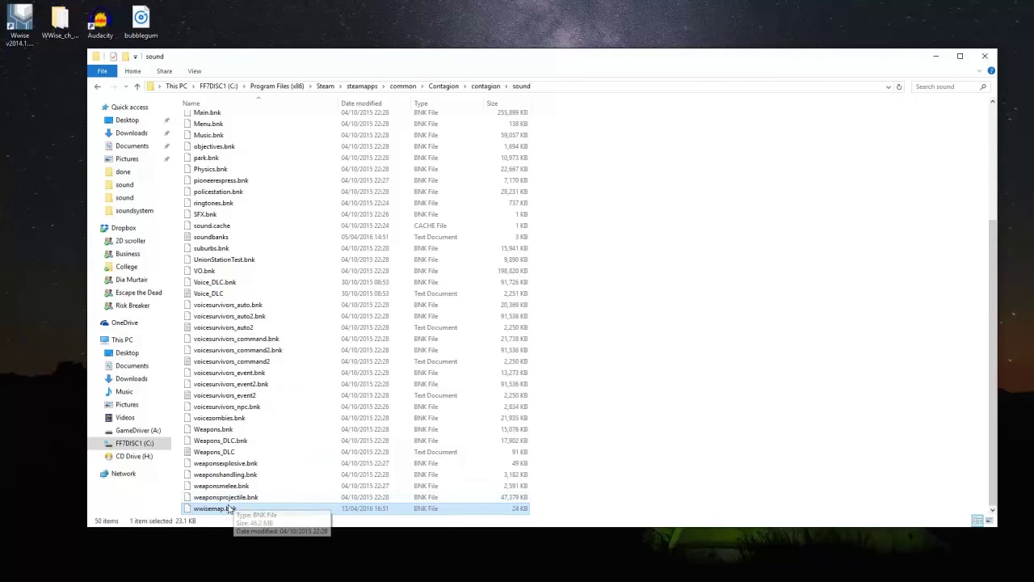
# Step: Paste wwisemap.bnk into the sound folder of the wwisemap addon under contagion\addons
pyautogui.click(444, 86)
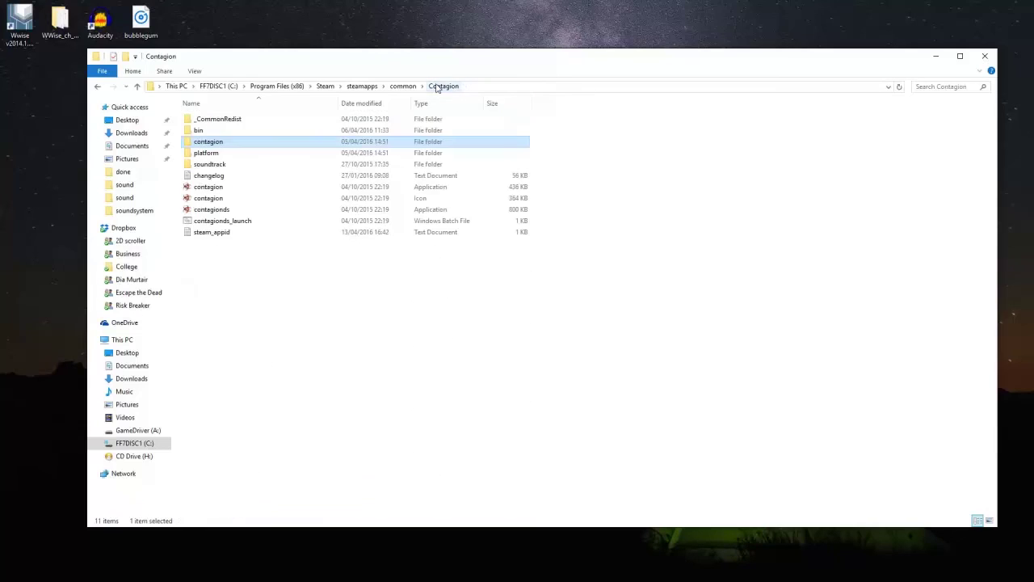
pyautogui.doubleClick(276, 145)
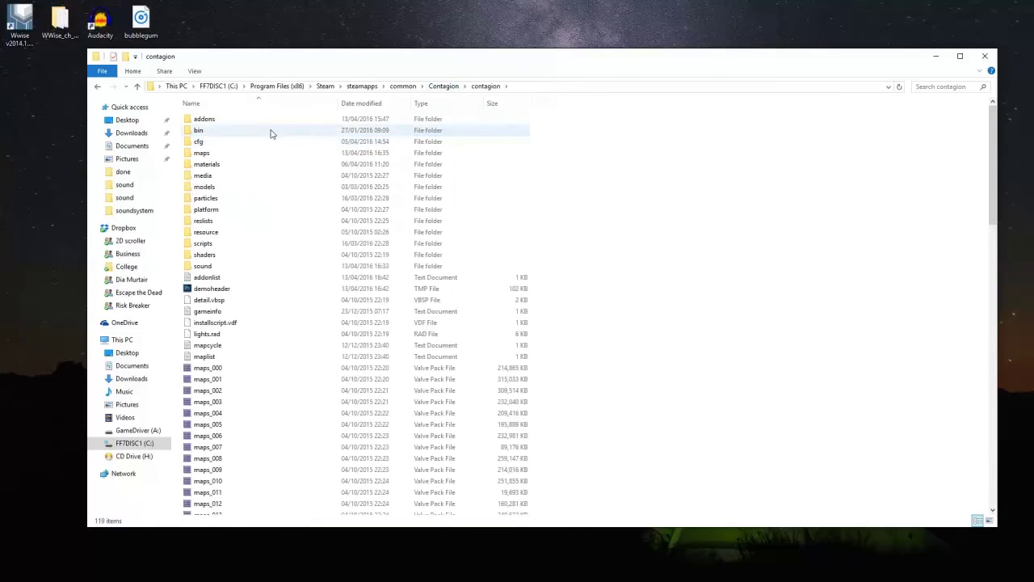
pyautogui.doubleClick(261, 119)
pyautogui.doubleClick(214, 153)
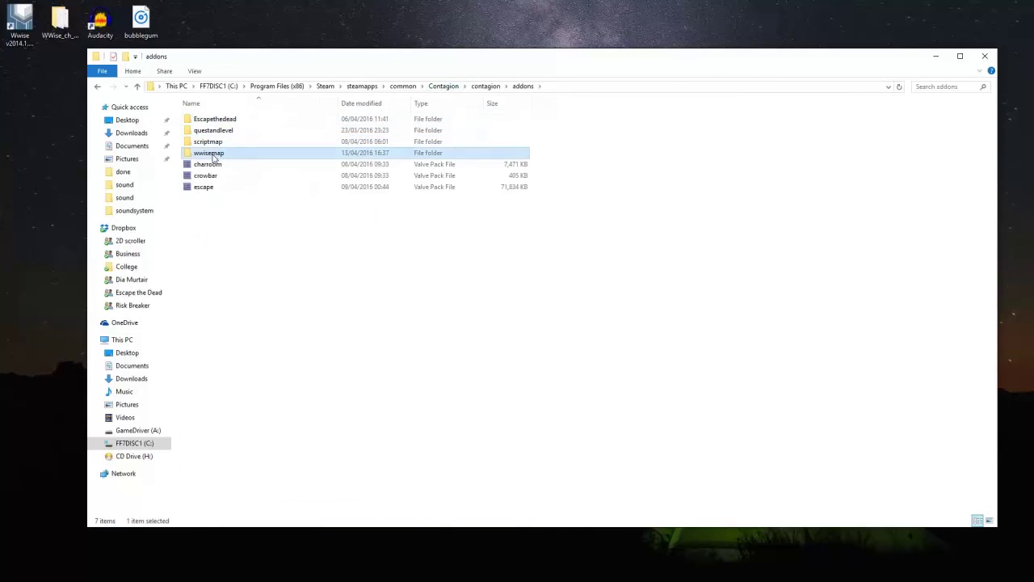
pyautogui.doubleClick(204, 141)
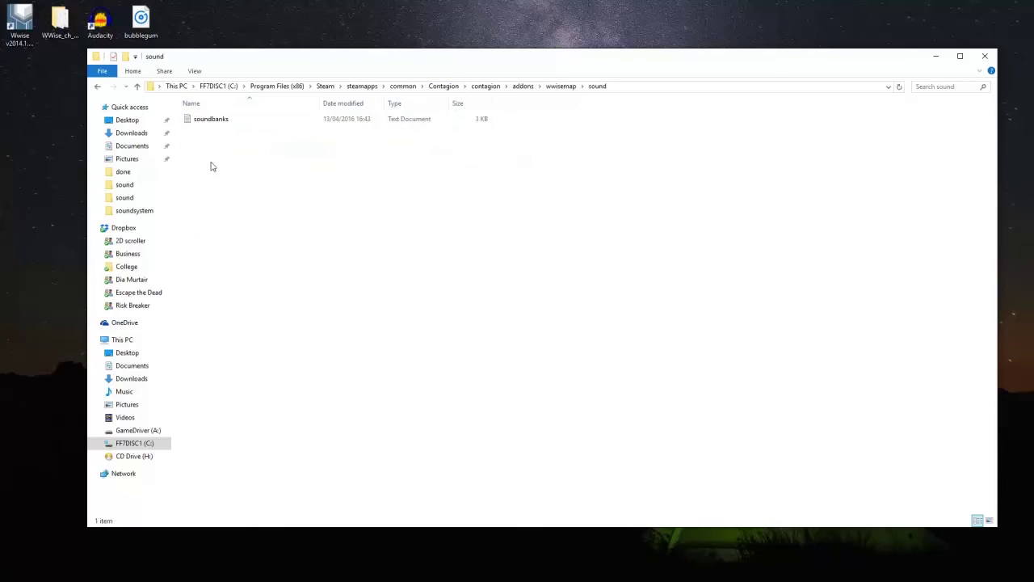
pyautogui.hotkey('ctrl', 'v')
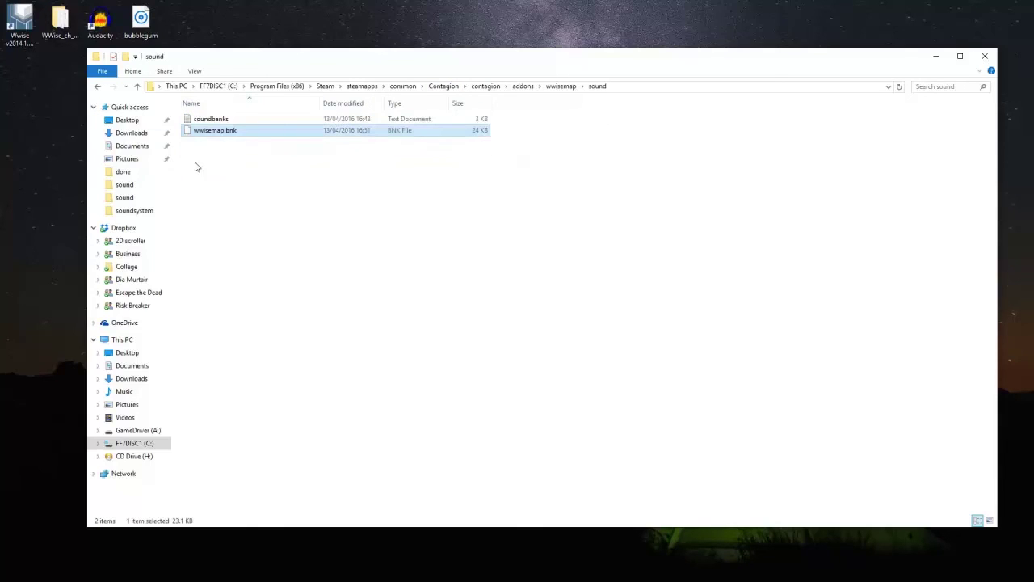
# Step: Add a "game" "wwisemap.bnk" entry below mod.bnk in the addon's soundbanks text file, reusing the bank's file name, and save it
pyautogui.rightClick(207, 136)
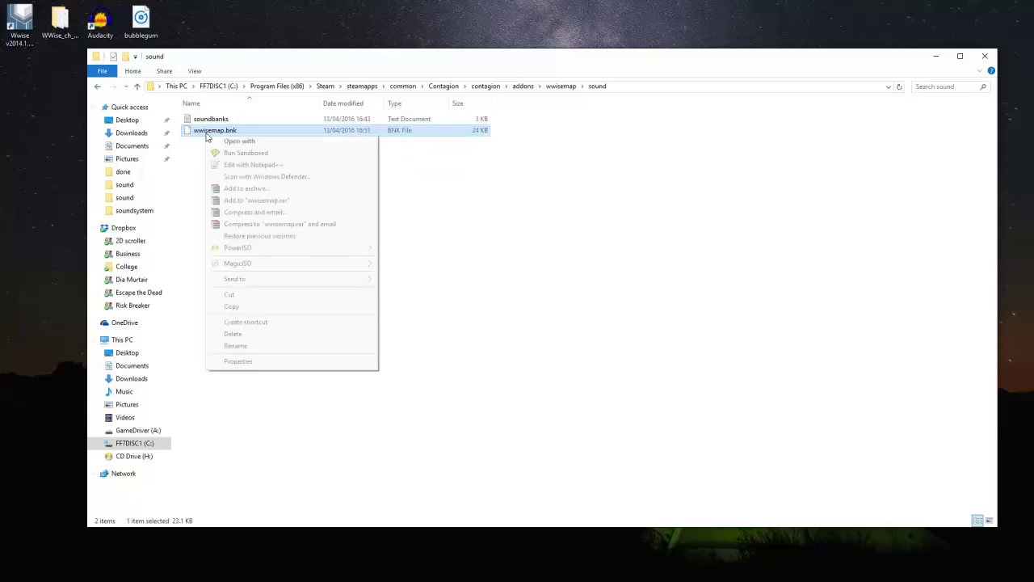
pyautogui.click(236, 345)
pyautogui.hotkey('ctrl', 'c')
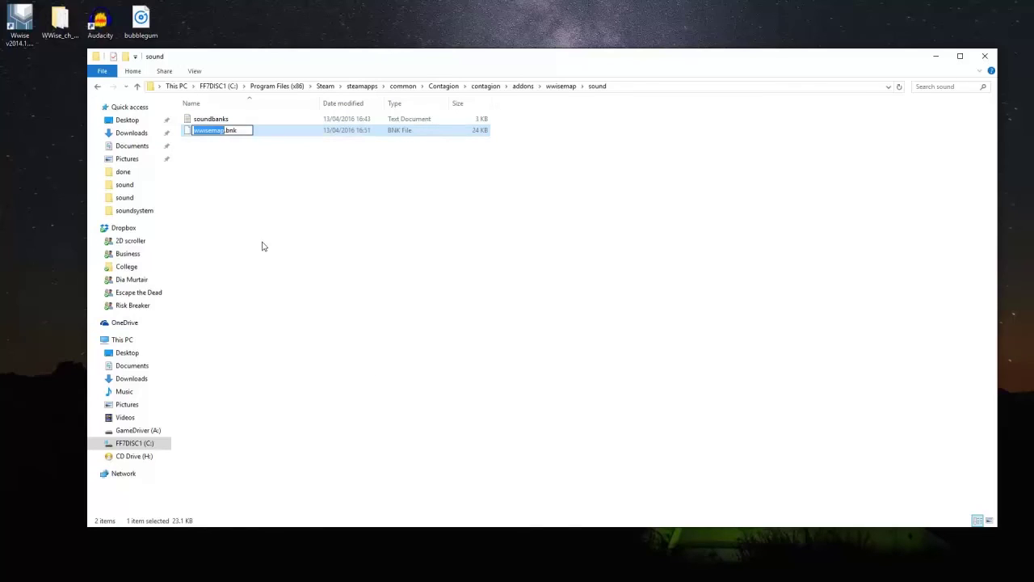
pyautogui.doubleClick(223, 121)
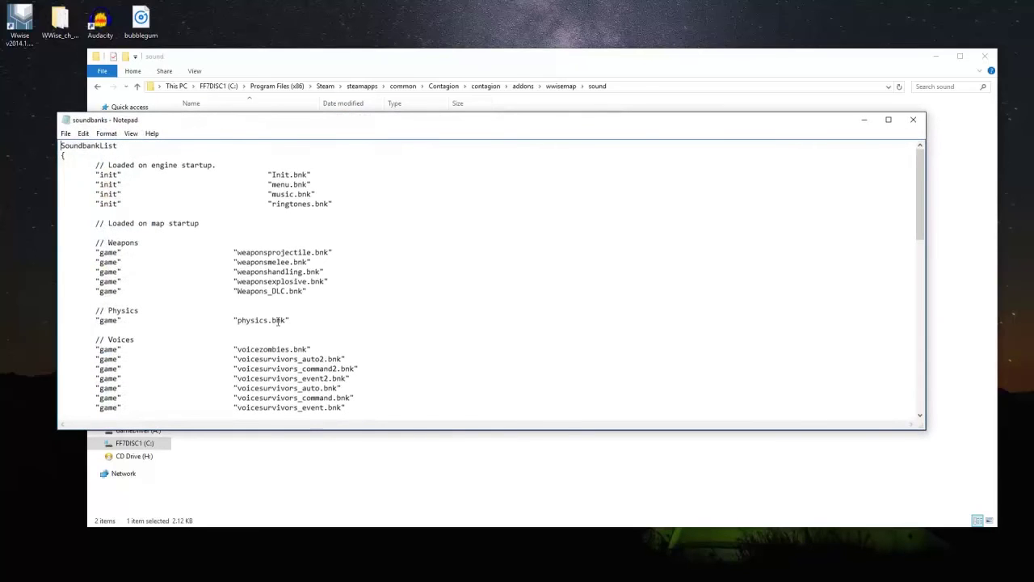
pyautogui.scroll(-3, 263, 296)
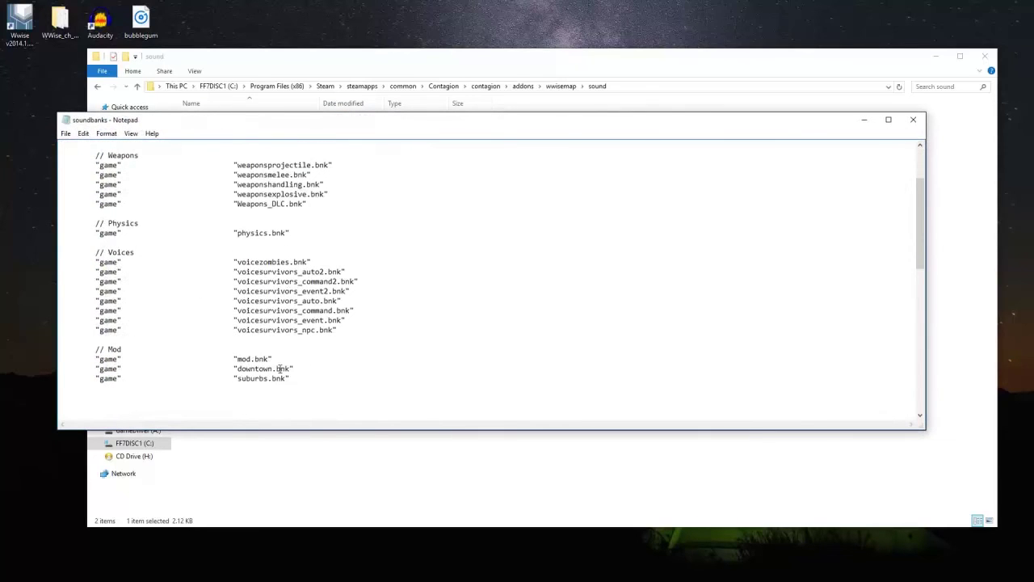
pyautogui.press('Return')
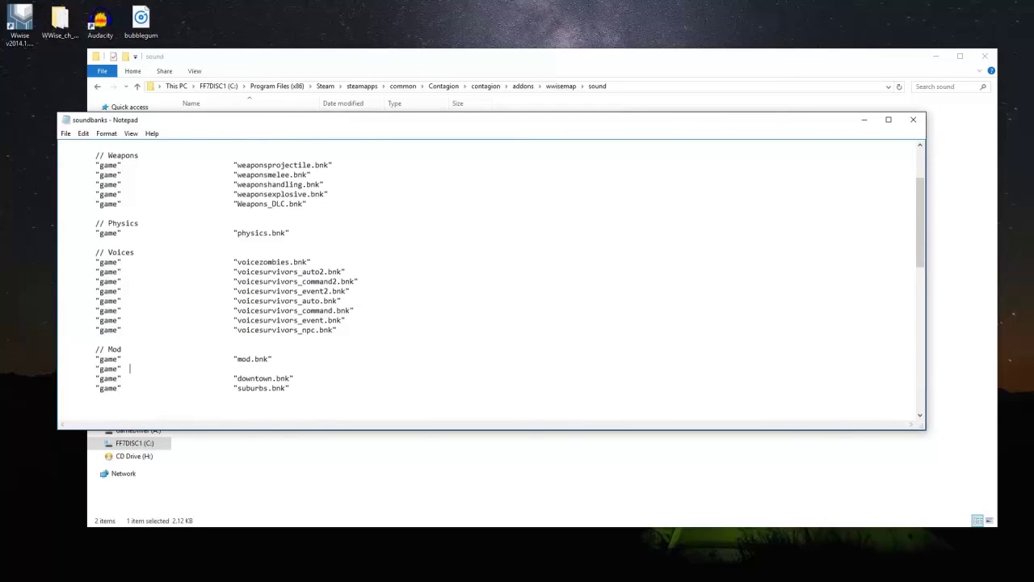
pyautogui.hotkey('ctrl', 'v')
pyautogui.write('.')
pyautogui.click(65, 134)
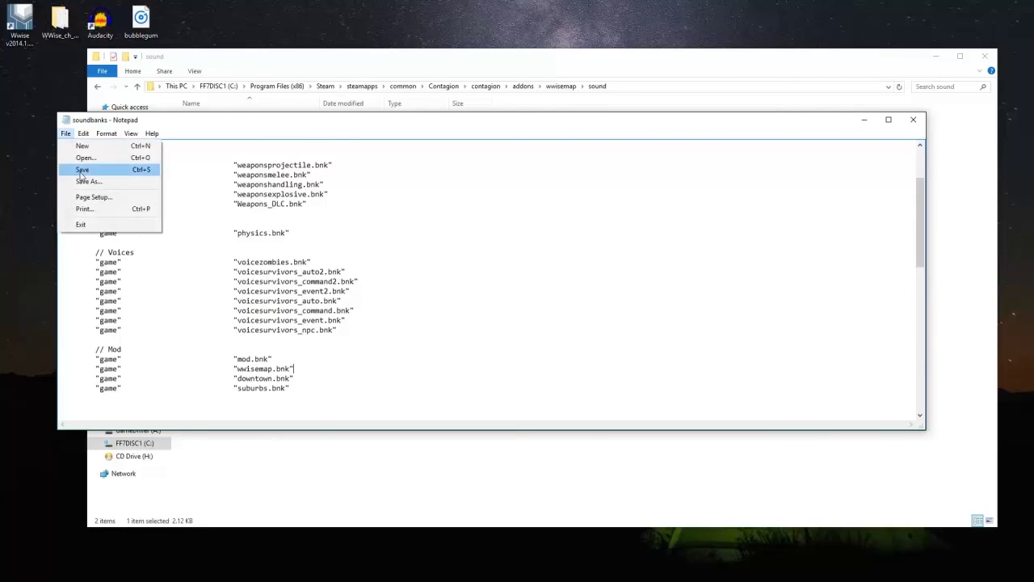
pyautogui.click(81, 169)
pyautogui.click(913, 119)
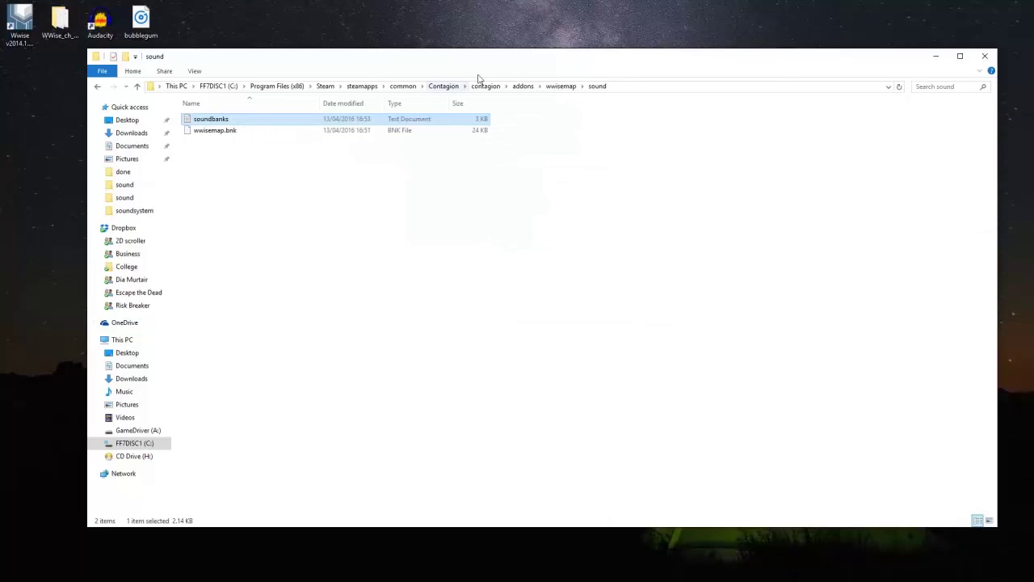
pyautogui.click(519, 90)
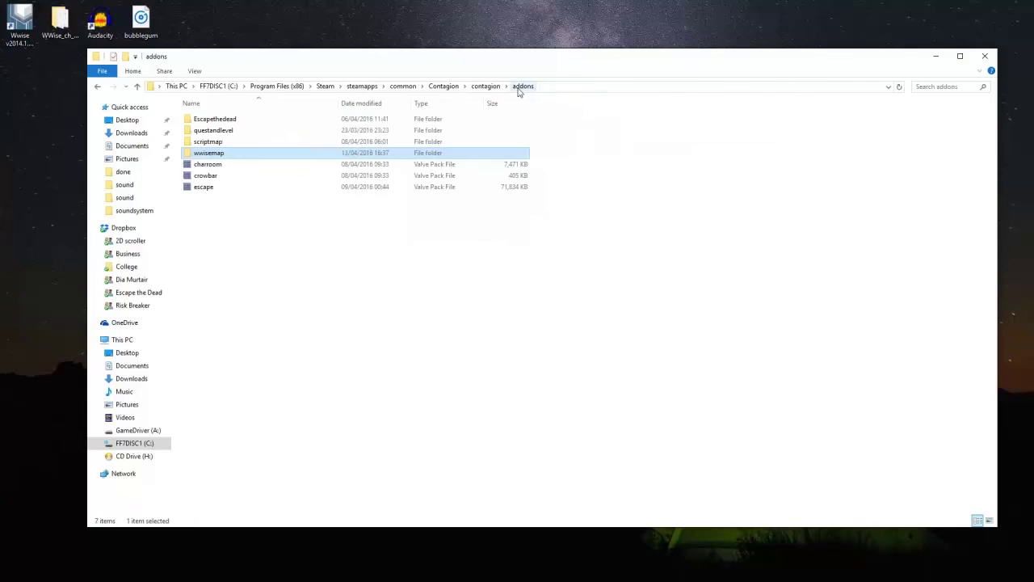
pyautogui.doubleClick(220, 154)
pyautogui.click(216, 156)
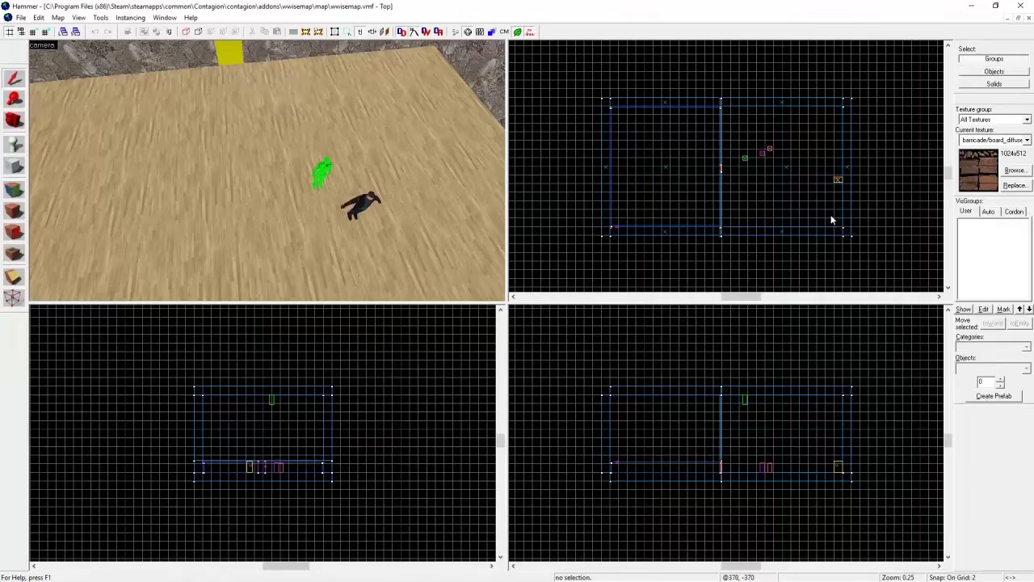
# Step: Switch to Hammer and run the wwisemap map in Contagion
pyautogui.press('F9')
pyautogui.click(535, 395)
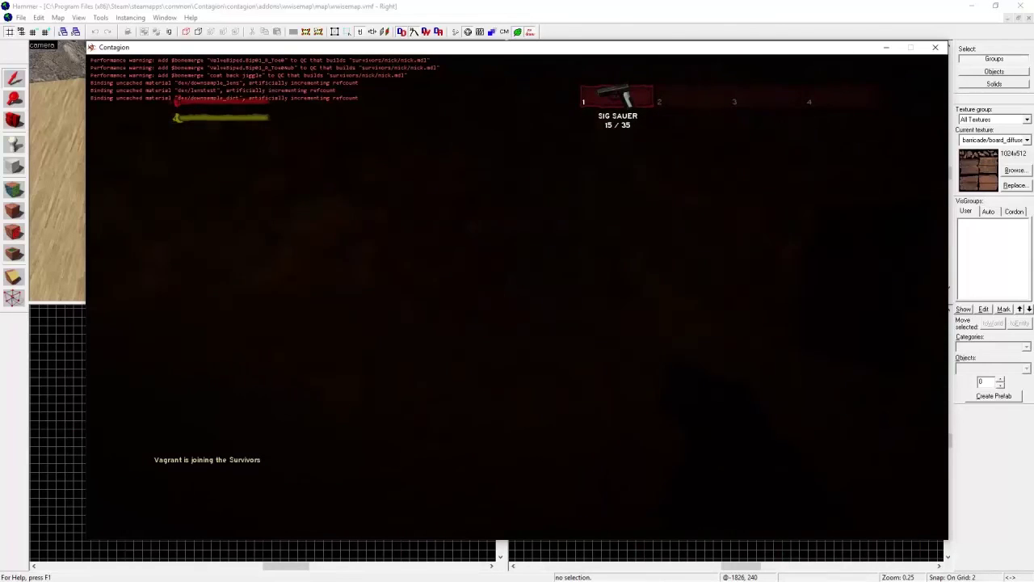
# Step: Enable the ambient sound editor with the console command as_asystem_enabled 1, and place a new ambient sound at the crosshair in the map
pyautogui.press('Escape')
pyautogui.write('as_')
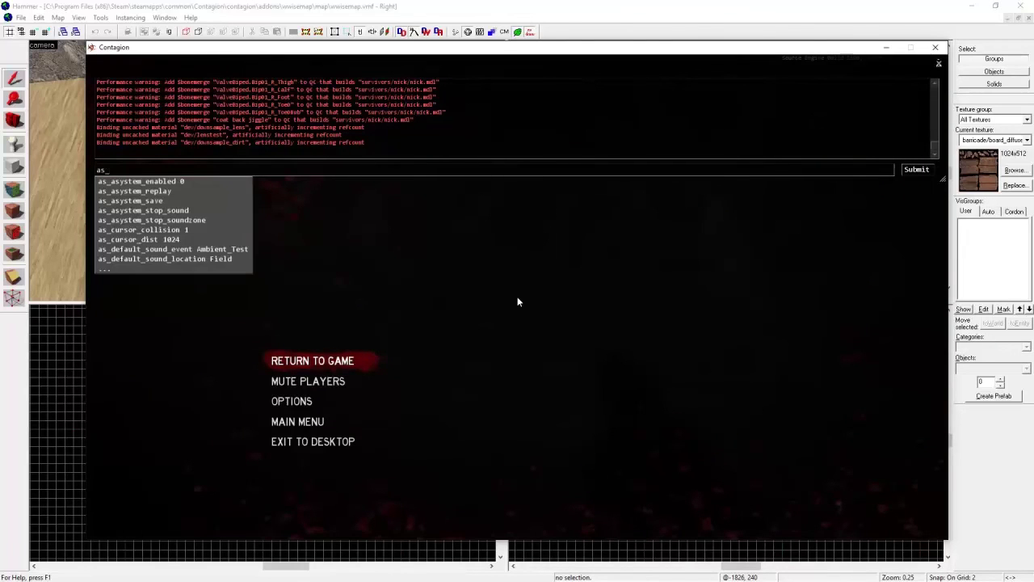
pyautogui.write('a')
pyautogui.press('Tab')
pyautogui.write('1')
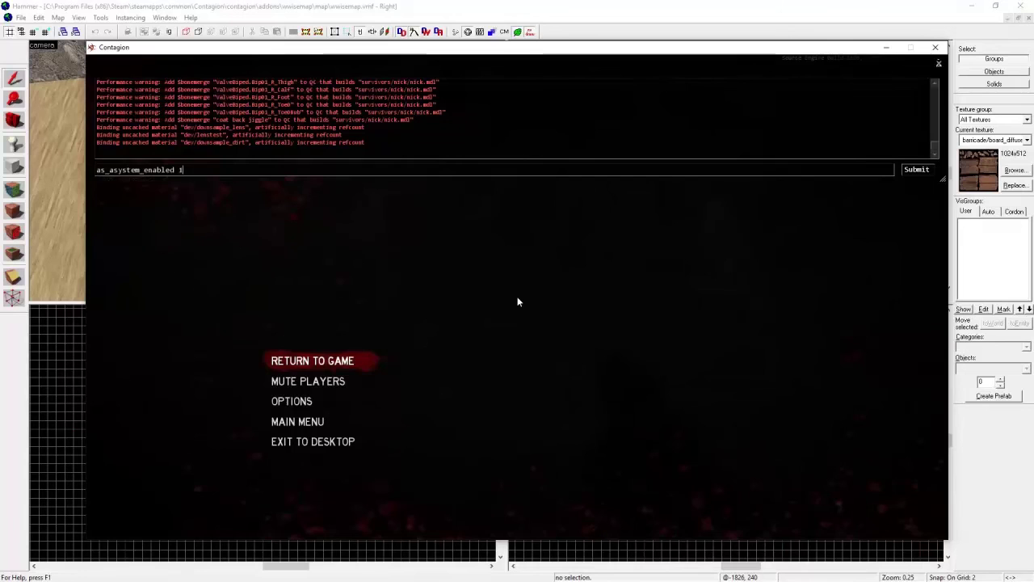
pyautogui.press('Return')
pyautogui.press('Escape')
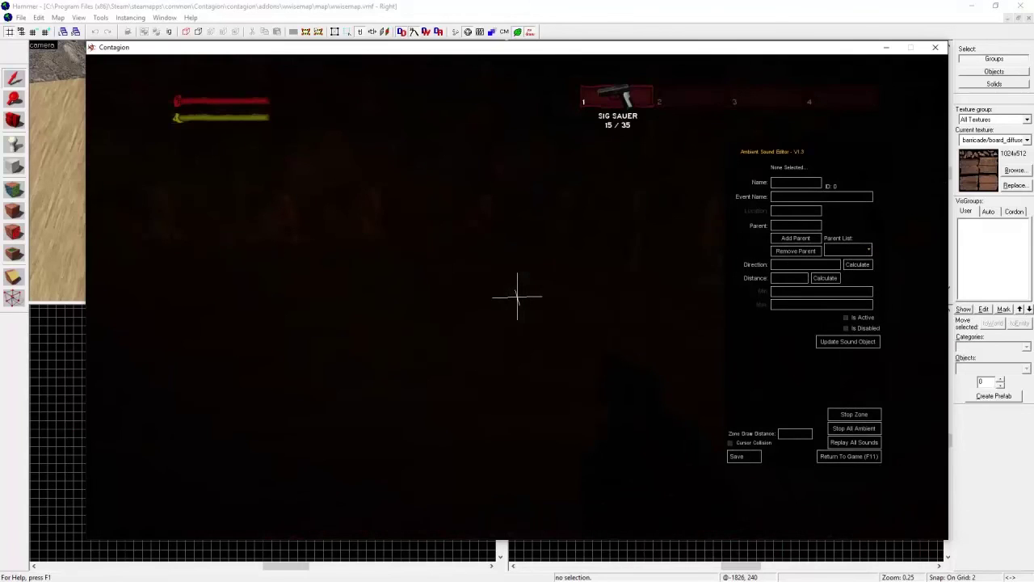
pyautogui.press('f')
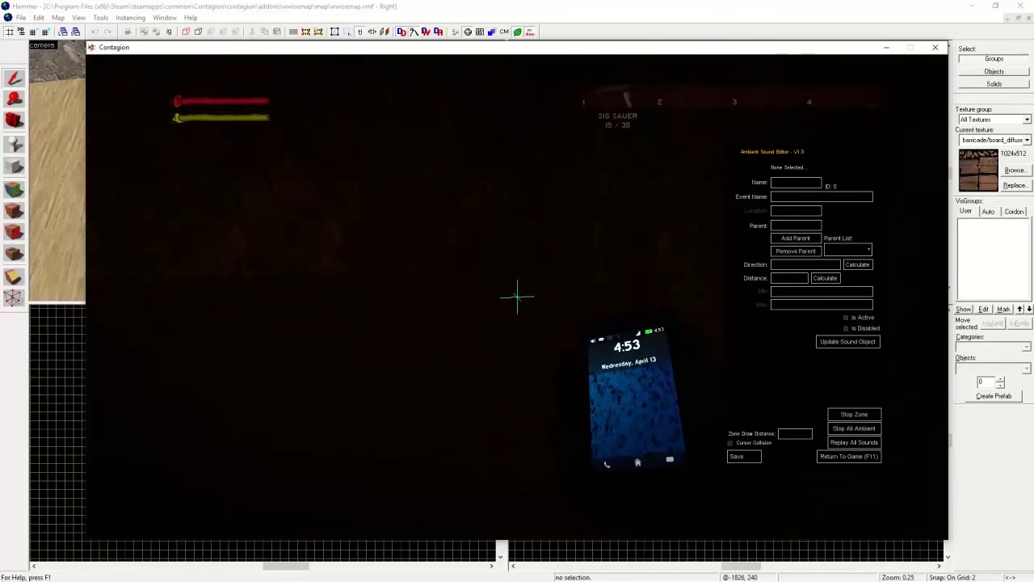
pyautogui.click(517, 296)
# Step: Set the placed sound's event to BUBBLEGUM with the console command as_setsound_event, and move around it in the map to test its playback
pyautogui.press('`')
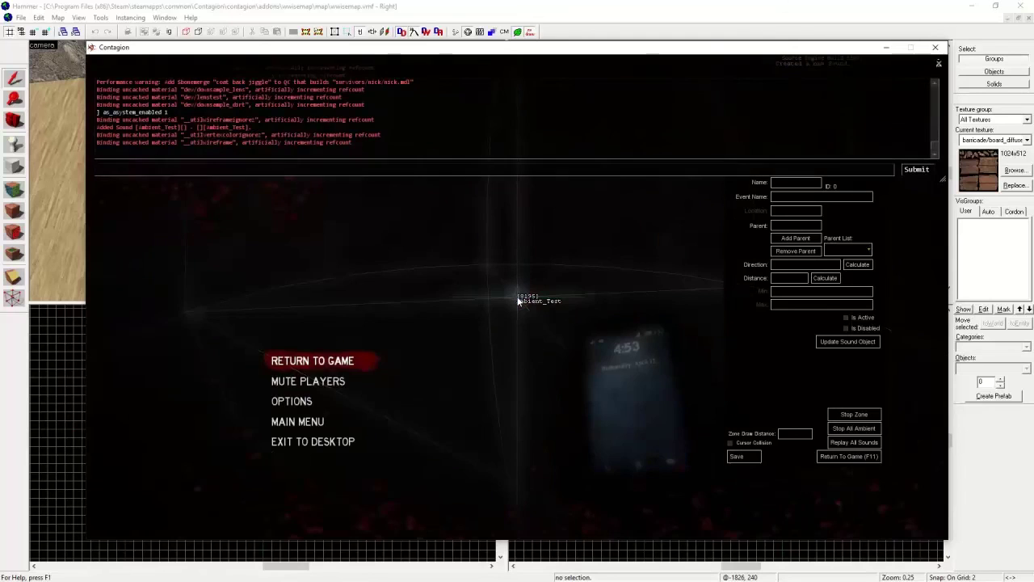
pyautogui.write('as_setsound_event ')
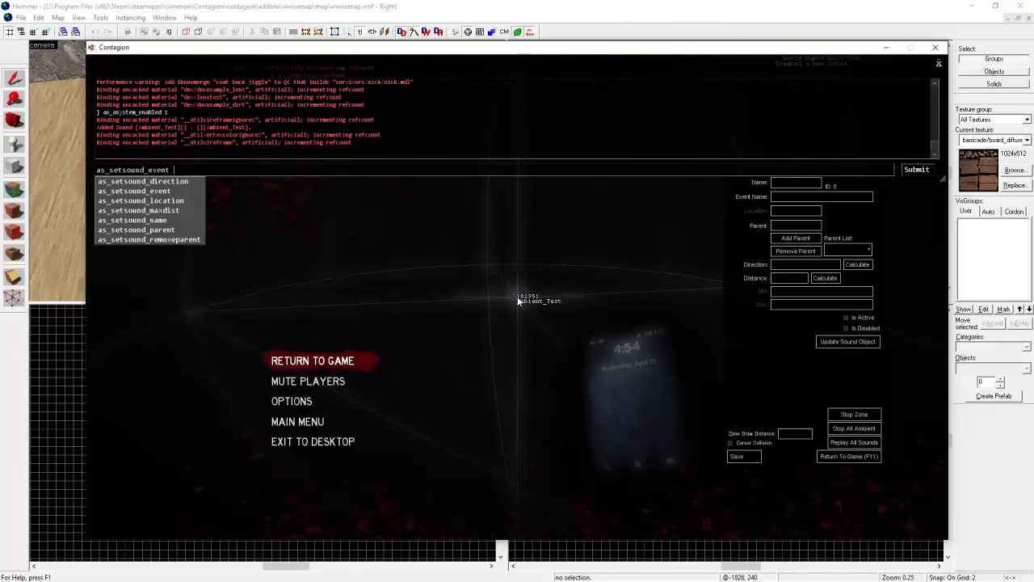
pyautogui.write('BUBBLEGUM')
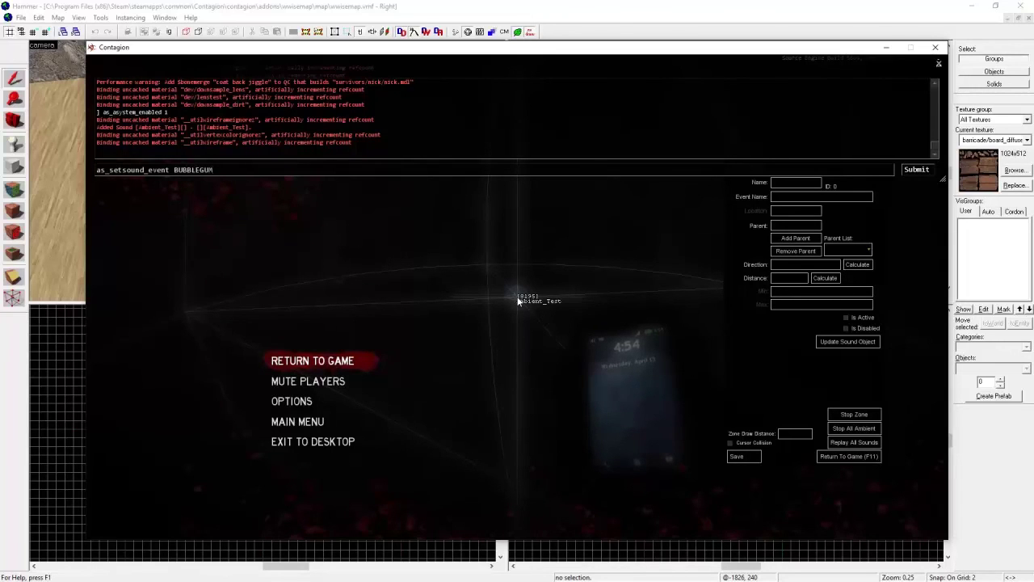
pyautogui.press('Return')
pyautogui.press('Escape')
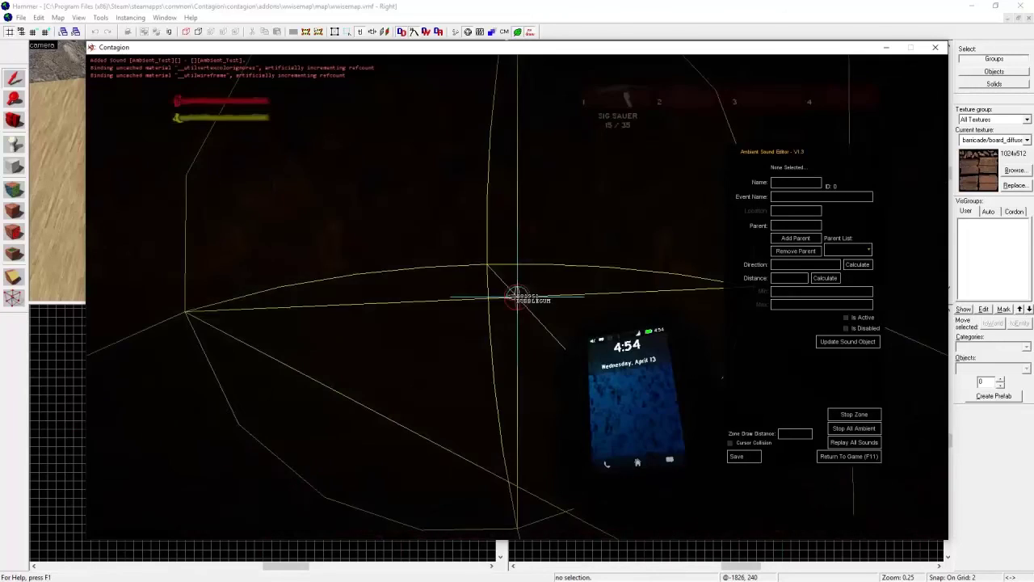
pyautogui.press('w')
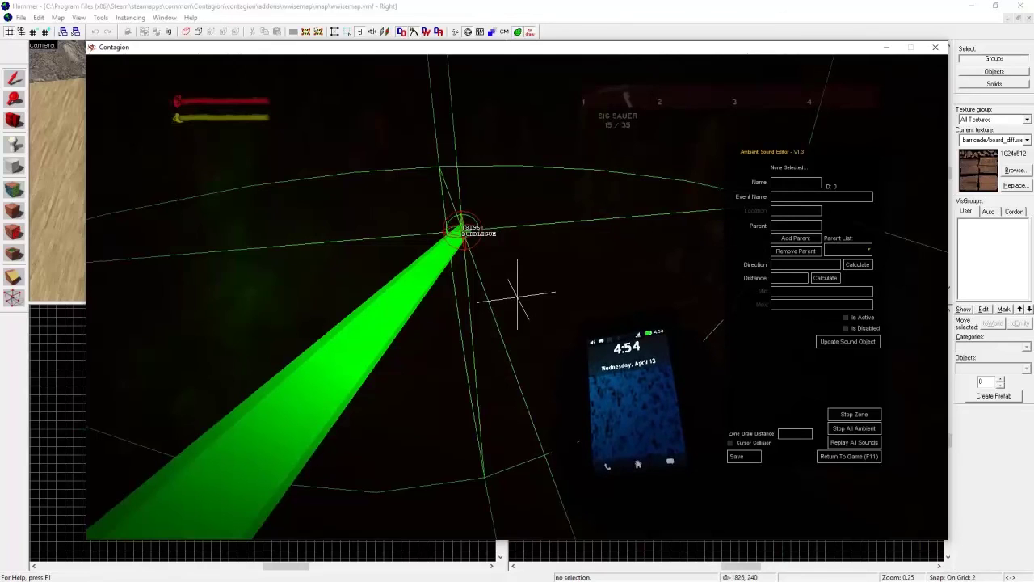
pyautogui.press('w')
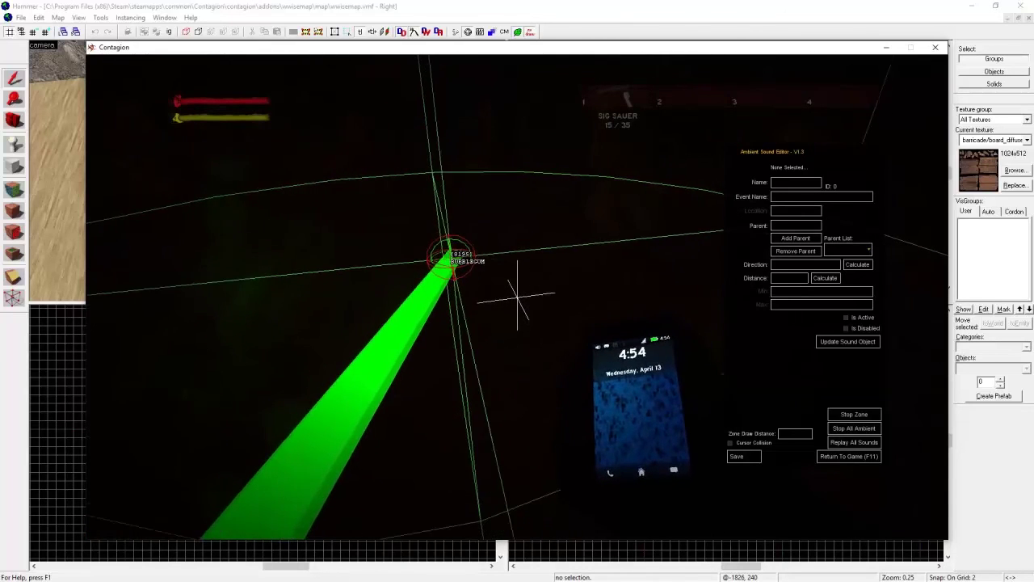